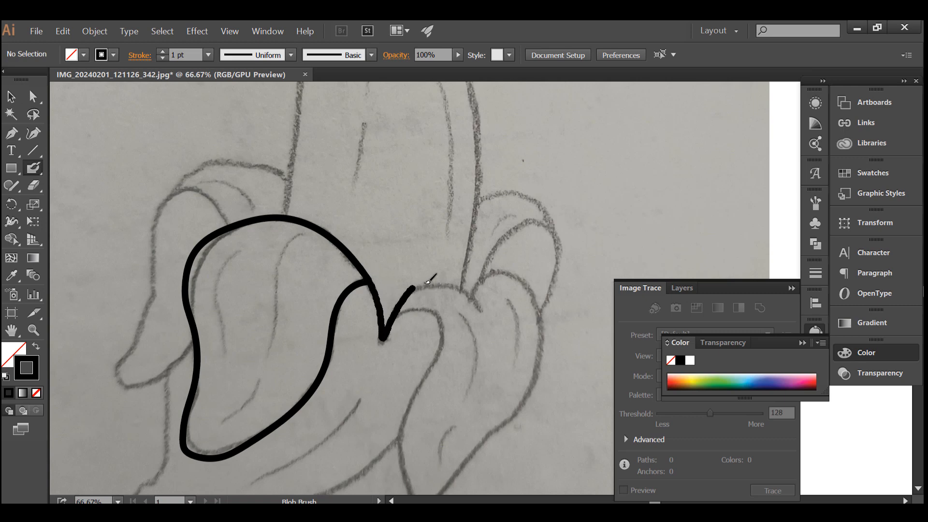
Trace the right-hand front peel flaps and the small flap rising behind them with the Blob Brush.
mouse_move(427, 281)
left_mouse_down()
mouse_move(451, 281)
mouse_move(488, 317)
left_mouse_up()
scroll(411, 256, "down", 3)
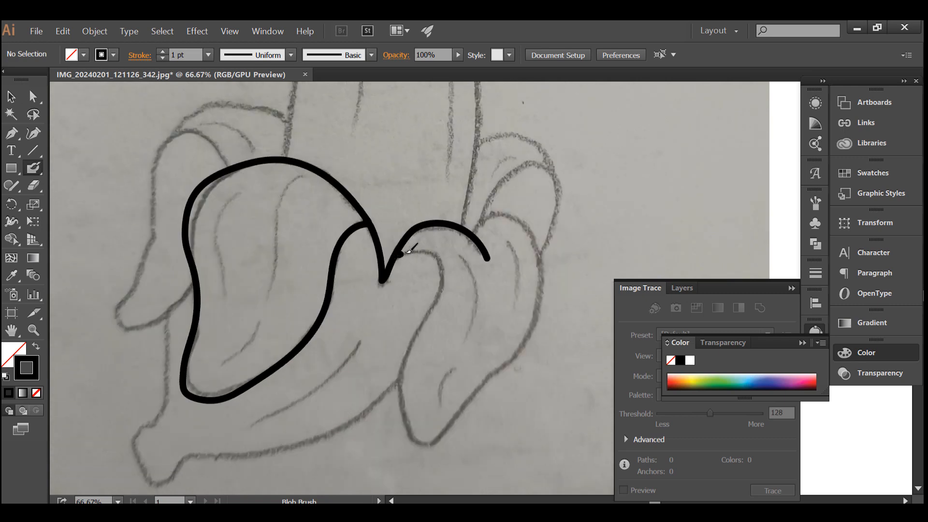
mouse_move(443, 281)
left_mouse_down()
mouse_move(407, 363)
mouse_move(407, 401)
mouse_move(427, 438)
mouse_move(466, 419)
mouse_move(529, 335)
mouse_move(542, 291)
mouse_move(539, 240)
mouse_move(481, 215)
left_mouse_up()
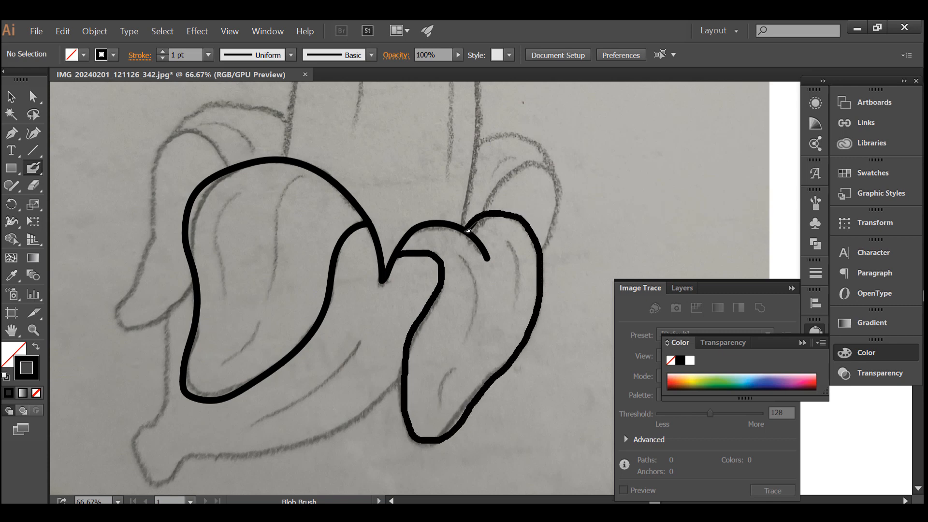
scroll(468, 230, "up", 3)
mouse_move(486, 282)
left_mouse_down()
mouse_move(527, 230)
mouse_move(545, 232)
mouse_move(553, 256)
mouse_move(540, 313)
left_mouse_up()
scroll(540, 313, "down", 3)
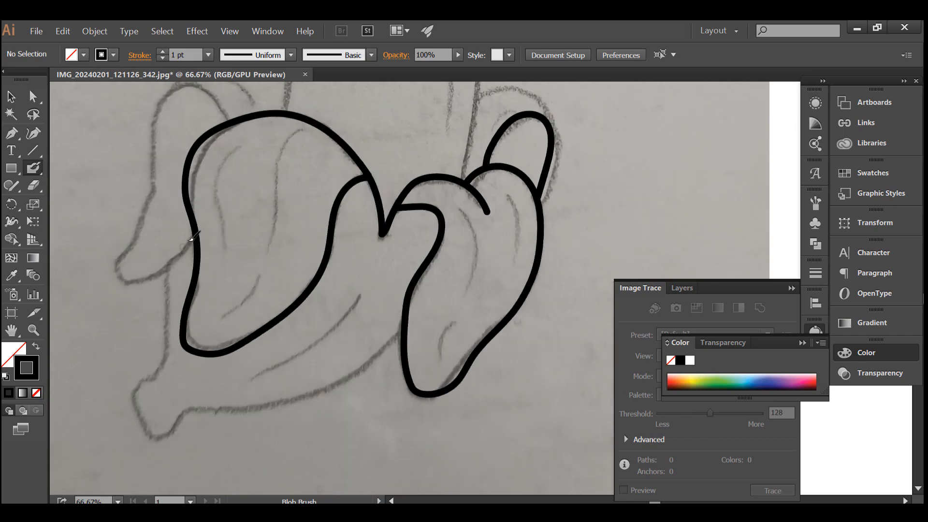
Trace the hanging peel flap on the left and the lower banana skin around the stem up to the right flap.
mouse_move(232, 164)
left_mouse_down()
mouse_move(211, 137)
mouse_move(180, 131)
mouse_move(163, 158)
mouse_move(154, 240)
mouse_move(123, 297)
left_mouse_up()
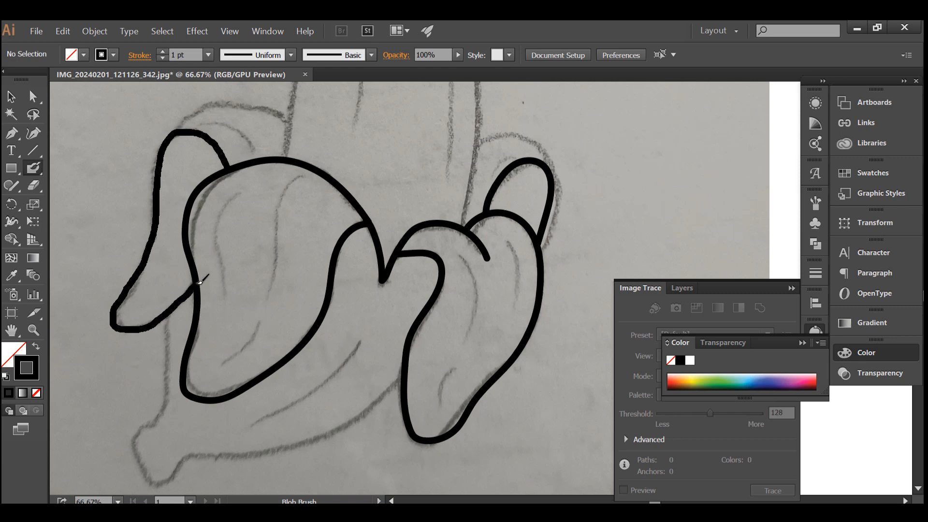
scroll(199, 282, "down", 3)
mouse_move(164, 258)
left_mouse_down()
mouse_move(170, 340)
mouse_move(158, 360)
left_mouse_up()
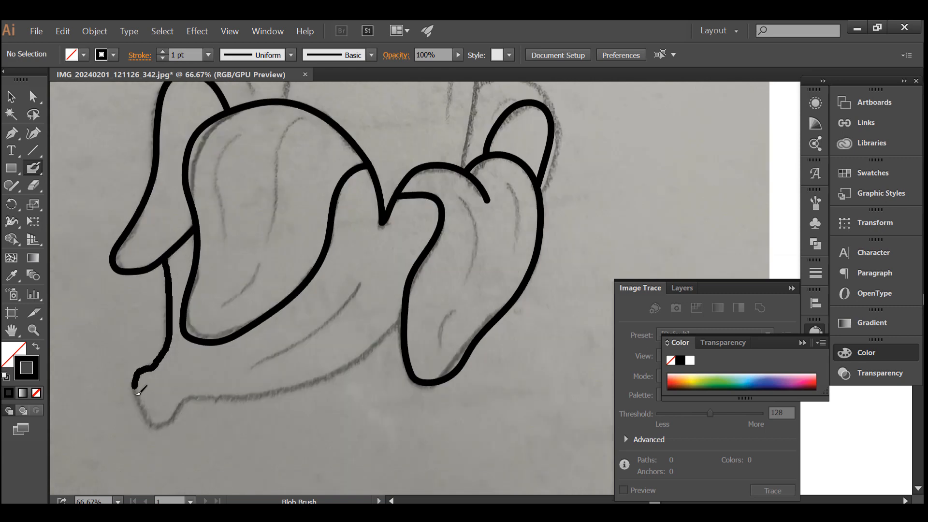
left_click_drag(231, 397, 297, 389)
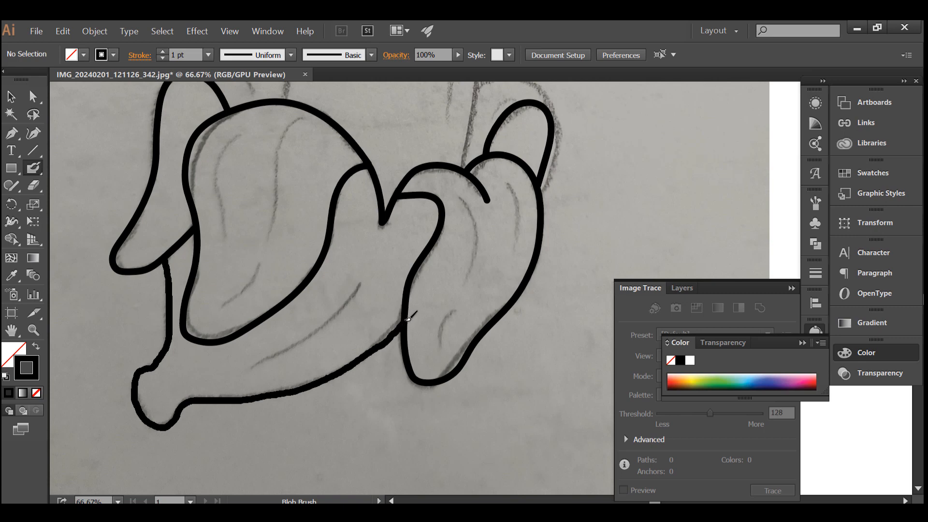
Trace the tall peeled fruit's outline from the front peel up around its rounded tip and down to the right-hand flaps.
scroll(269, 242, "up", 8)
scroll(280, 261, "down", 1)
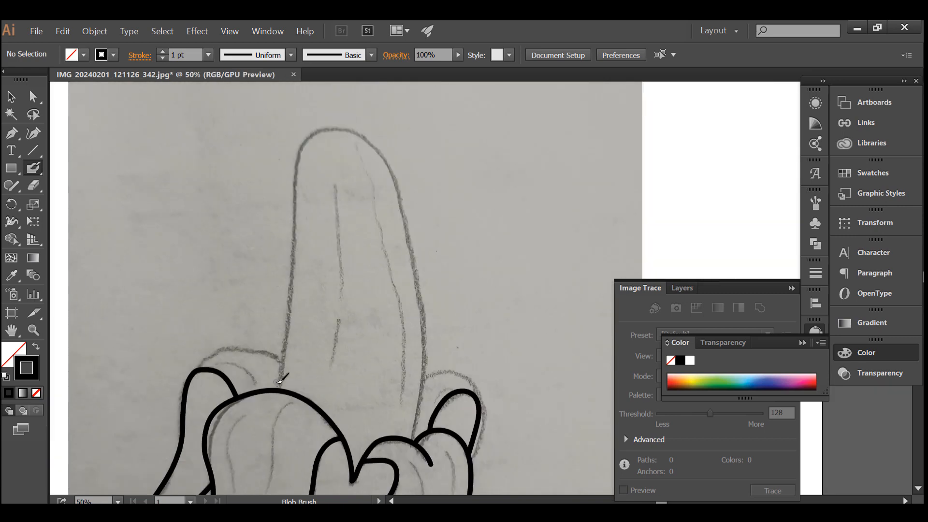
key("ctrl+z")
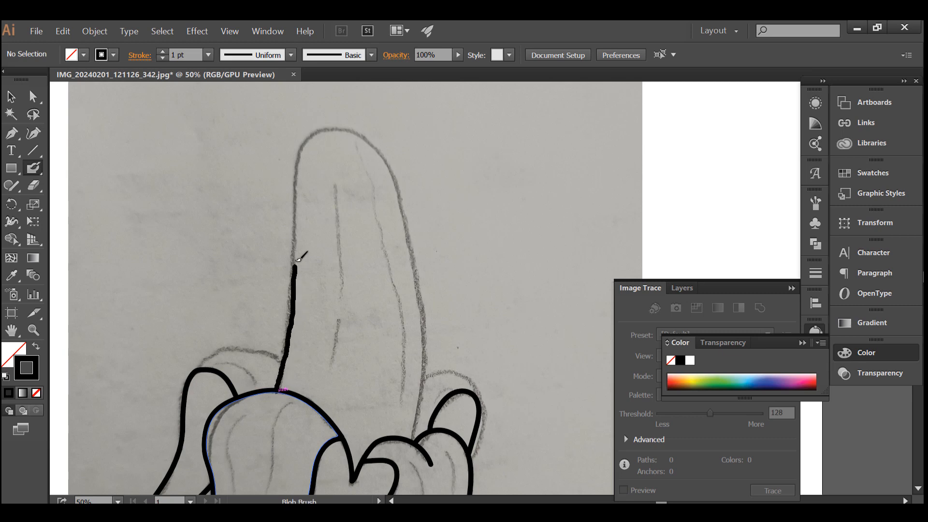
mouse_move(297, 168)
left_mouse_down()
mouse_move(321, 132)
mouse_move(346, 130)
mouse_move(372, 141)
mouse_move(395, 171)
left_mouse_up()
mouse_move(410, 238)
left_mouse_down()
mouse_move(425, 389)
mouse_move(412, 441)
mouse_move(409, 387)
mouse_move(432, 374)
mouse_move(477, 368)
mouse_move(511, 391)
mouse_move(521, 414)
left_mouse_up()
Trace the back peel arching from the left flap to the fruit's left edge.
scroll(440, 374, "up", 2)
scroll(519, 430, "up", 1)
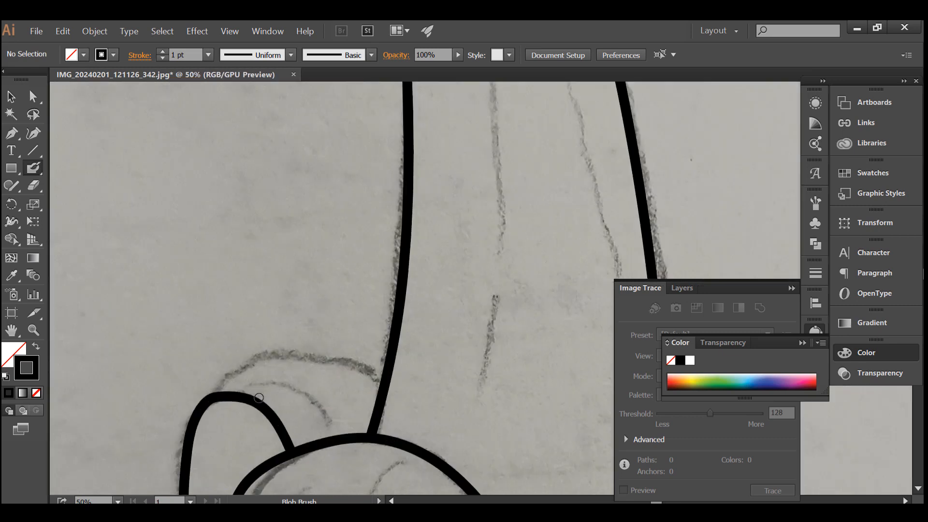
mouse_move(186, 392)
left_mouse_down()
mouse_move(218, 361)
mouse_move(275, 333)
mouse_move(343, 333)
mouse_move(451, 365)
left_mouse_up()
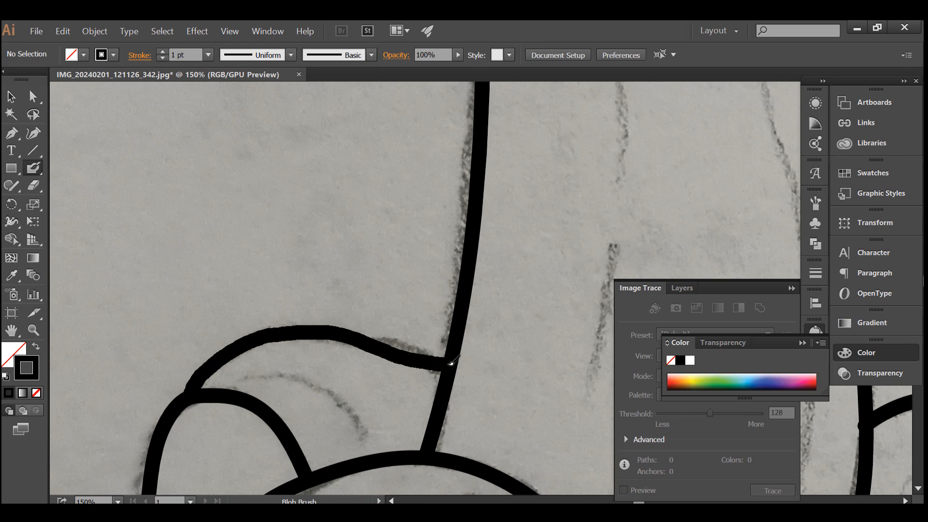
Paint over the uneven joint in the fruit outline's upper left side with a short brush stroke.
scroll(451, 364, "down", 3)
scroll(331, 205, "up", 5)
left_click_drag(343, 267, 344, 290)
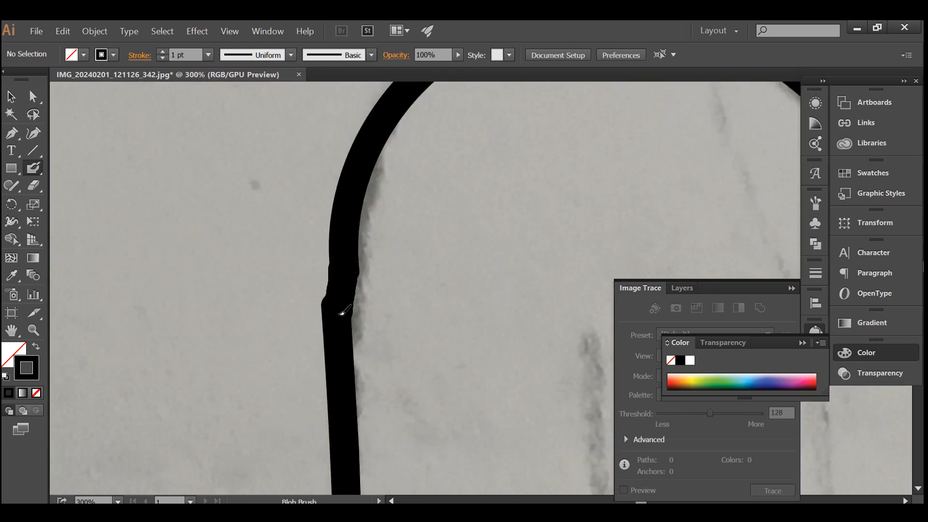
Smooth the outer edge of the outline at the joint on the fruit's upper left side with the Smooth tool.
scroll(252, 214, "down", 3)
scroll(260, 224, "up", 3)
left_click(11, 97)
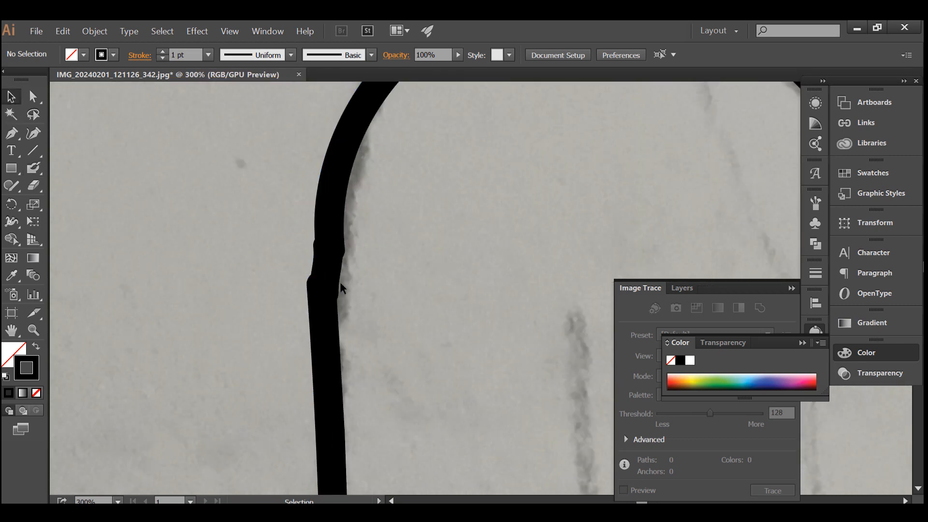
left_click(341, 288)
left_click(33, 133)
left_click_drag(7, 195, 53, 220)
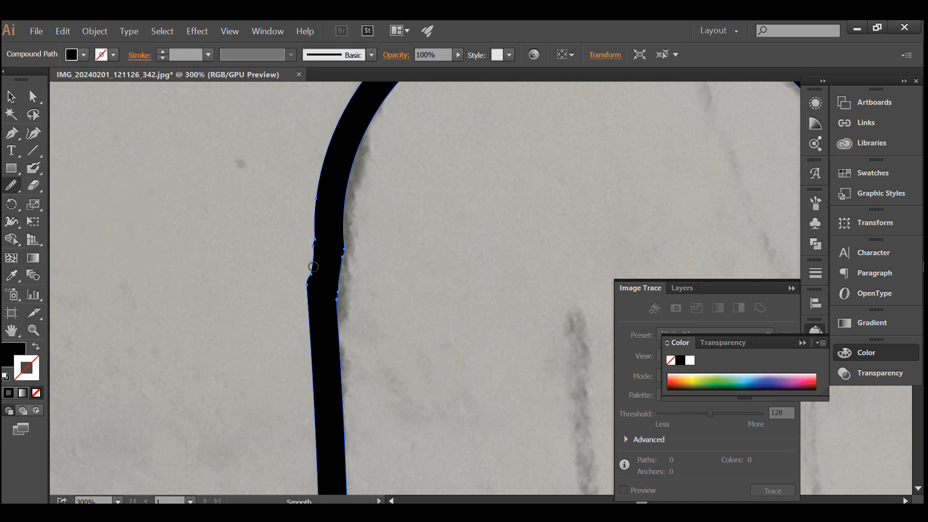
left_click_drag(312, 288, 312, 257)
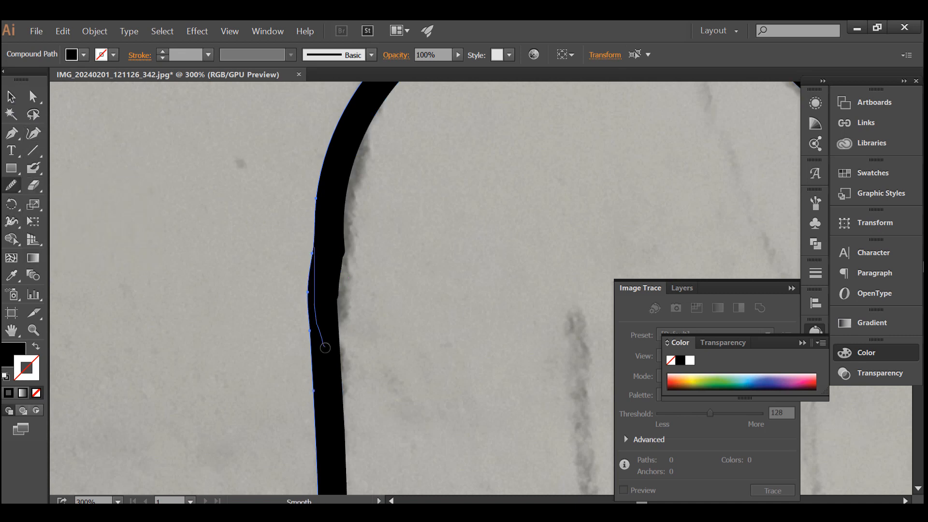
Smooth the inner edge of the outline at the same joint and deselect the outline.
left_click(11, 96)
left_click(12, 186)
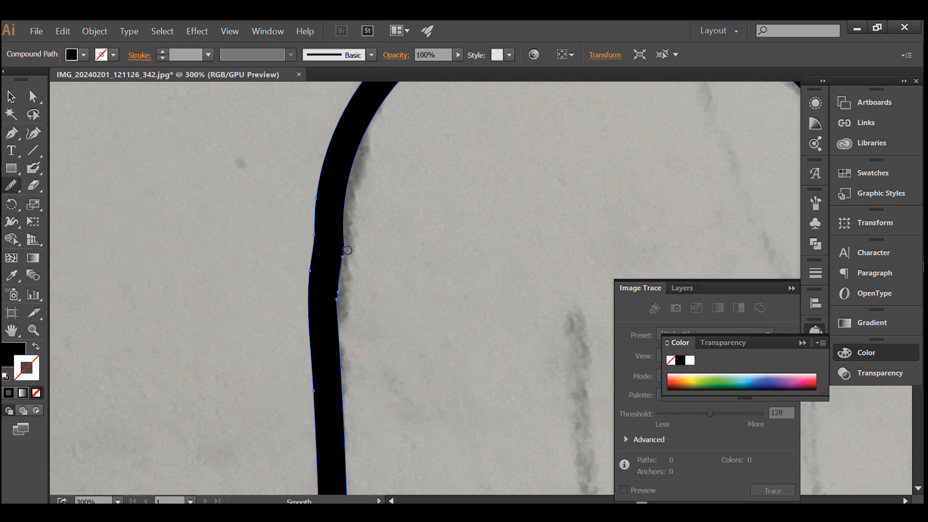
left_click_drag(347, 250, 337, 319)
scroll(329, 251, "down", 3)
scroll(289, 218, "down", 2)
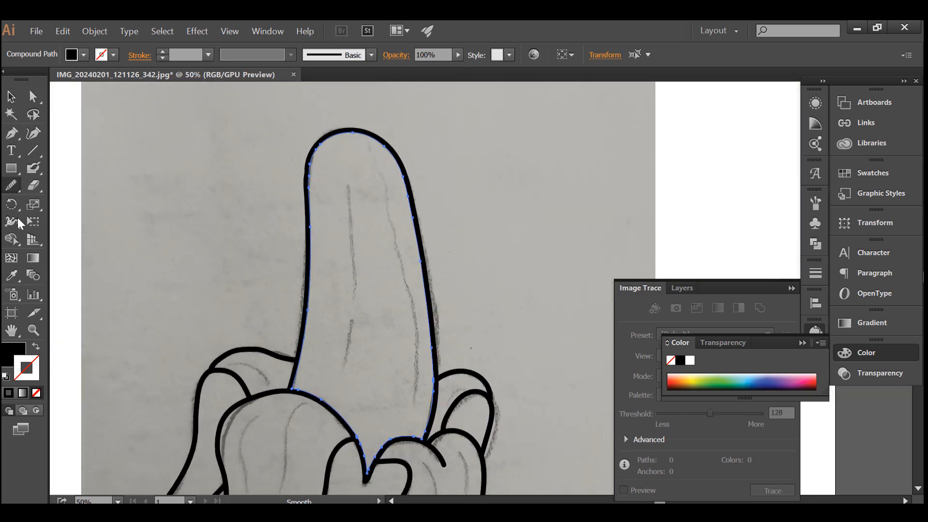
left_click(11, 96)
left_click(185, 204)
Draw a thin curved crease line on the back left peel with the Blob Brush.
scroll(228, 225, "down", 5)
left_click(33, 168)
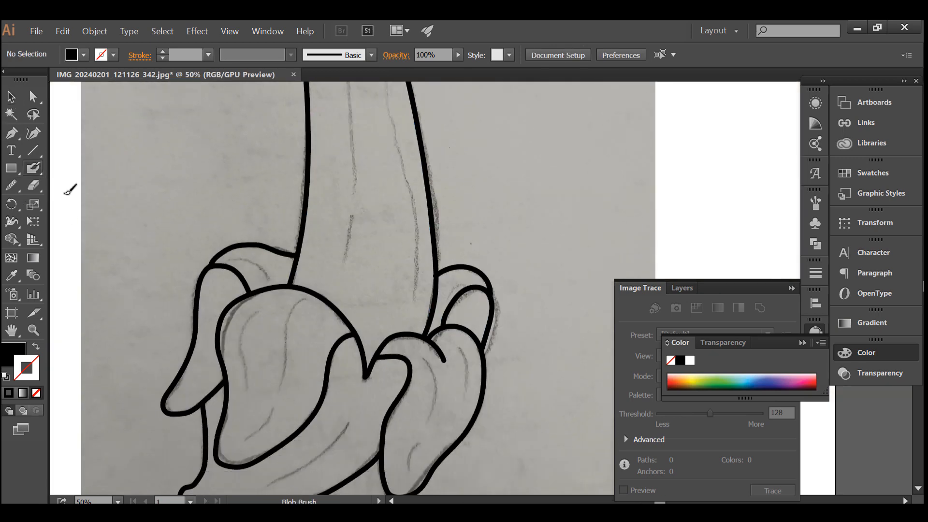
scroll(241, 304, "down", 1)
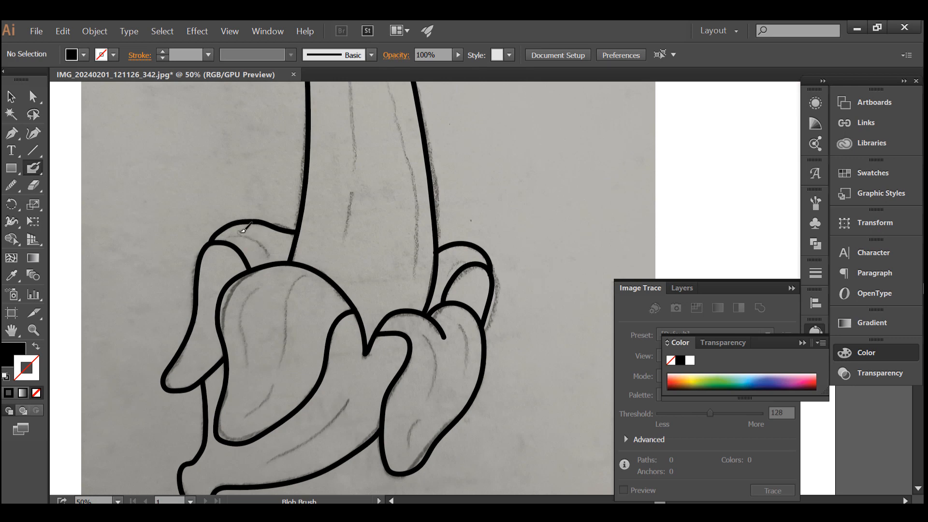
scroll(244, 230, "up", 3)
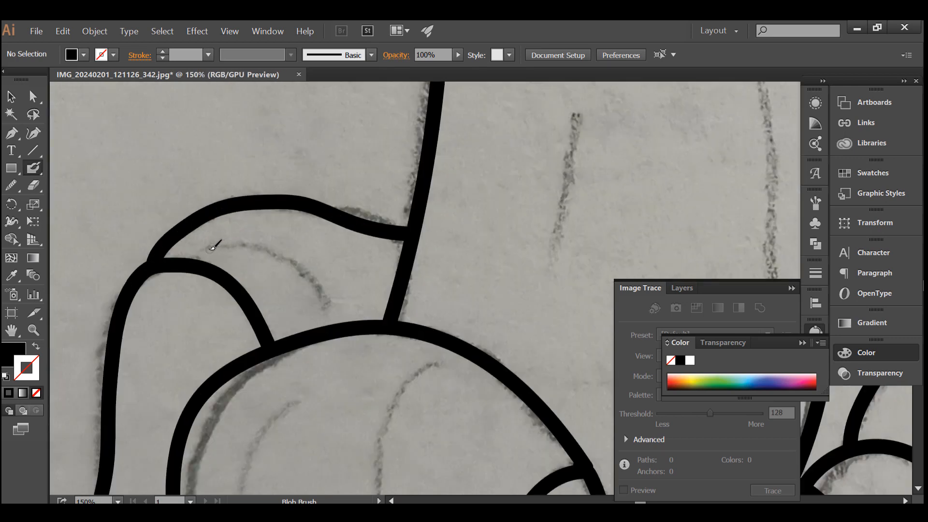
mouse_move(209, 248)
left_mouse_down()
mouse_move(254, 245)
mouse_move(292, 263)
mouse_move(325, 305)
left_mouse_up()
scroll(311, 300, "down", 7)
Draw the thin crease lines on the large front peel flap and along the lower banana skin.
scroll(285, 291, "up", 1)
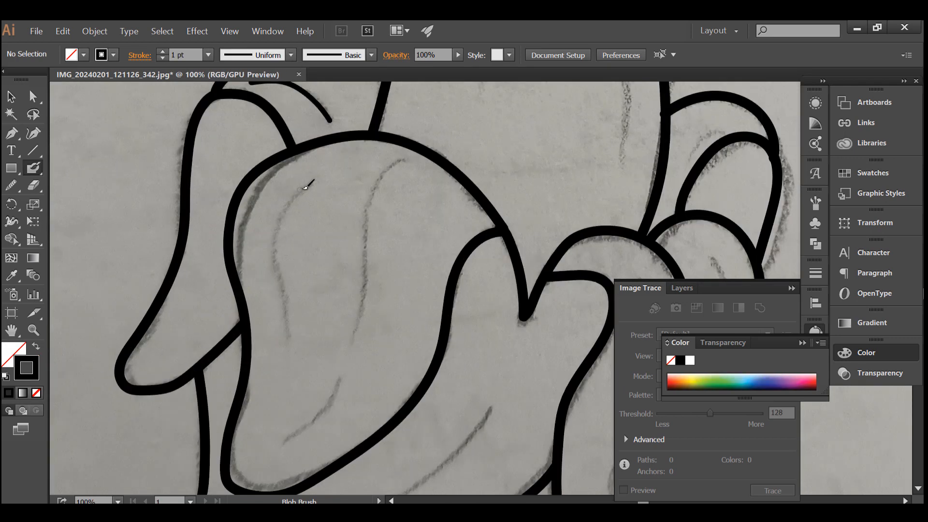
left_click_drag(305, 187, 281, 346)
mouse_move(404, 160)
left_mouse_down()
mouse_move(387, 171)
mouse_move(347, 369)
mouse_move(330, 405)
mouse_move(285, 440)
left_mouse_up()
scroll(309, 411, "down", 5)
mouse_move(495, 253)
left_mouse_down()
mouse_move(469, 308)
mouse_move(298, 409)
left_mouse_up()
Draw the thin crease lines on the right front flap and on the back right peel.
scroll(295, 392, "down", 3)
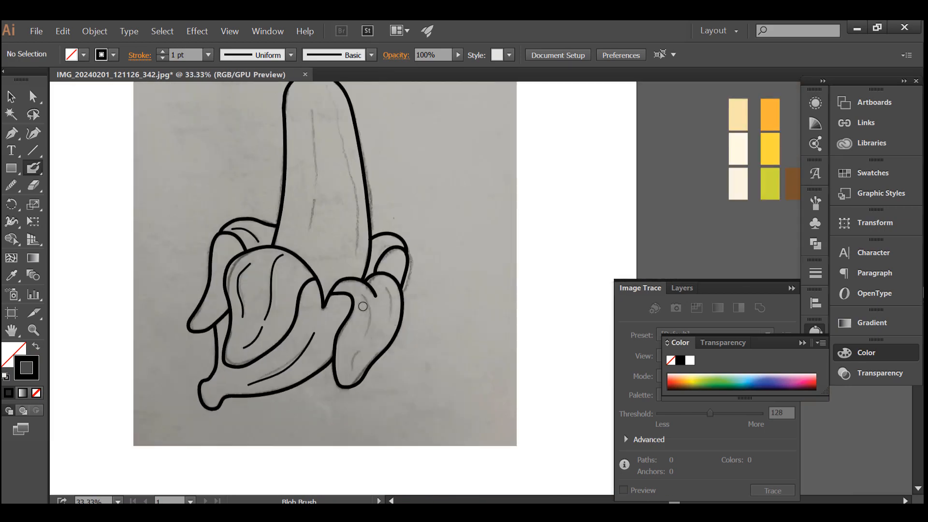
scroll(363, 306, "up", 3)
mouse_move(355, 264)
left_mouse_down()
mouse_move(370, 290)
mouse_move(357, 373)
mouse_move(332, 426)
left_mouse_up()
scroll(358, 373, "down", 2)
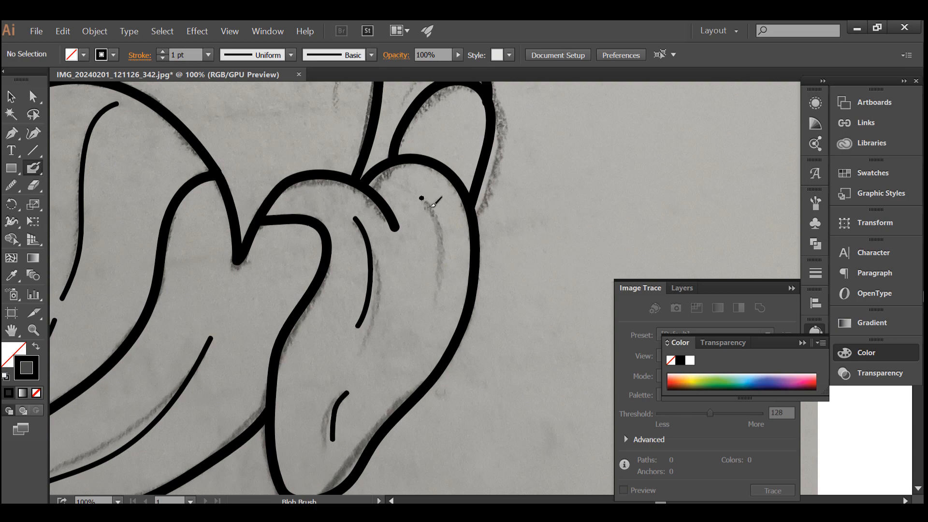
left_click_drag(421, 198, 430, 294)
scroll(367, 213, "up", 5)
left_click_drag(448, 185, 395, 229)
scroll(353, 193, "up", 2)
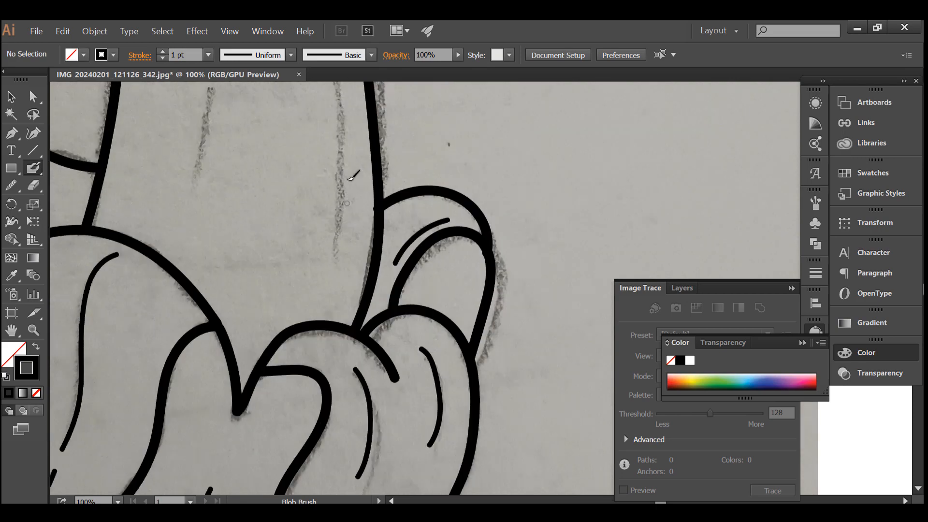
Draw the long and short texture lines inside the peeled fruit, following the sketch.
scroll(290, 179, "up", 8)
scroll(256, 97, "down", 1)
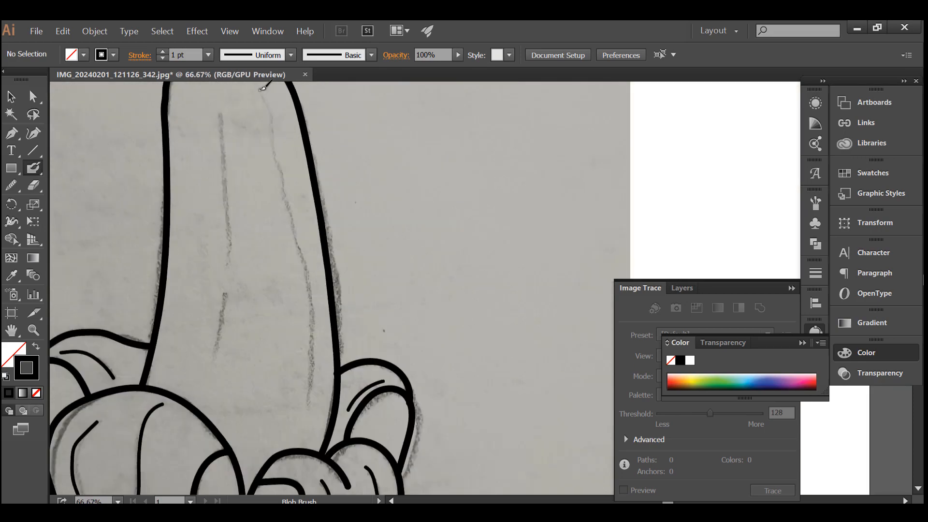
mouse_move(262, 88)
left_mouse_down()
mouse_move(312, 257)
mouse_move(319, 340)
mouse_move(304, 387)
left_mouse_up()
mouse_move(218, 112)
left_mouse_down()
mouse_move(227, 125)
mouse_move(231, 300)
left_mouse_up()
scroll(220, 351, "down", 1)
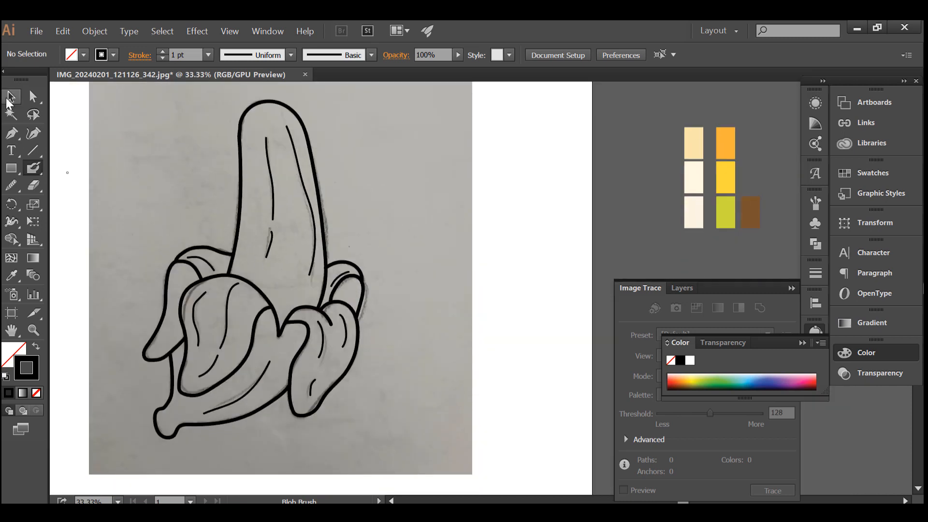
Select all the color swatch rectangles and move them next to the banana drawing.
left_click(11, 96)
mouse_move(662, 116)
left_mouse_down()
mouse_move(748, 208)
mouse_move(469, 230)
left_mouse_up()
scroll(236, 225, "up", 1)
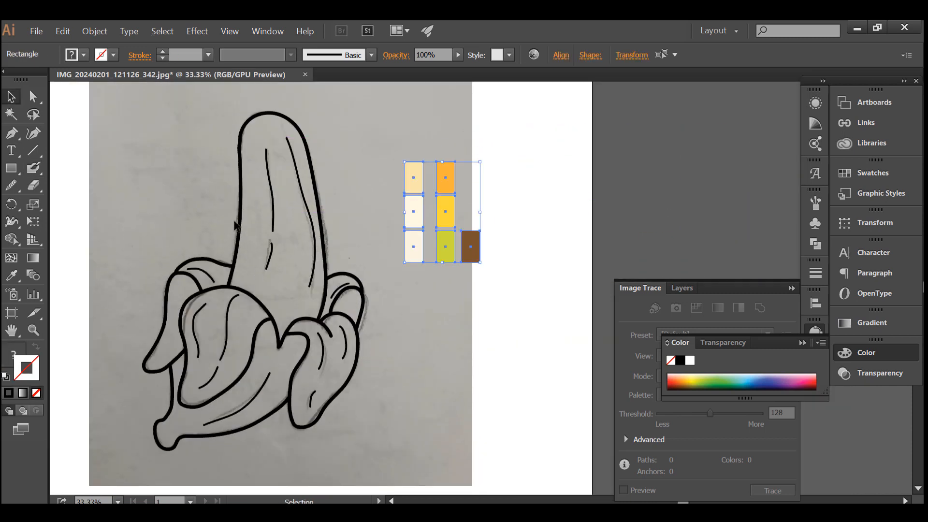
Recolor the banana outline with the brown swatch using the Eyedropper.
left_click(235, 225)
key("i")
left_click(471, 245)
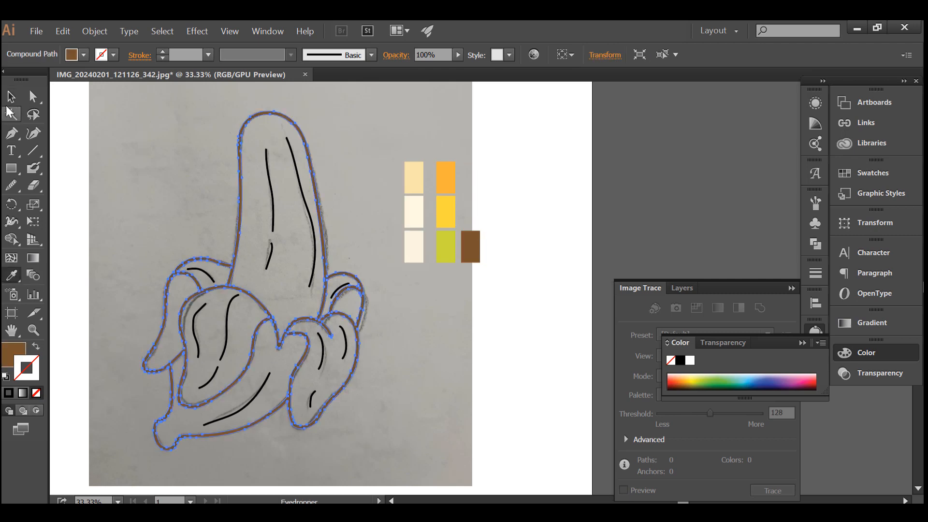
Release the banana outline's compound path into separate filled shapes and deselect them.
left_click(11, 97)
left_click(273, 222)
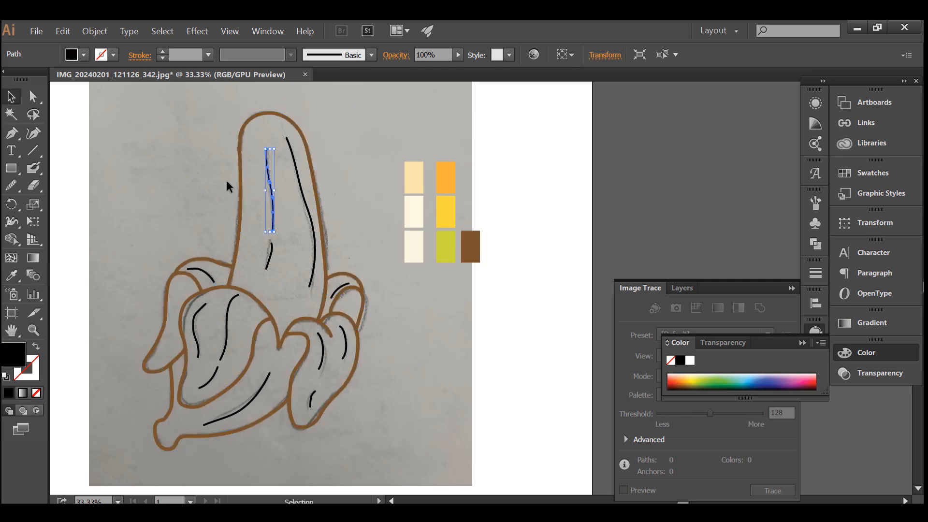
right_click(242, 180)
left_click(302, 266)
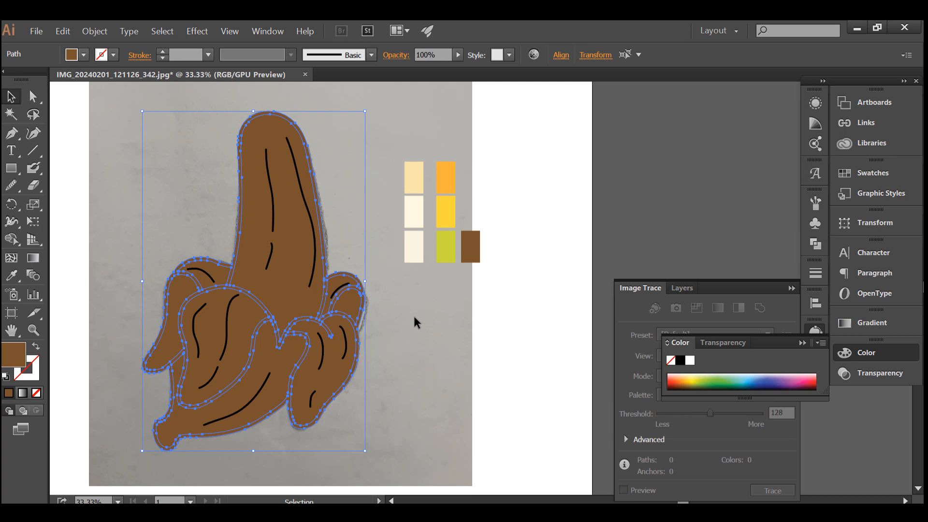
left_click(414, 318)
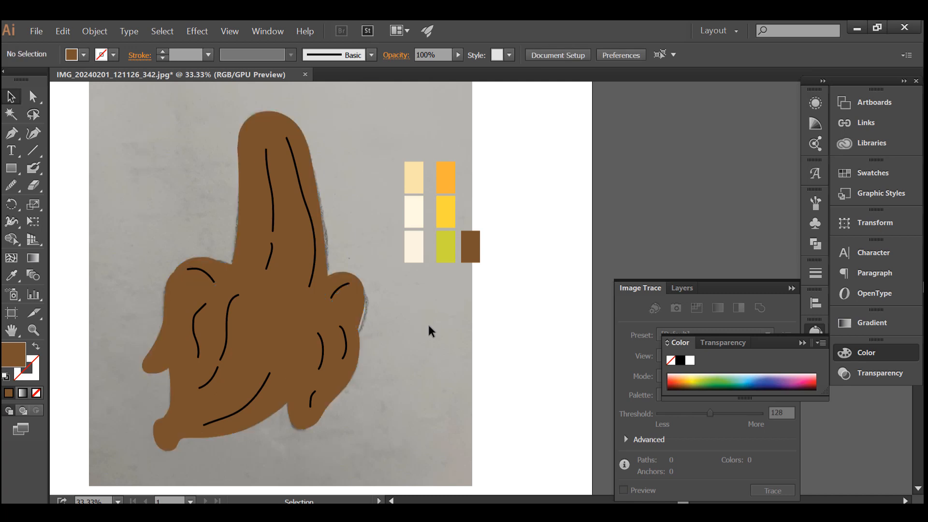
Fill the peeled fruit shape with the palest cream swatch, sampled from the bottom of the cream column.
left_click(288, 269)
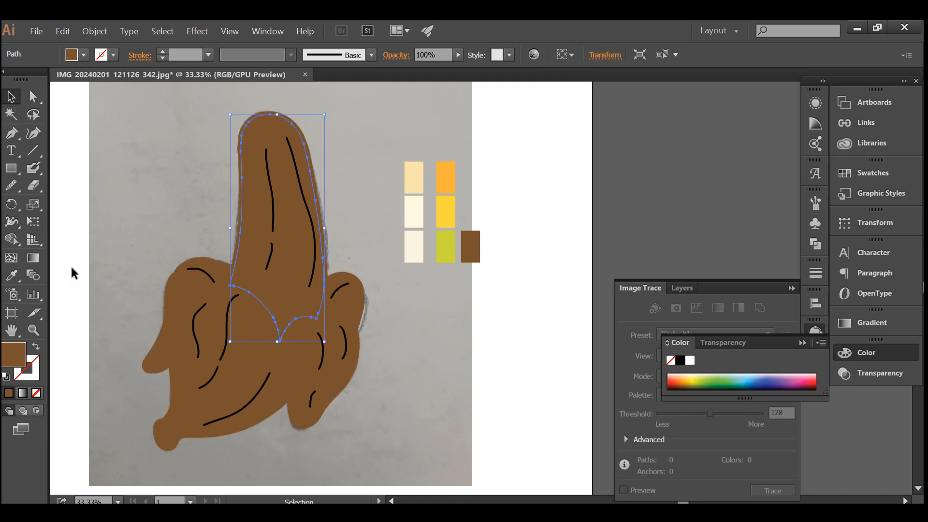
key("i")
left_click(413, 246)
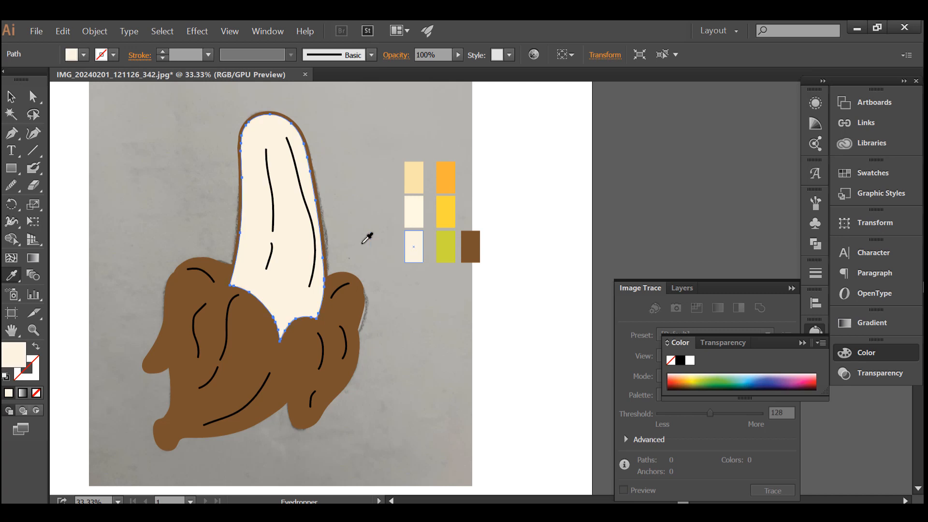
left_click(11, 97)
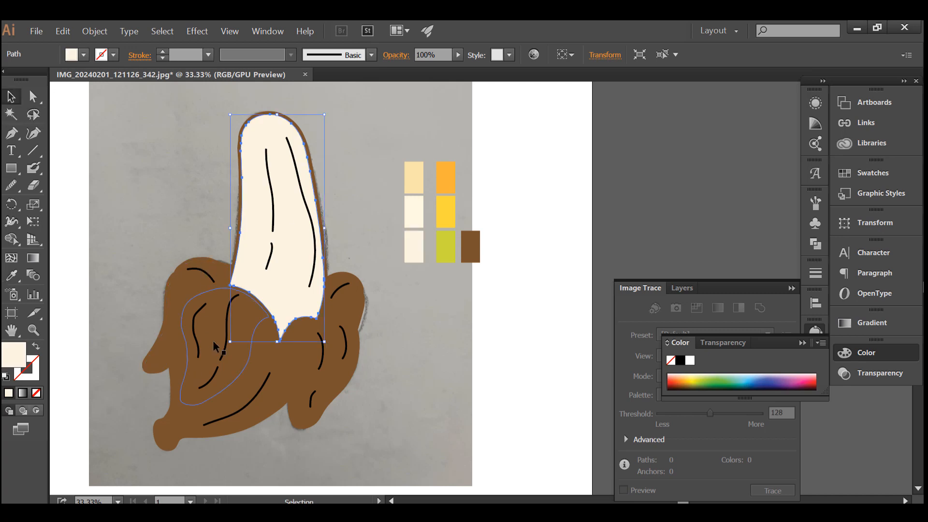
Fill the large front peel pieces and side flaps with the cream color sampled from the peeled fruit.
left_click(274, 381)
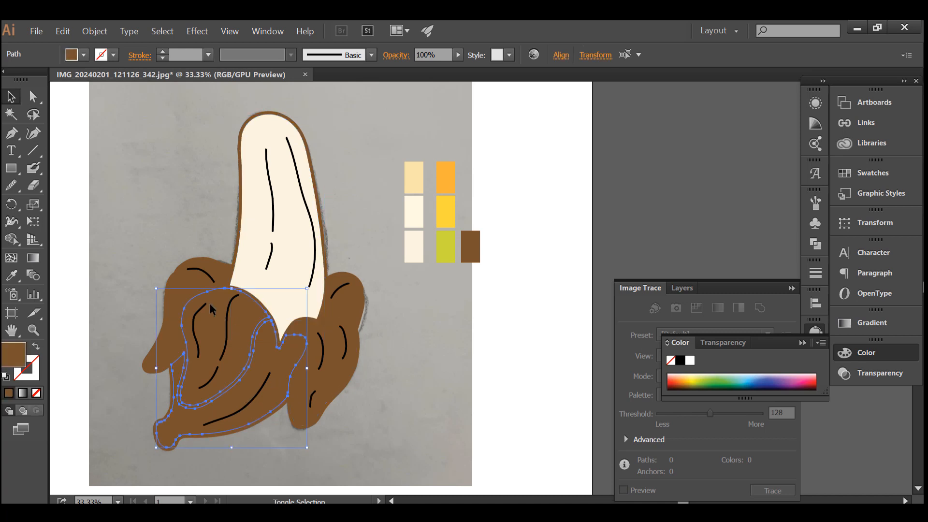
left_click(318, 326, "shift")
left_click(12, 275)
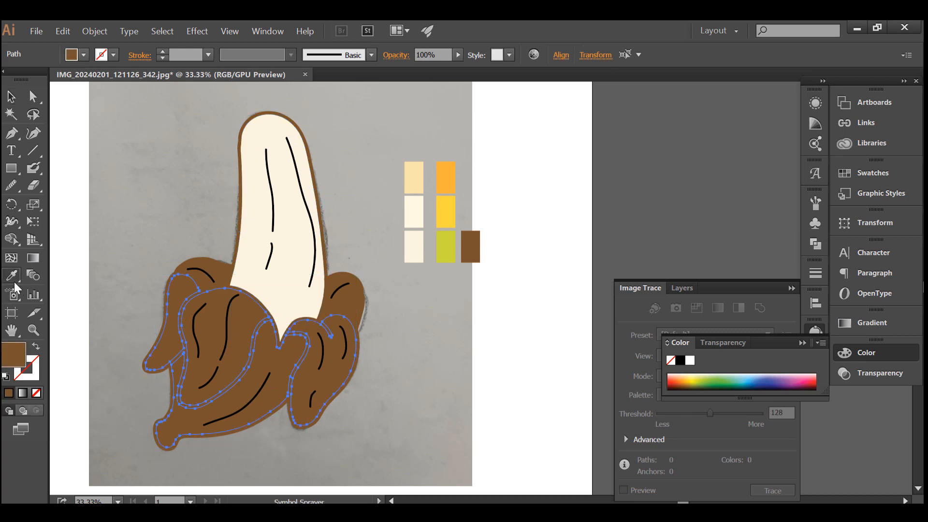
left_click(257, 277)
Fill the remaining brown peel pieces behind the fruit with the same sampled cream and clear the selection.
left_click(11, 97)
left_click(207, 281)
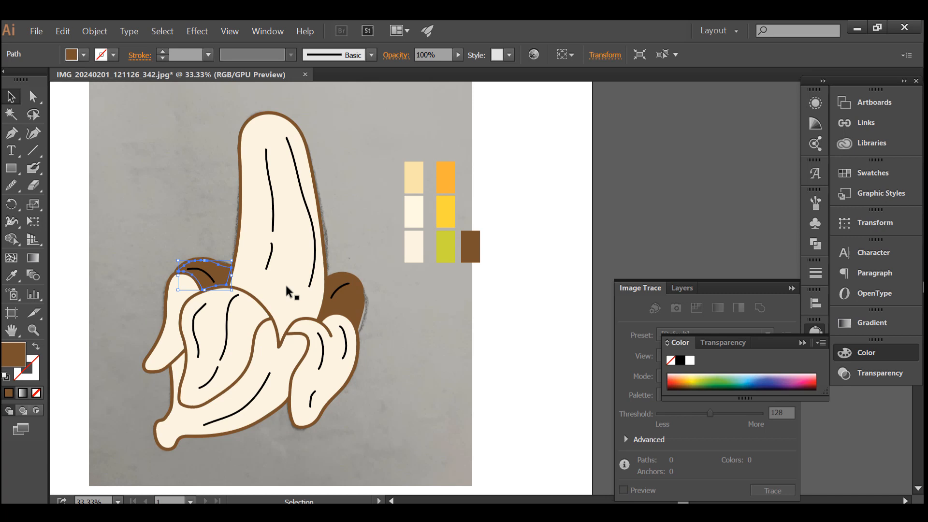
left_click(351, 282, "shift")
left_click(11, 276)
left_click(258, 281)
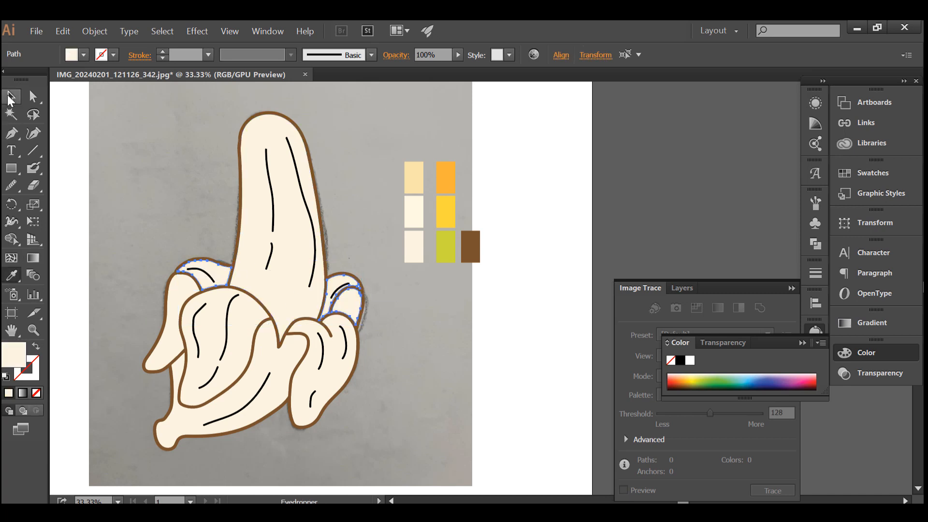
left_click(11, 99)
left_click(140, 165)
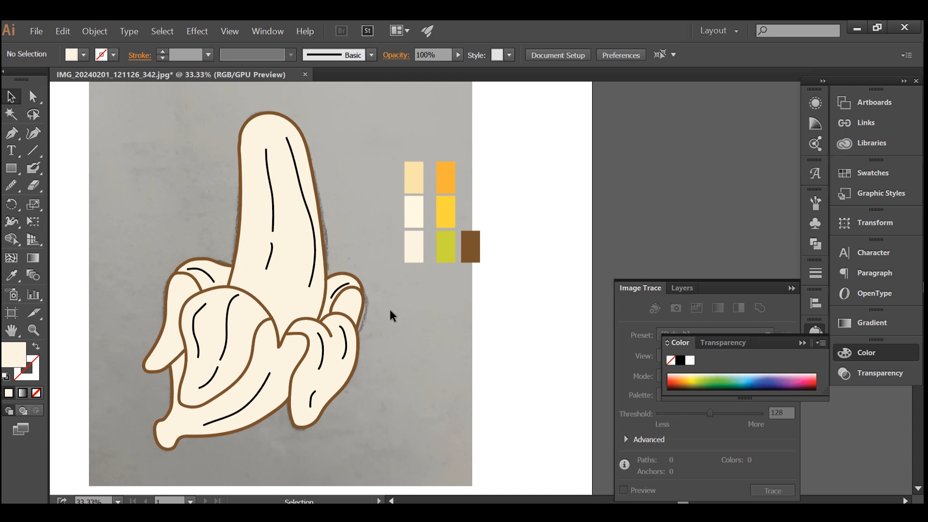
Recolor the outer skin of the front peel, left flap and small right flap with the orange swatch, then deselect.
left_click(310, 286)
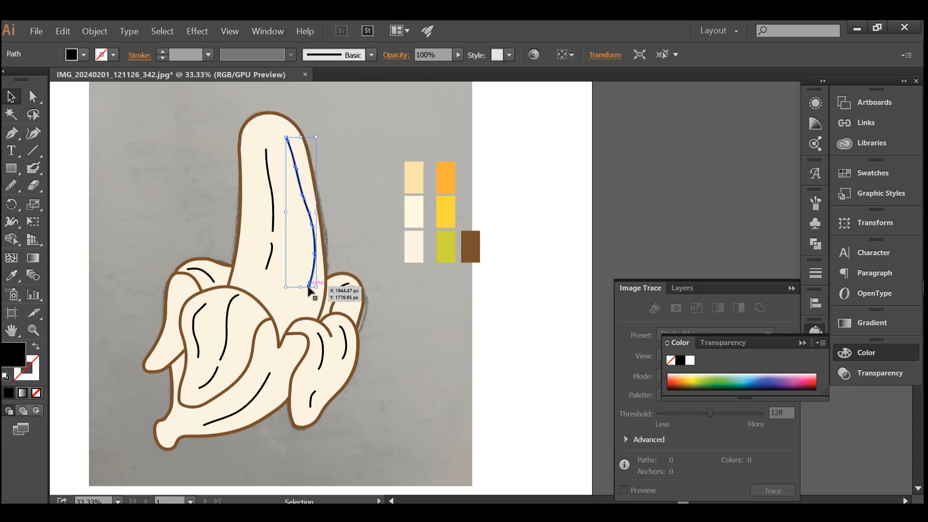
left_click(306, 304)
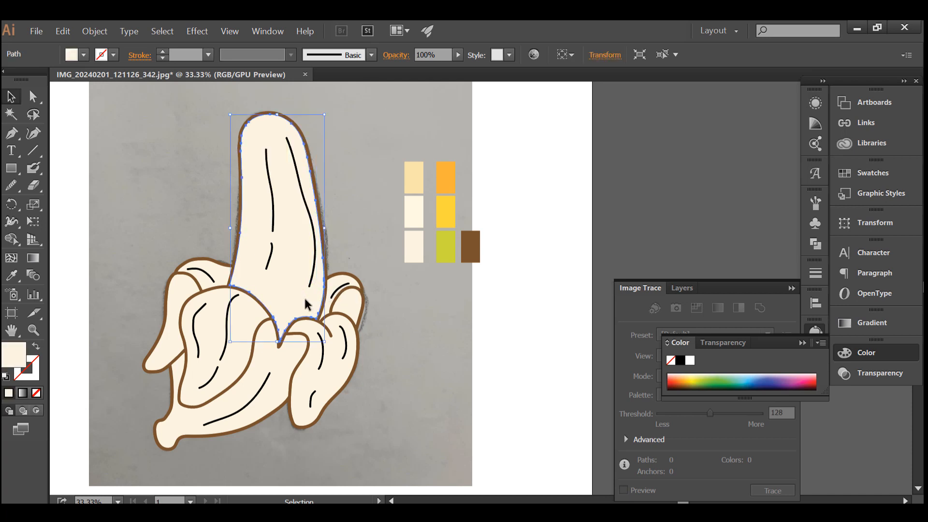
left_click(283, 349)
left_click(170, 345, "shift")
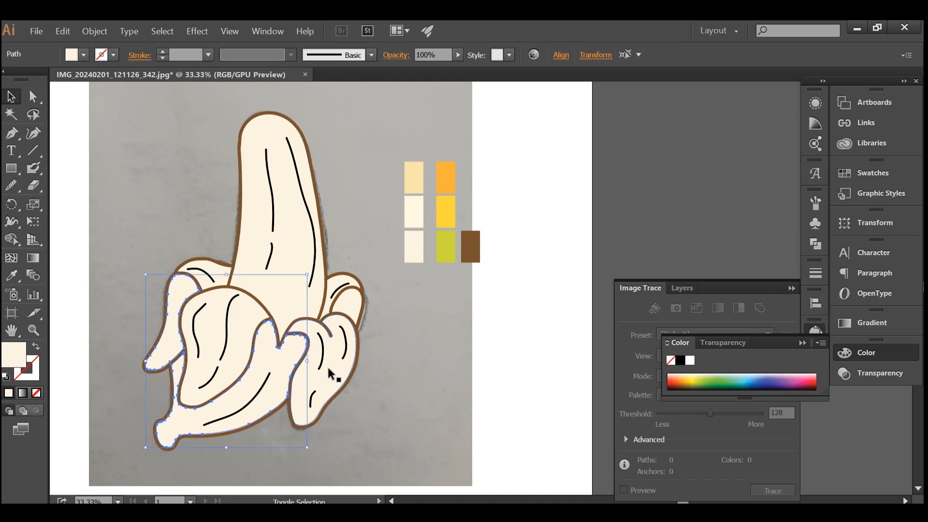
left_click(351, 306, "shift")
key("i")
left_click(445, 178)
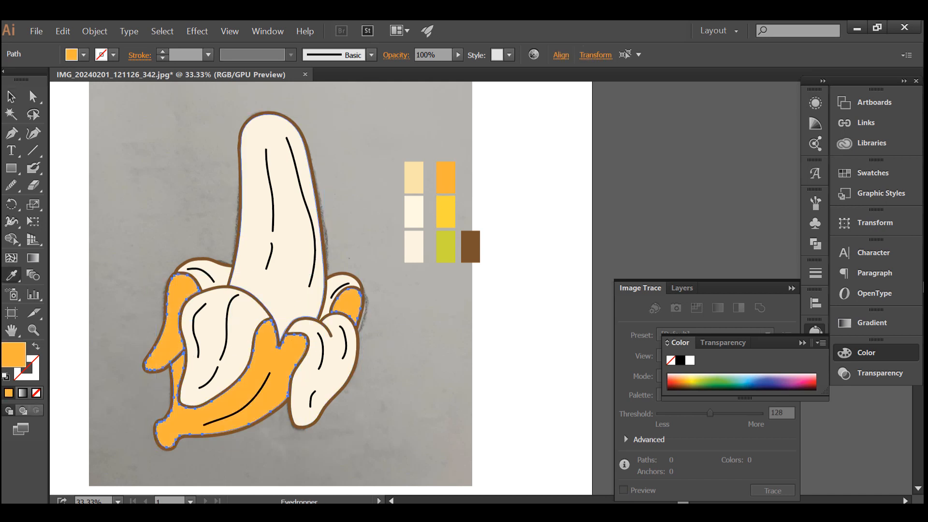
left_click(14, 98)
left_click(114, 388)
Sample the yellow swatch and paint a closed Blob Brush outline for the left flap's highlight, looping outside the flap.
scroll(114, 388, "down", 1)
scroll(114, 388, "up", 1)
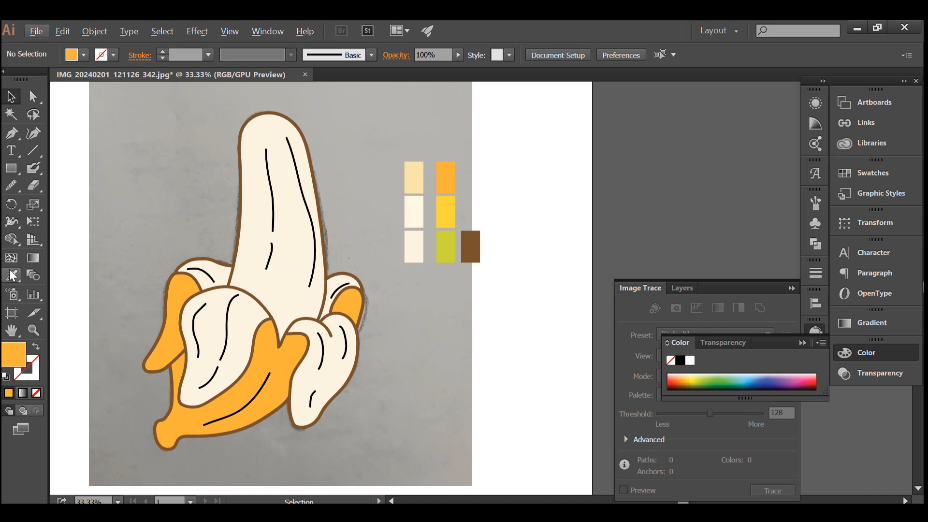
left_click(12, 275)
left_click(446, 211)
left_click(34, 169)
scroll(70, 314, "down", 1)
scroll(70, 314, "up", 1)
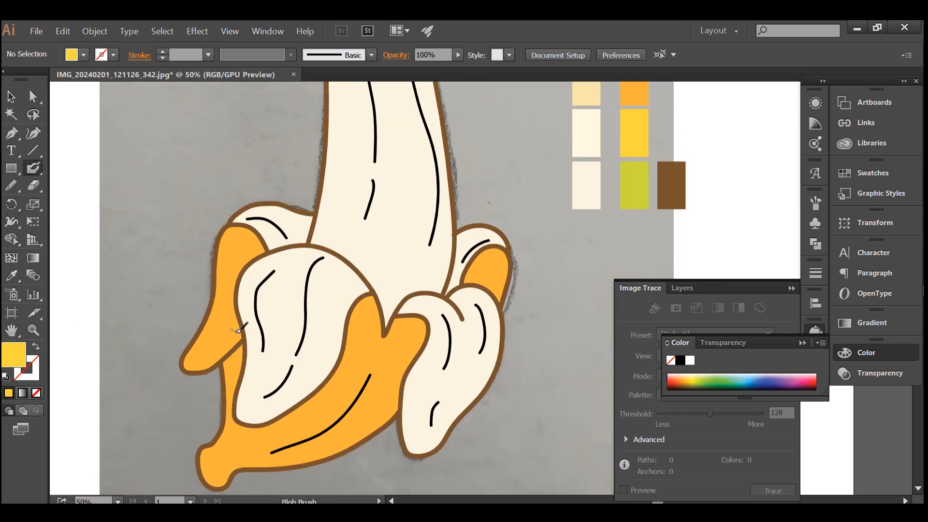
mouse_move(231, 274)
left_mouse_down()
mouse_move(152, 282)
mouse_move(205, 401)
left_mouse_up()
key("shift+x")
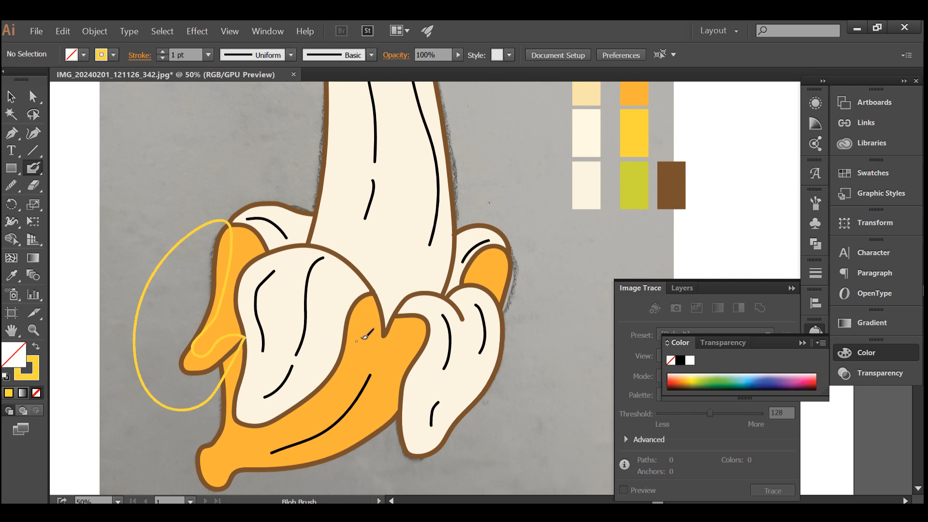
Paint a closed yellow outline for the highlight running along the front orange peel and over its upper tips.
scroll(370, 327, "down", 2)
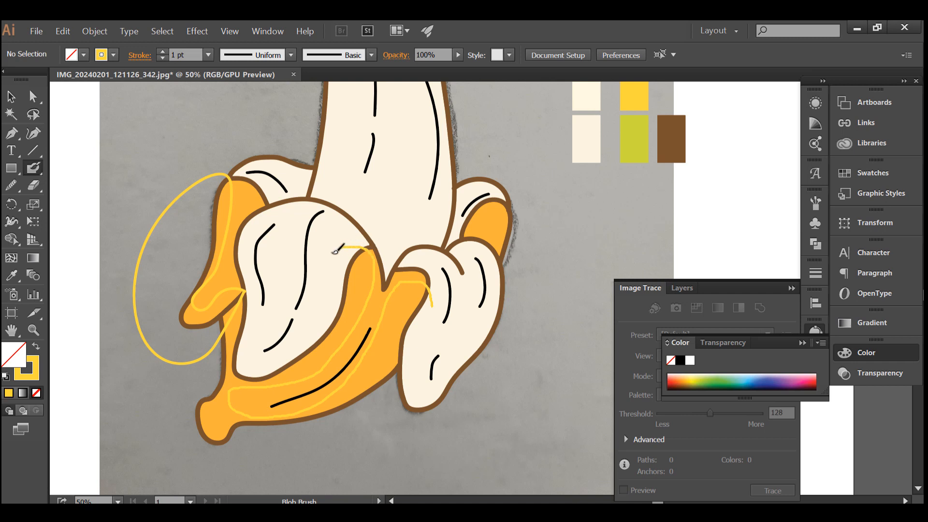
left_click_drag(292, 337, 336, 243)
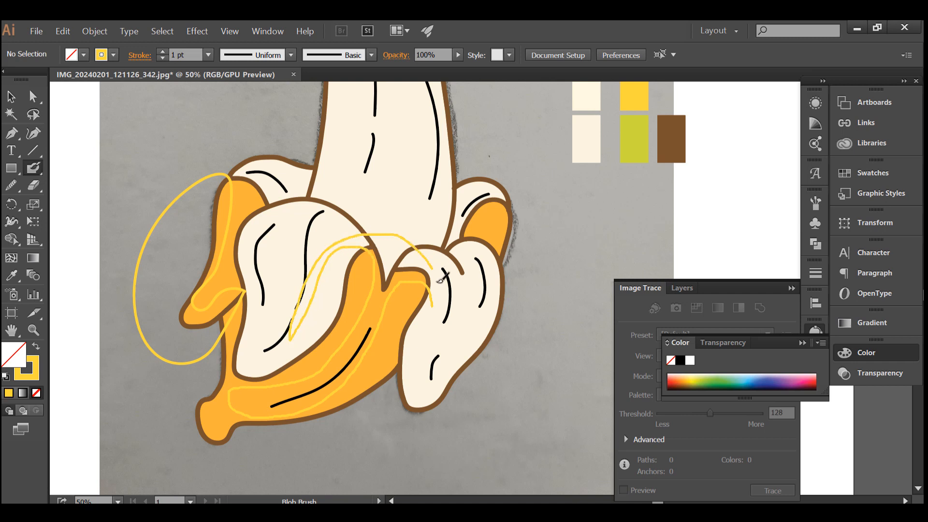
scroll(344, 293, "up", 2)
Release the compound paths of both yellow highlight outlines and unite them into solid shapes.
key("v")
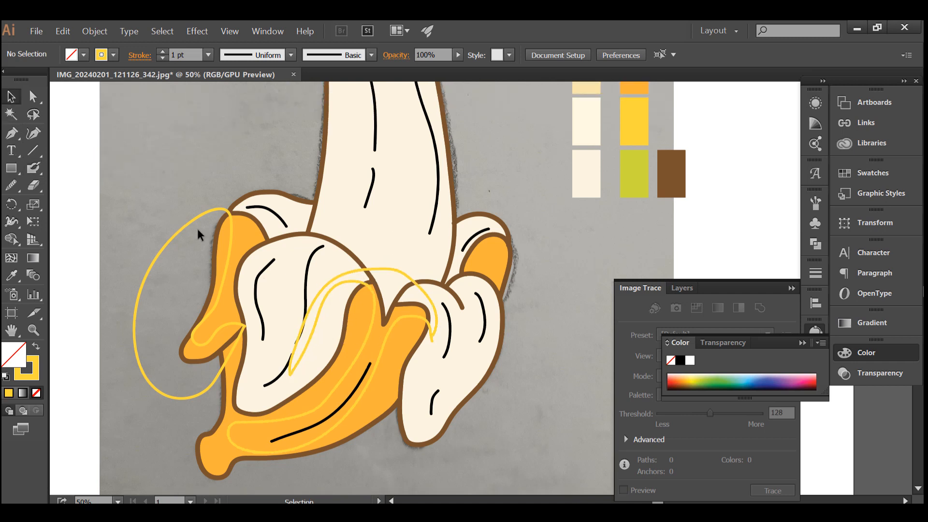
left_click_drag(207, 219, 384, 265)
right_click(384, 265)
left_click(479, 336)
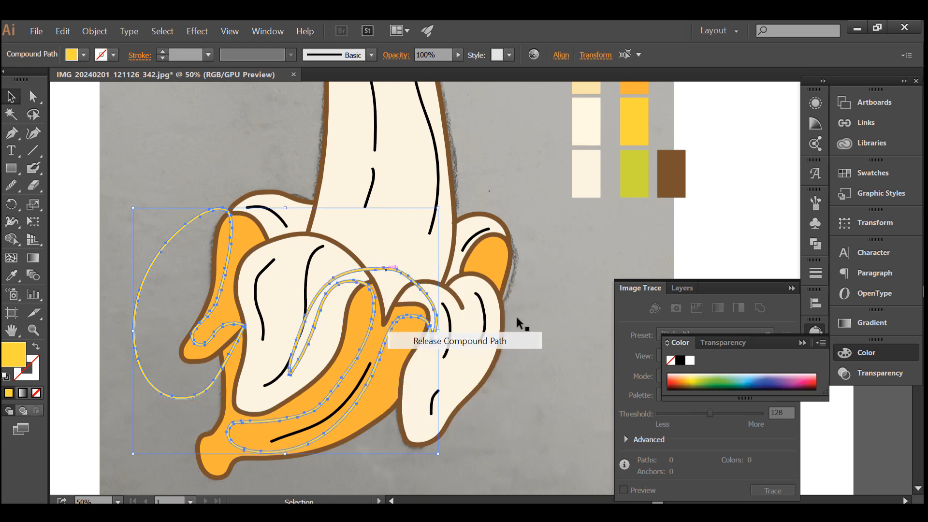
left_click(815, 243)
left_click(646, 223)
Trim the yellow highlights to the orange skin of the left flap and front peel with Shape Builder, then deselect.
left_click(369, 313, "shift")
left_click(226, 313, "shift")
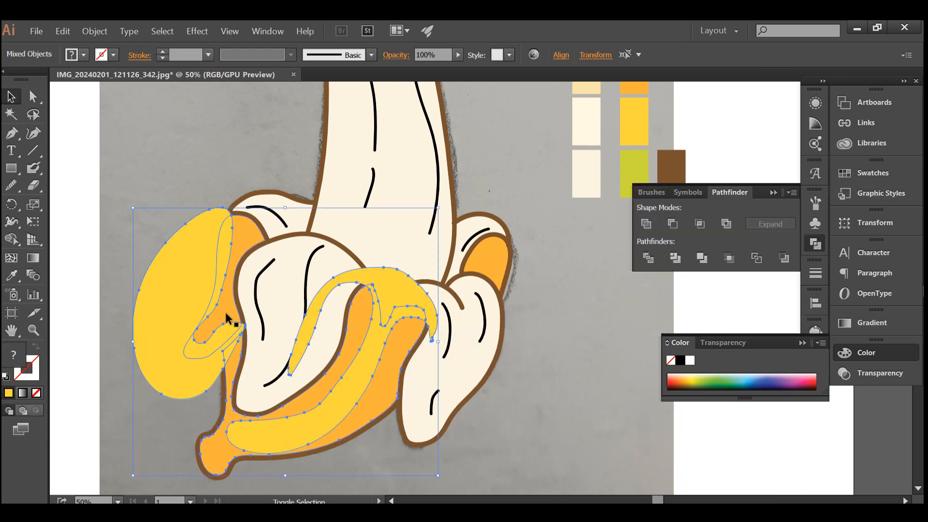
left_click(12, 239)
left_click(170, 279, "alt")
left_click(406, 289, "alt")
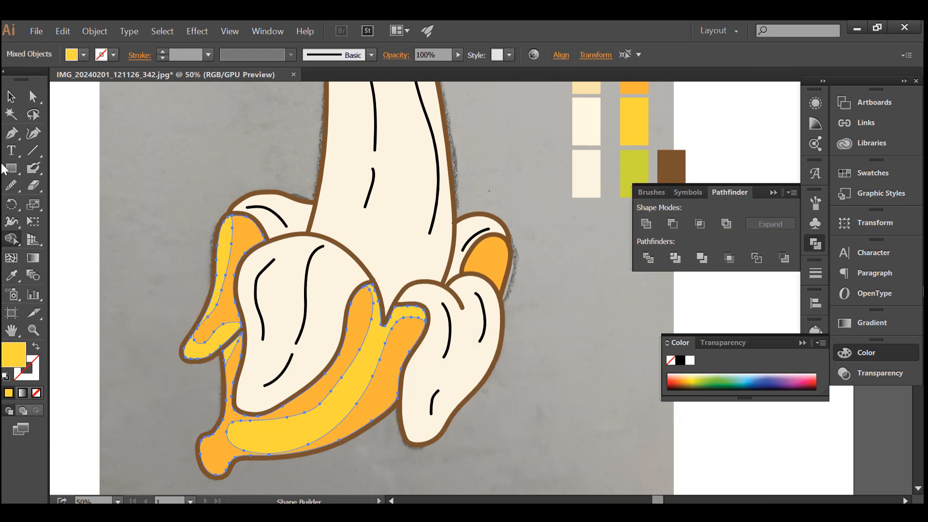
left_click(11, 97)
left_click(159, 197)
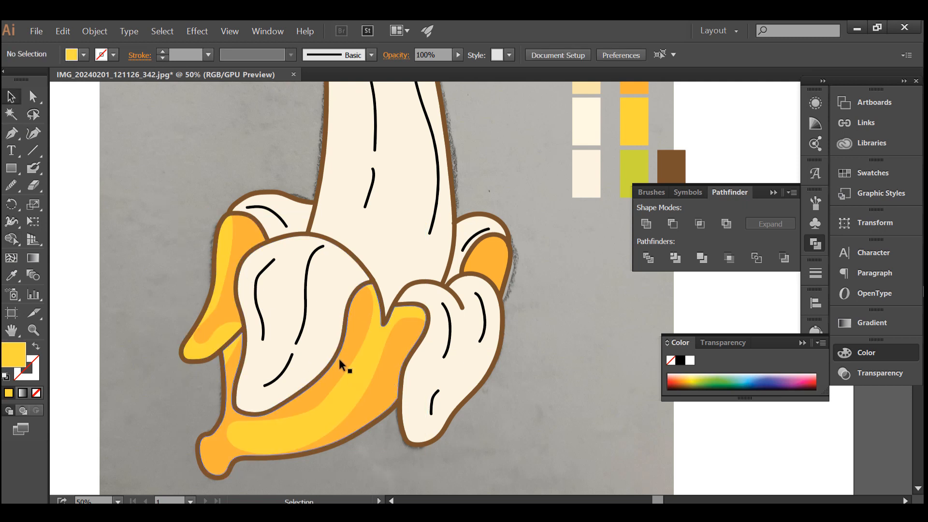
Ungroup the yellow highlights and delete the small leftover sliver below the left flap.
left_click(231, 350)
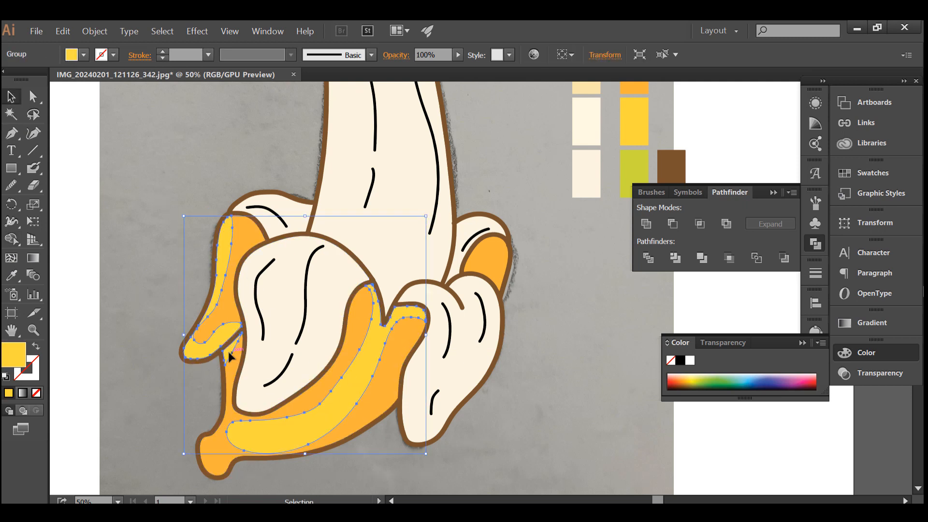
right_click(229, 351)
left_click(269, 261)
left_click(224, 350)
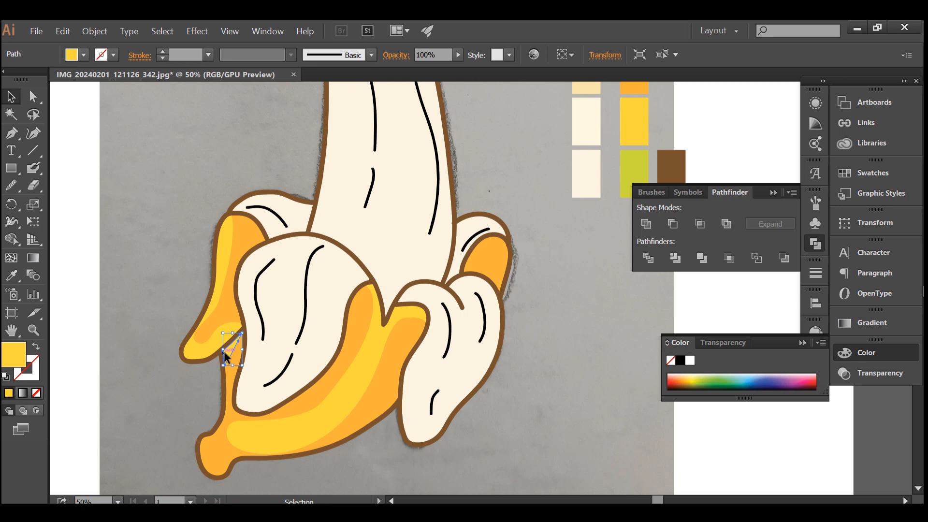
key("ctrl+shift+a")
Paint a closed yellow Blob Brush outline for a highlight on the narrow orange strip below the left flap.
key("shift+b")
key("ctrl+plus")
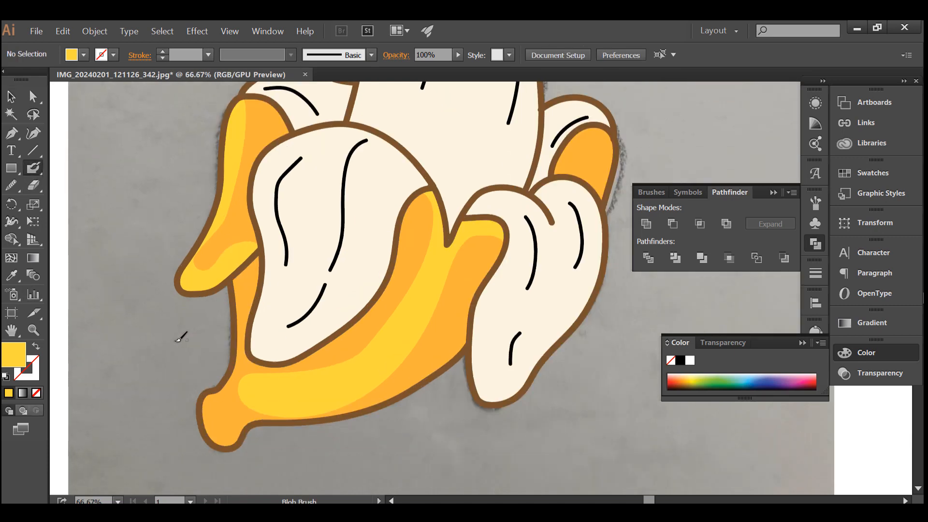
scroll(178, 339, "up", 1)
mouse_move(314, 205)
left_mouse_down()
mouse_move(281, 386)
mouse_move(267, 405)
mouse_move(211, 363)
mouse_move(275, 241)
left_mouse_up()
key("shift+x")
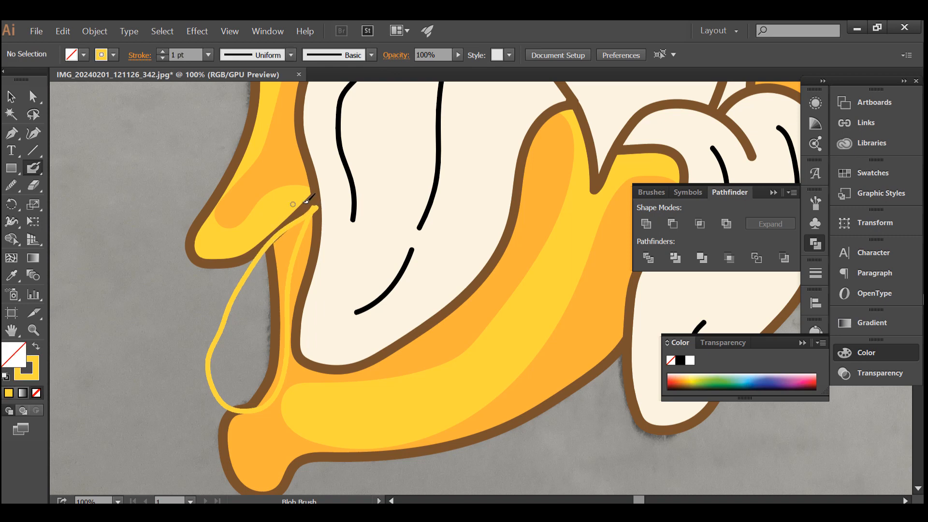
Release the new outline's compound path into a solid highlight and trim it to the orange peel with Shape Builder.
key("v")
right_click(303, 233)
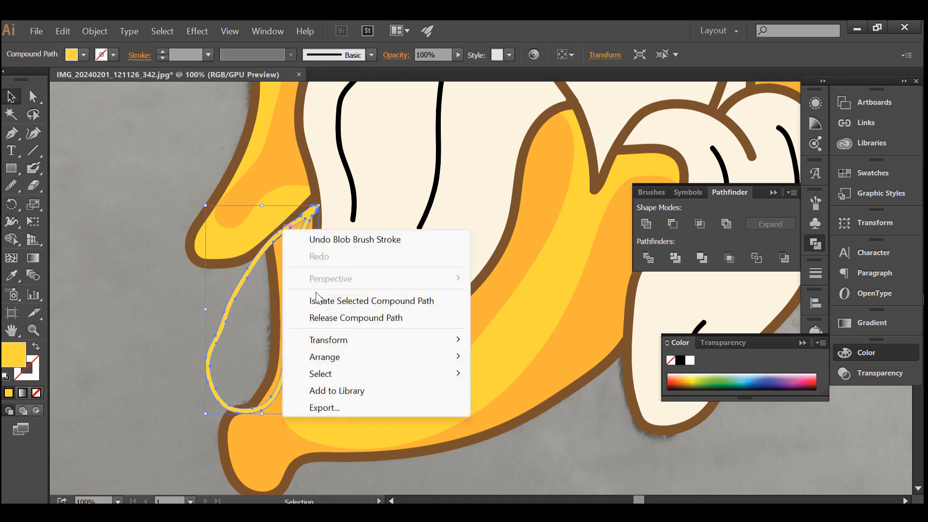
left_click(348, 308)
left_click(306, 375, "shift")
key("shift+m")
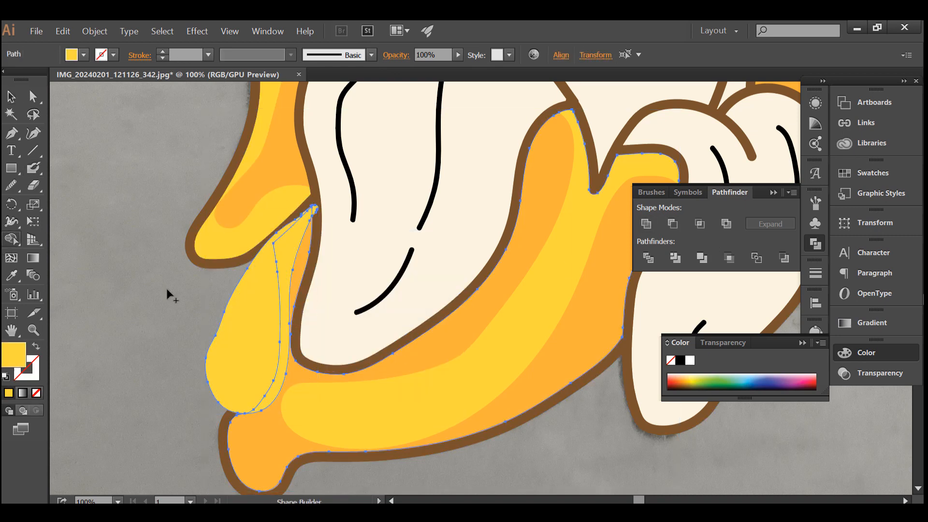
left_click(233, 323, "alt")
scroll(205, 319, "down", 1)
key("v")
left_click(83, 305)
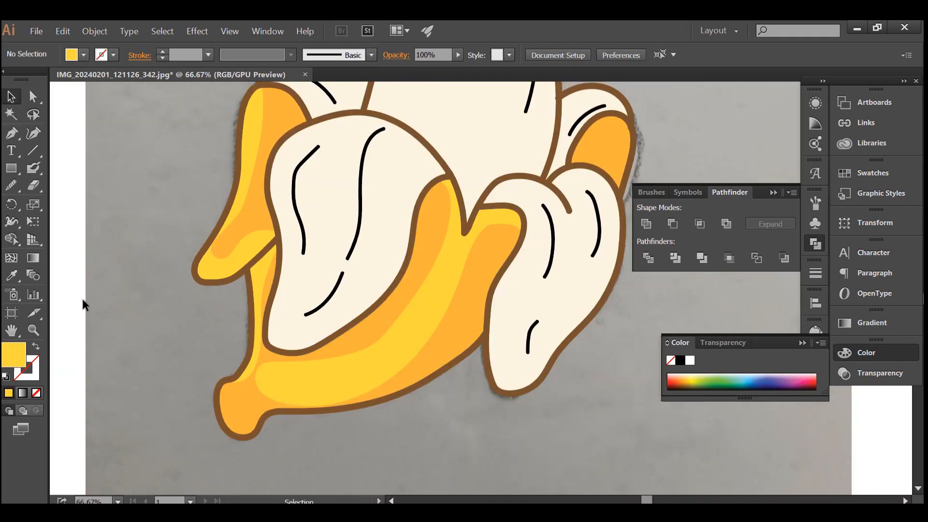
Sample the green swatch and paint a closed Blob Brush outline around the stem end of the banana.
left_click(11, 278)
left_click(34, 169)
scroll(232, 299, "down", 2)
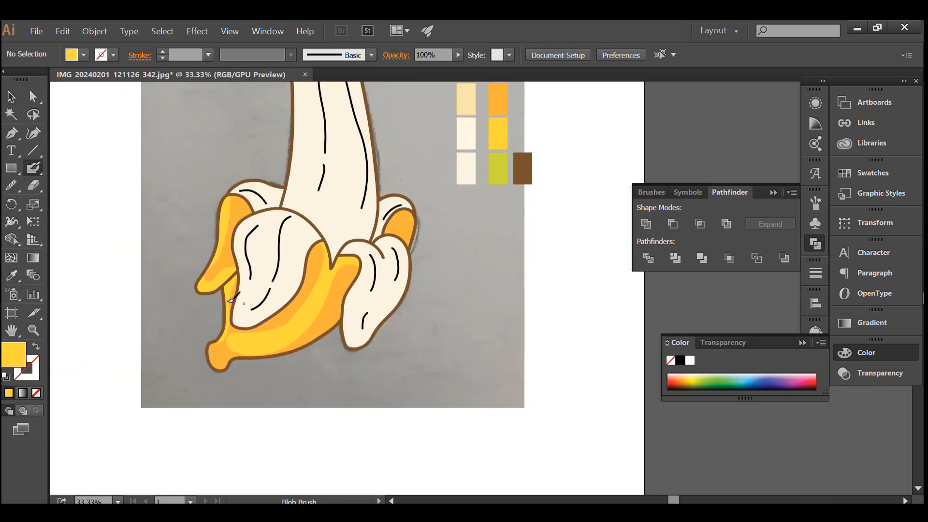
left_click(13, 279)
left_click(498, 167)
left_click(33, 169)
scroll(172, 347, "up", 3)
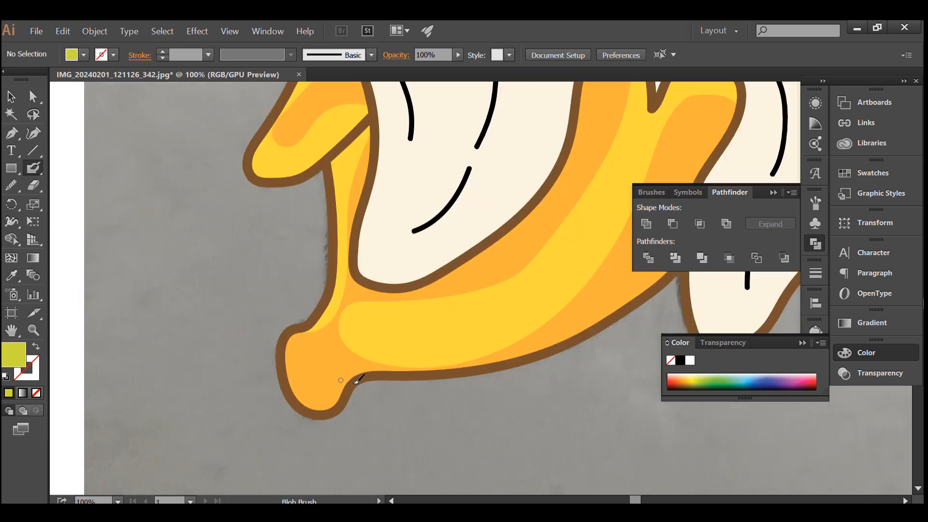
mouse_move(312, 325)
left_mouse_down()
mouse_move(267, 342)
mouse_move(287, 421)
left_mouse_up()
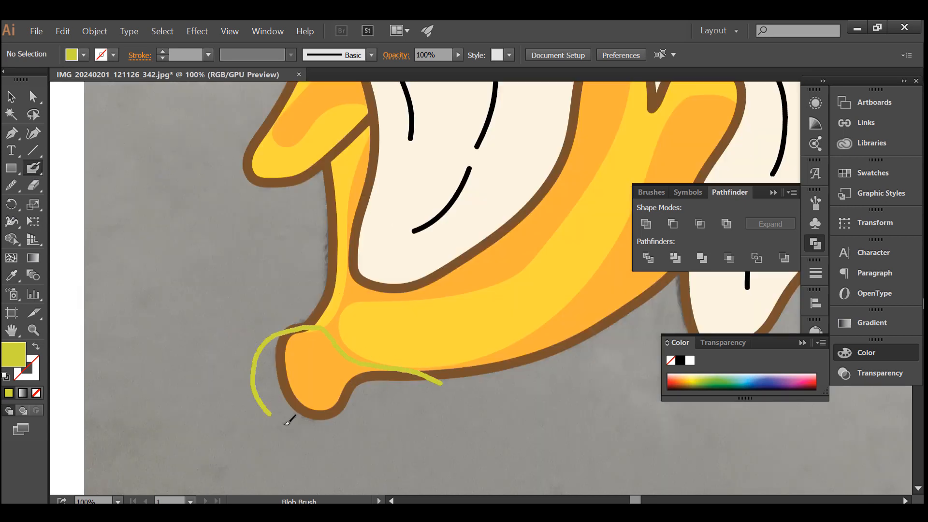
key("ctrl+z")
left_click_drag(470, 383, 395, 363)
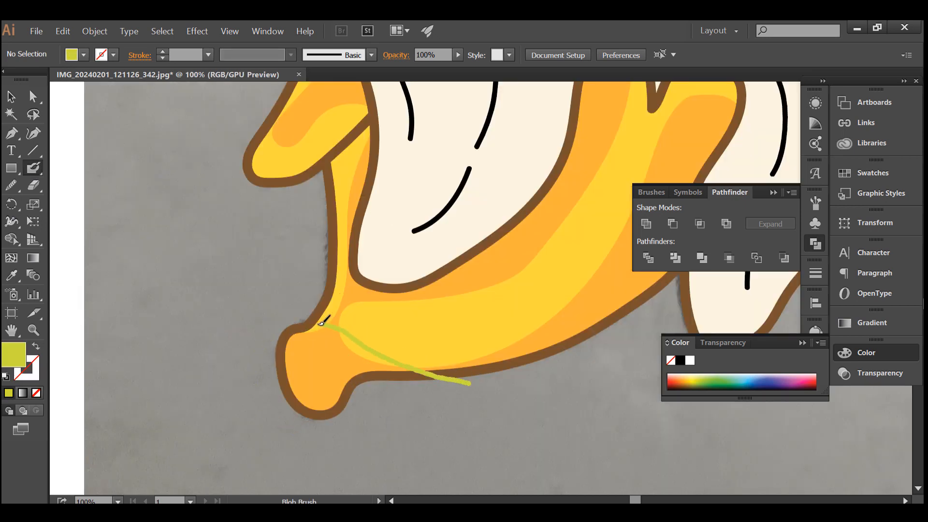
mouse_move(323, 321)
left_mouse_down()
mouse_move(284, 429)
mouse_move(451, 380)
mouse_move(470, 383)
left_mouse_up()
key("shift+x")
Release the green outline's compound path into a solid shape and trim it to the stem with Shape Builder.
key("v")
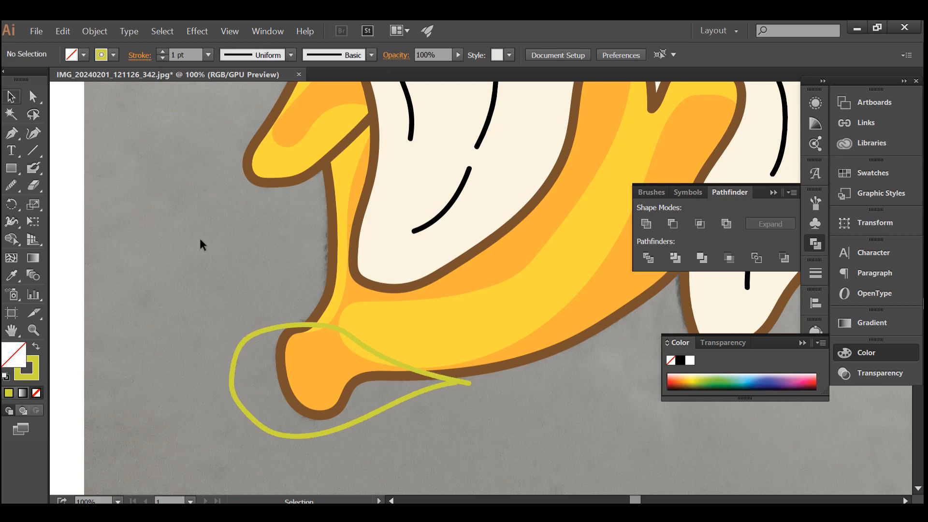
right_click(297, 327)
left_click(332, 225)
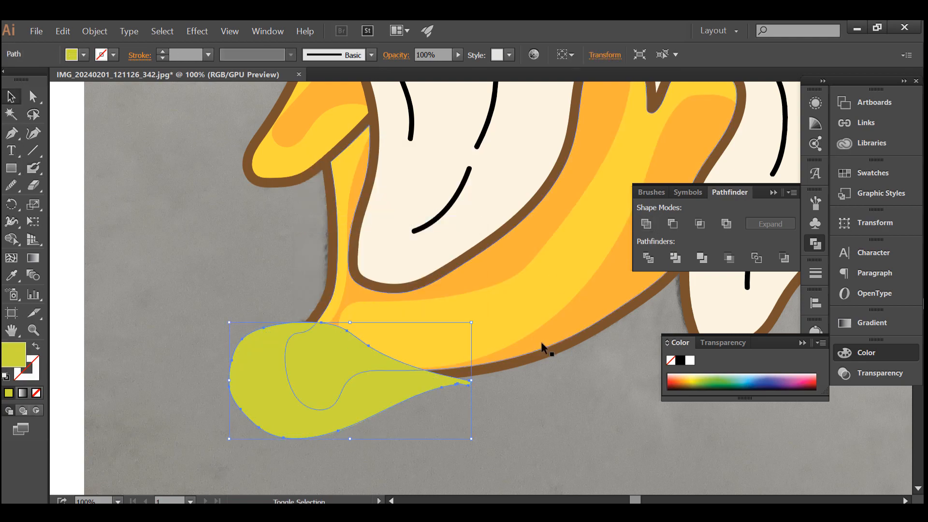
left_click(541, 348, "shift")
left_click(11, 240)
left_click(254, 363, "alt")
left_click(11, 98)
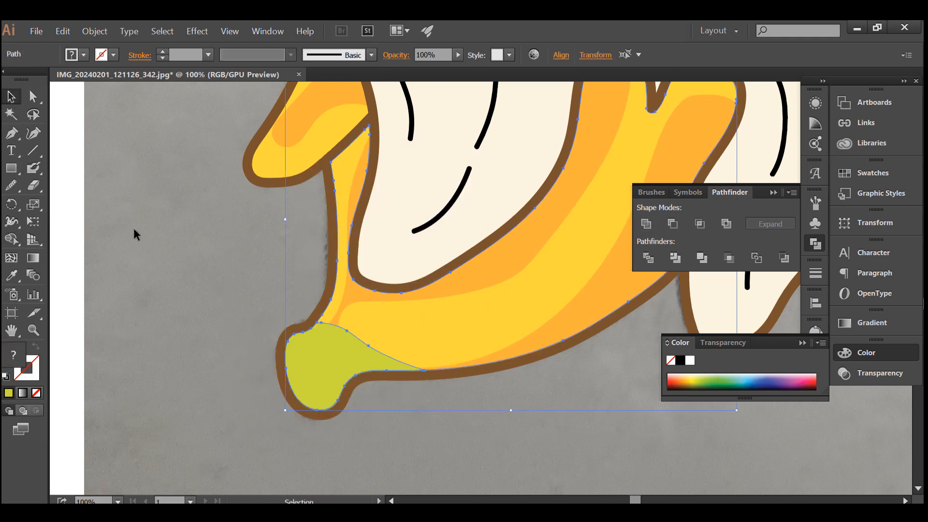
Bring the front peel's yellow highlight to the front of the stacking order and deselect it.
left_click(364, 330)
right_click(364, 329)
mouse_move(483, 273)
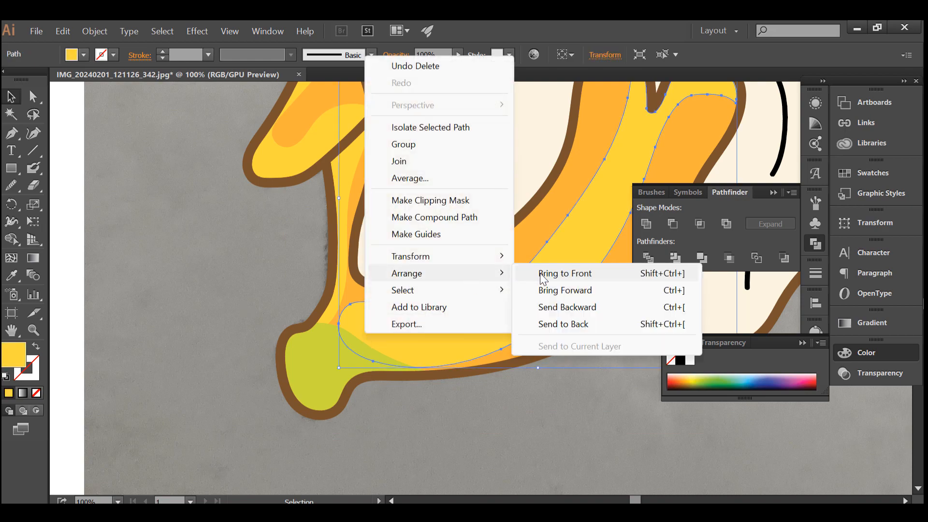
left_click(542, 273)
left_click(121, 312)
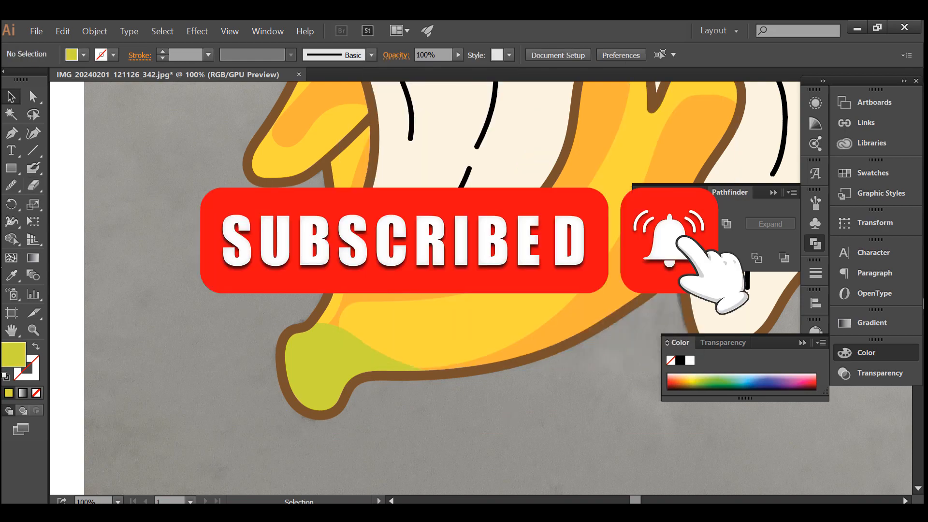
Set the fill to a darker olive green and paint a closed Blob Brush outline along the stem's outer edge.
left_click(33, 167)
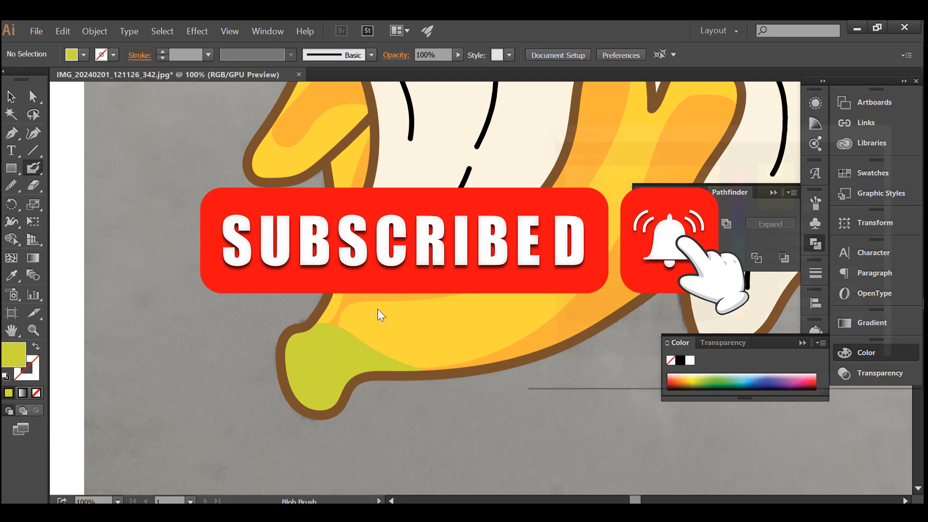
left_click(685, 193)
left_click(867, 165)
scroll(326, 375, "up", 2)
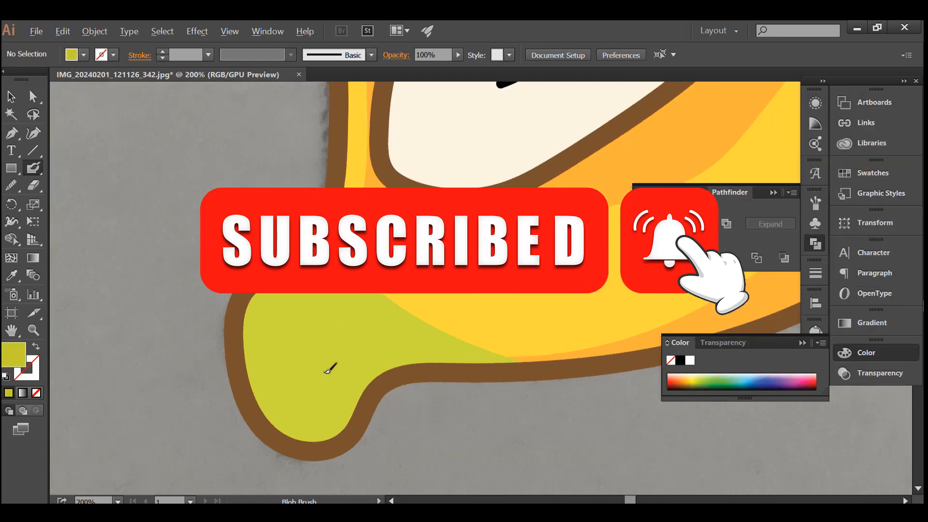
mouse_move(512, 362)
left_mouse_down()
mouse_move(428, 349)
mouse_move(363, 372)
mouse_move(325, 416)
mouse_move(283, 401)
mouse_move(294, 324)
mouse_move(270, 284)
mouse_move(202, 315)
mouse_move(258, 454)
mouse_move(338, 479)
mouse_move(479, 369)
mouse_move(513, 361)
left_mouse_up()
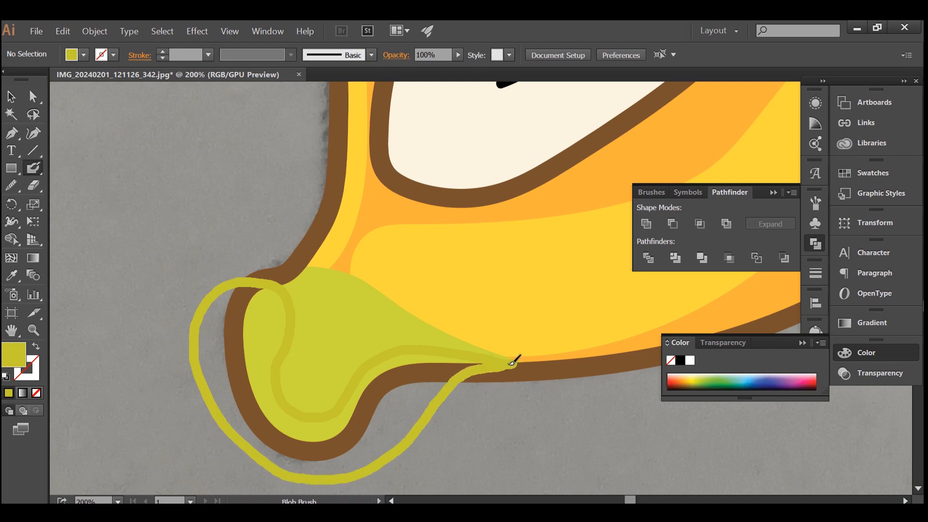
Release the olive outline's compound path, unite it into a solid shade and trim it to the stem with Shape Builder.
key("v")
right_click(264, 284)
left_click(333, 370)
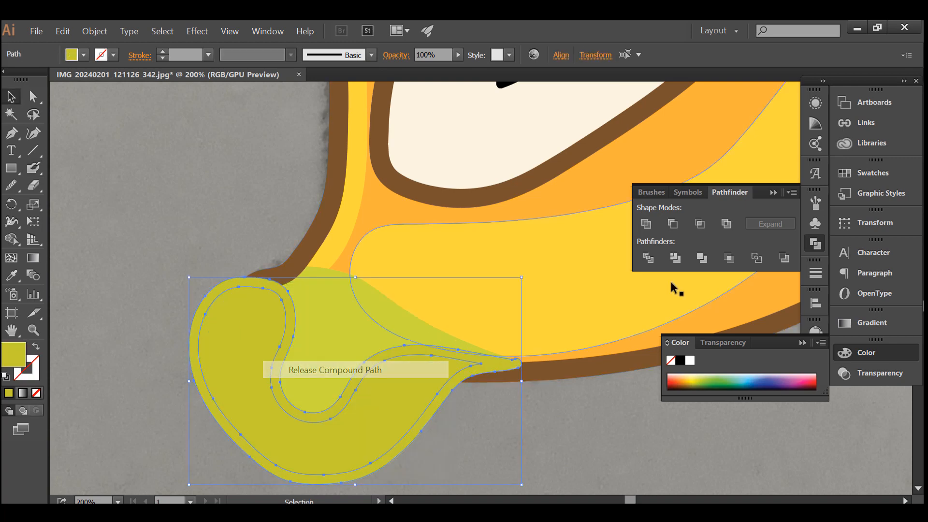
left_click(649, 223)
left_click(362, 312, "shift")
left_click(11, 240)
left_click(231, 353, "alt")
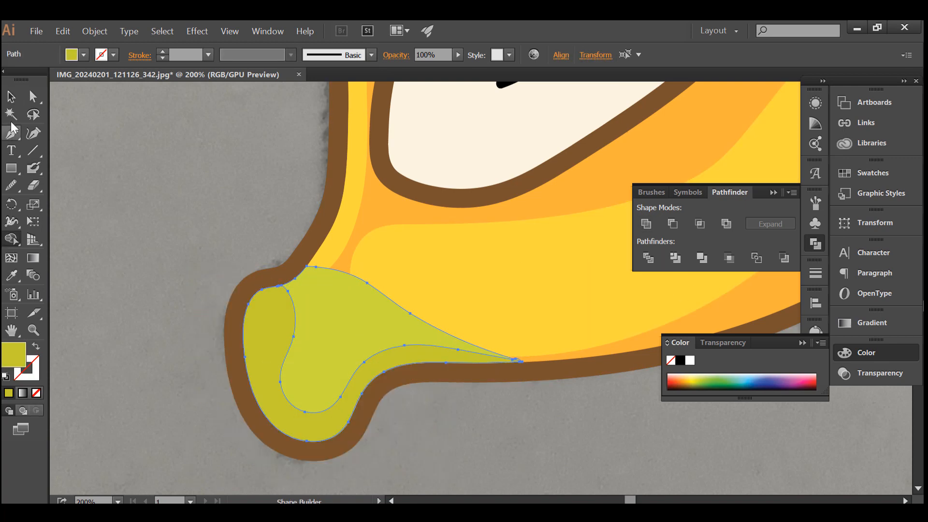
Deselect the stem shade and paint a short curved olive Blob Brush stroke on the upper part of the stem.
left_click(33, 167)
key("ctrl+shift+a")
left_click_drag(346, 288, 349, 293)
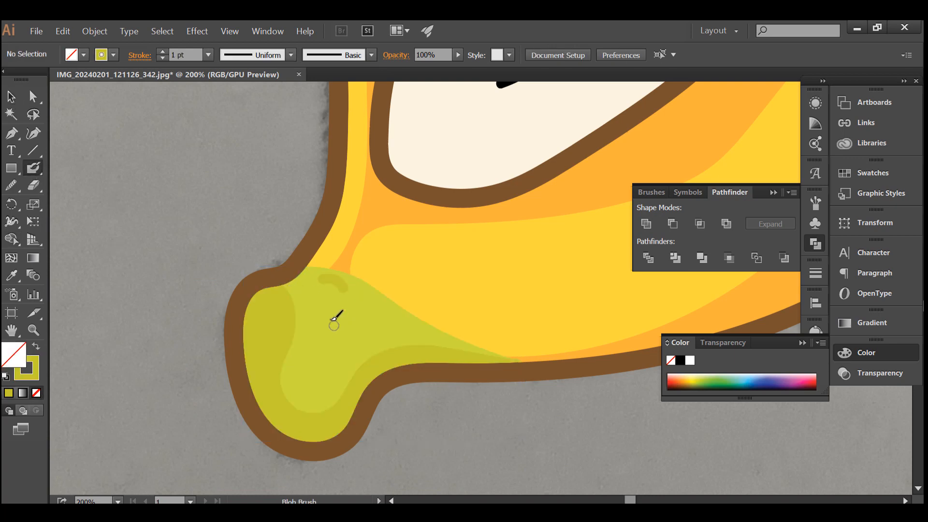
Select all black detail lines by matching fill, recolor them with the brown swatch and deselect them.
scroll(330, 322, "down", 3)
scroll(315, 280, "up", 1)
scroll(319, 278, "up", 1)
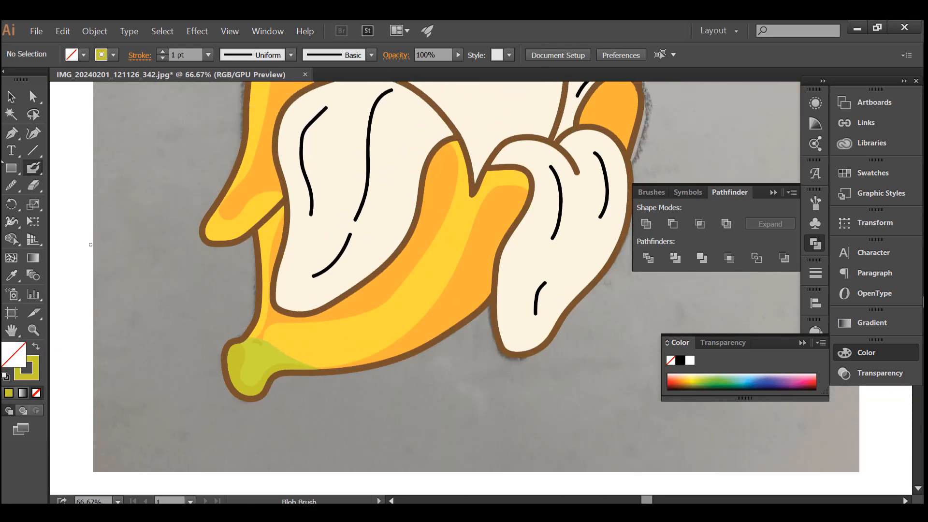
key("v")
scroll(351, 293, "down", 1)
left_click(340, 263)
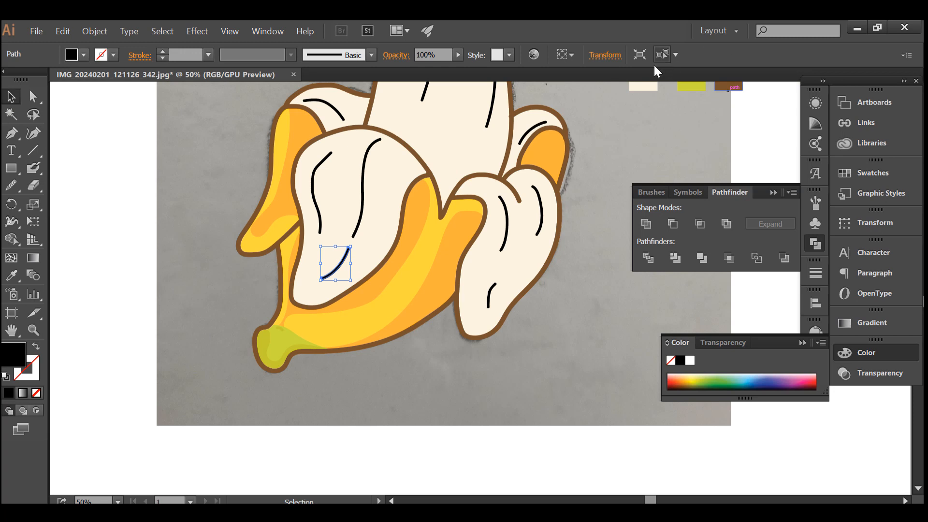
left_click(662, 54)
left_click(11, 275)
scroll(638, 180, "up", 3)
left_click(730, 160)
scroll(290, 238, "up", 1)
key("v")
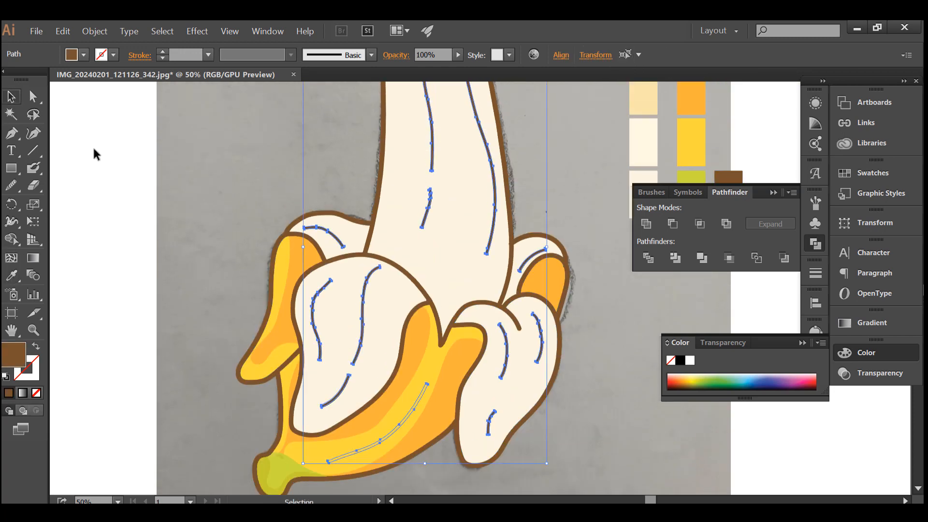
left_click(95, 155)
Sample the beige swatch and paint a closed Blob Brush outline around the right side of the peeled fruit.
left_click(11, 276)
scroll(393, 383, "up", 2)
left_click(635, 158)
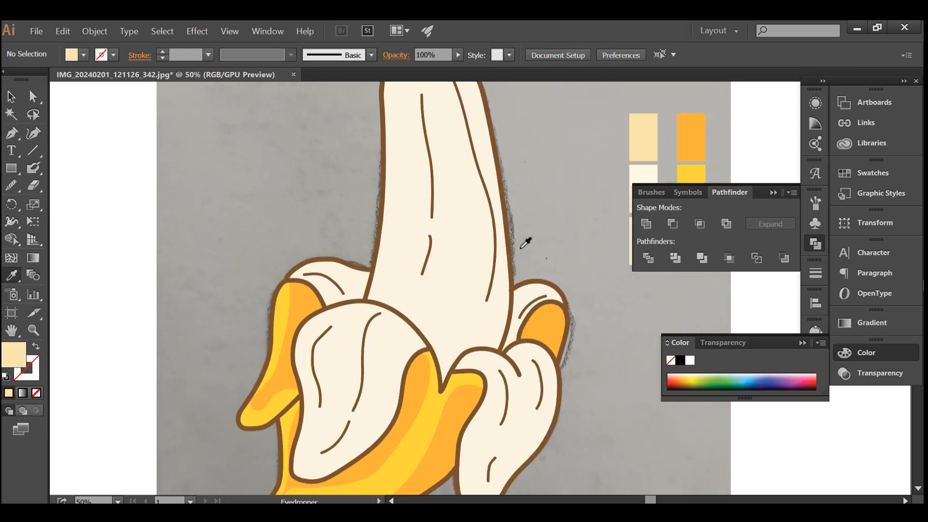
key("shift+b")
scroll(466, 377, "up", 2)
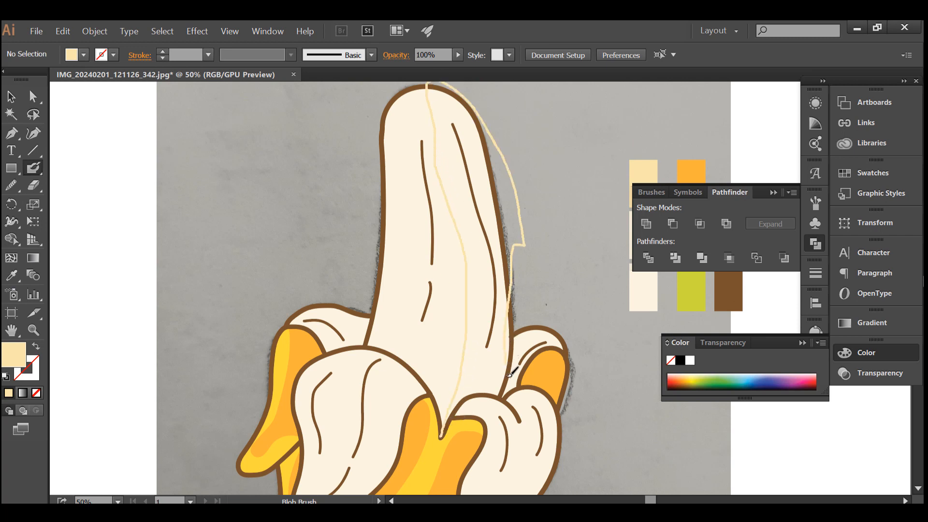
key("shift+x")
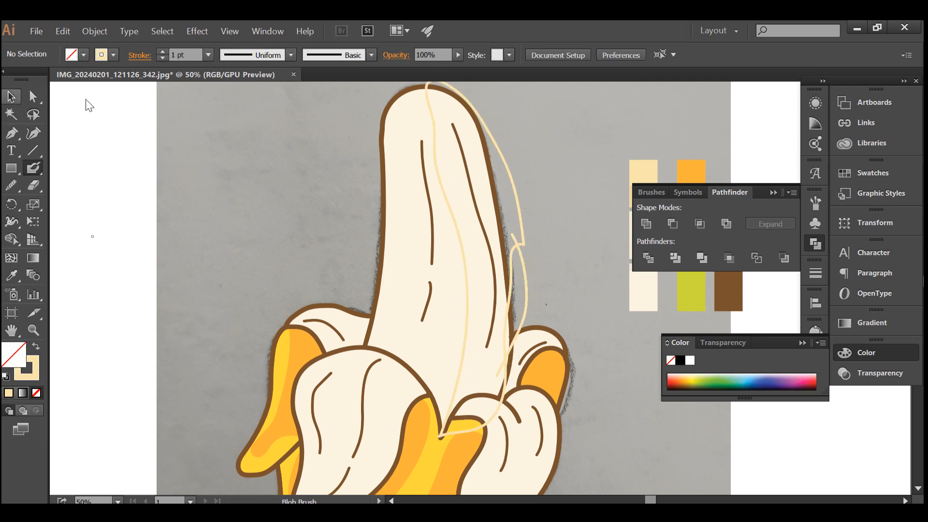
Release the beige outline's compound path, unite it into a solid shade and trim it to the fruit with Shape Builder.
left_click(12, 97)
left_click(499, 147)
right_click(501, 149)
left_click(573, 239)
left_click(646, 224)
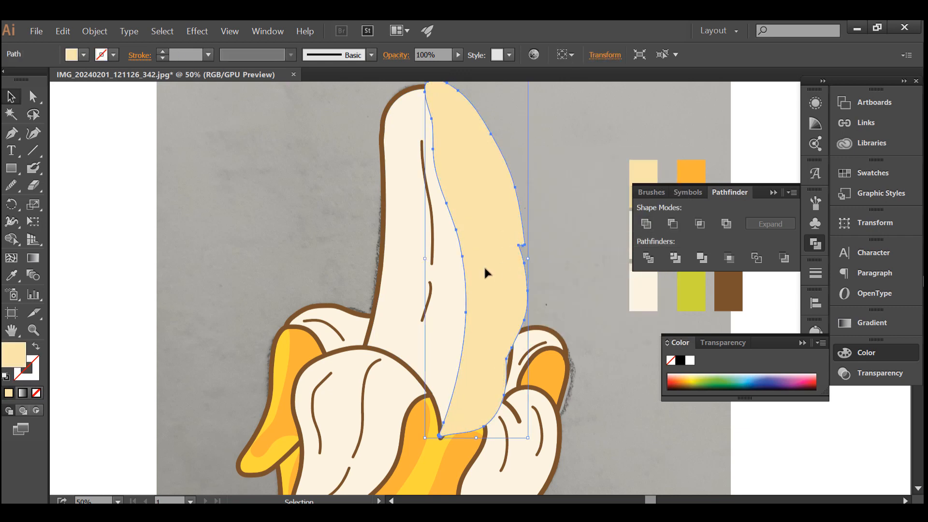
left_click(416, 268, "shift")
left_click(11, 239)
left_click(498, 197, "alt")
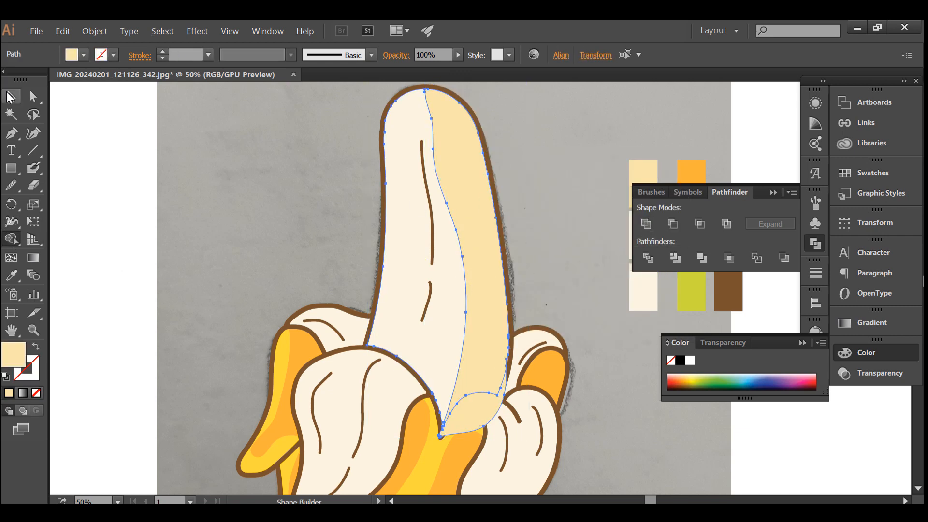
Remove the leftover beige area over the front peel with Shape Builder and deselect the fruit.
left_click(9, 95)
left_click(239, 210)
left_click(421, 345)
left_click(486, 395, "shift")
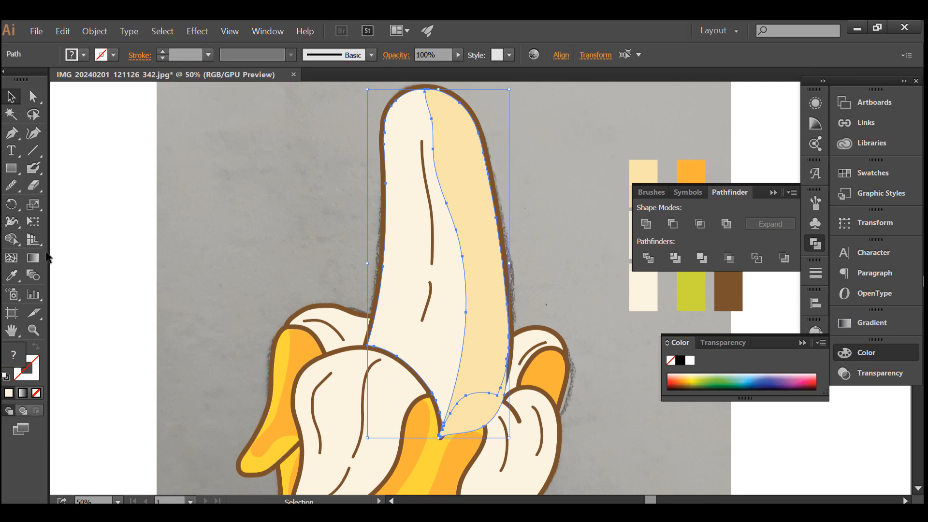
left_click(11, 239)
left_click(473, 410, "alt")
left_click(10, 98)
left_click(240, 207)
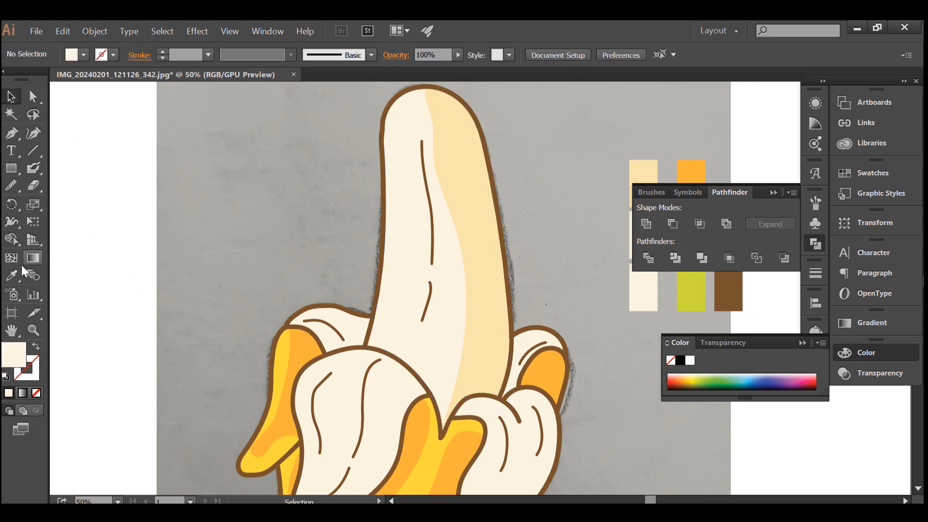
Sample the light cream swatch and paint a closed Blob Brush outline down the middle of the fruit, overlapping the beige shade.
left_click(12, 275)
scroll(166, 251, "down", 1)
scroll(428, 240, "up", 1)
left_click(505, 249)
left_click(33, 168)
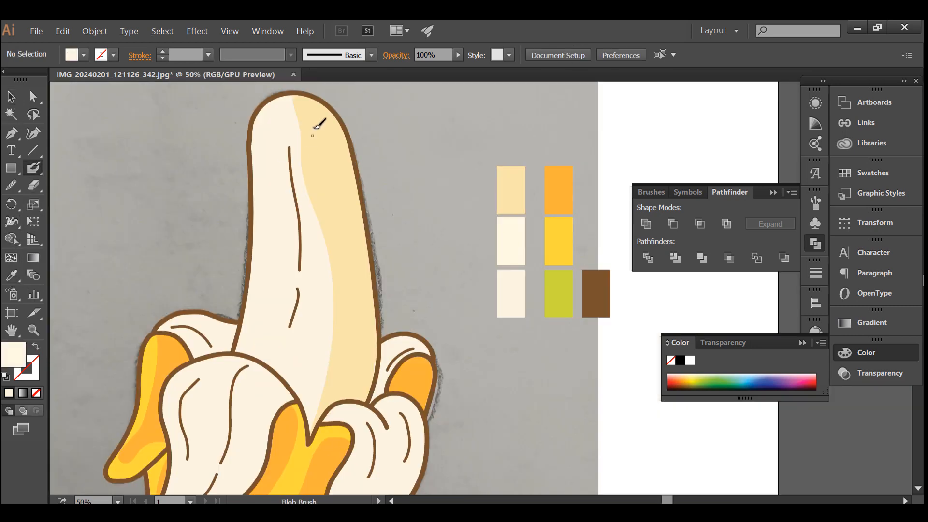
scroll(289, 102, "up", 1)
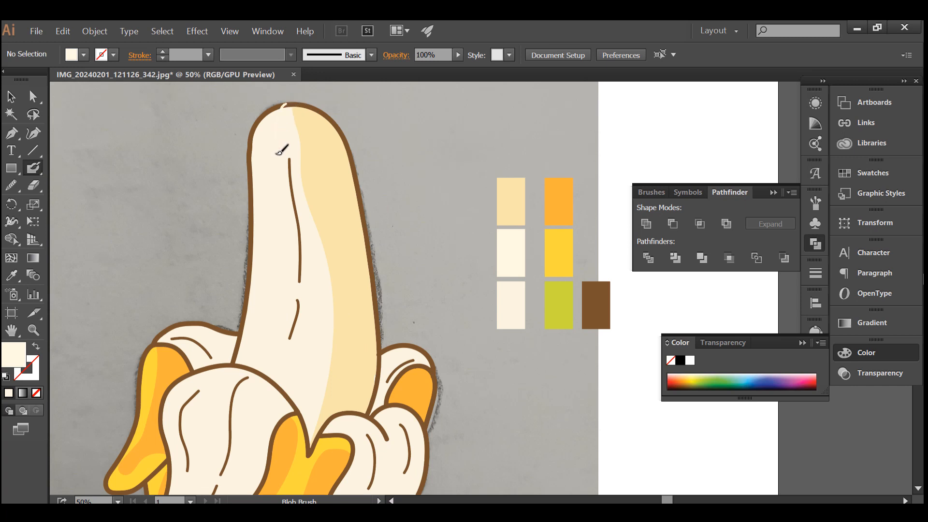
key("shift+x")
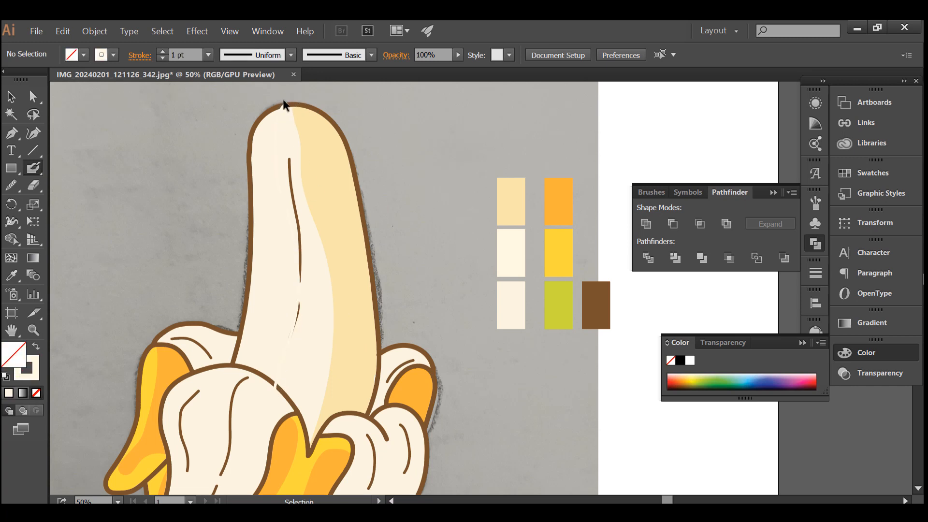
key("shift+x")
left_click_drag(285, 106, 292, 90)
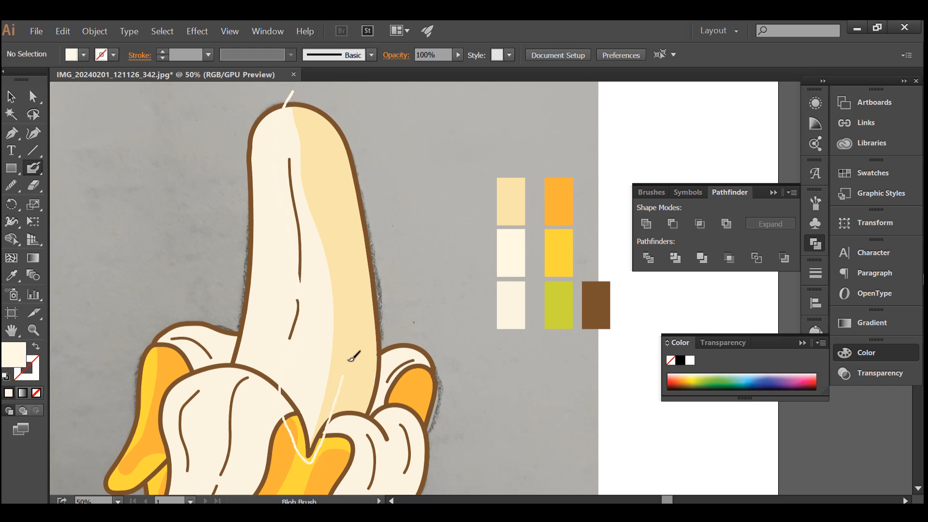
Release the cream outline's compound path into a solid shape and recolor it a slightly pinker cream.
left_click(11, 97)
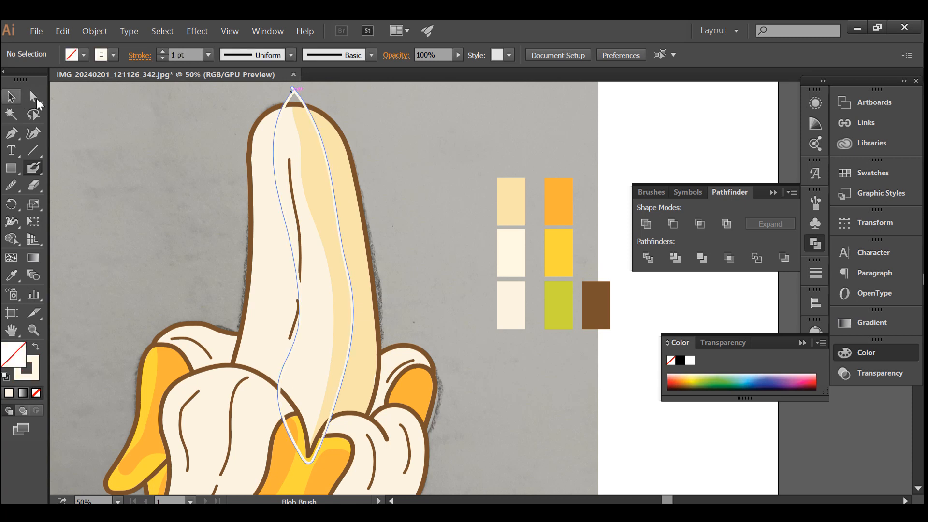
scroll(290, 120, "up", 2)
right_click(296, 120)
left_click(343, 210)
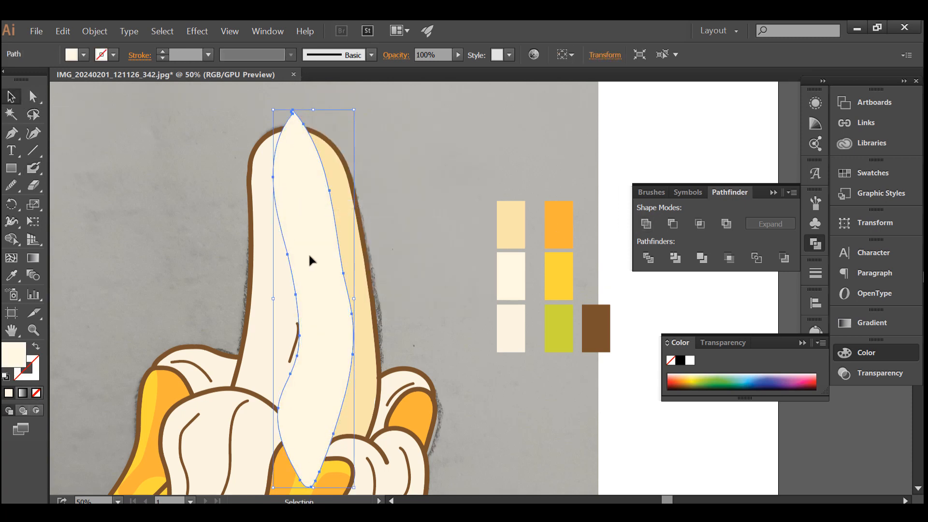
double_click(17, 355)
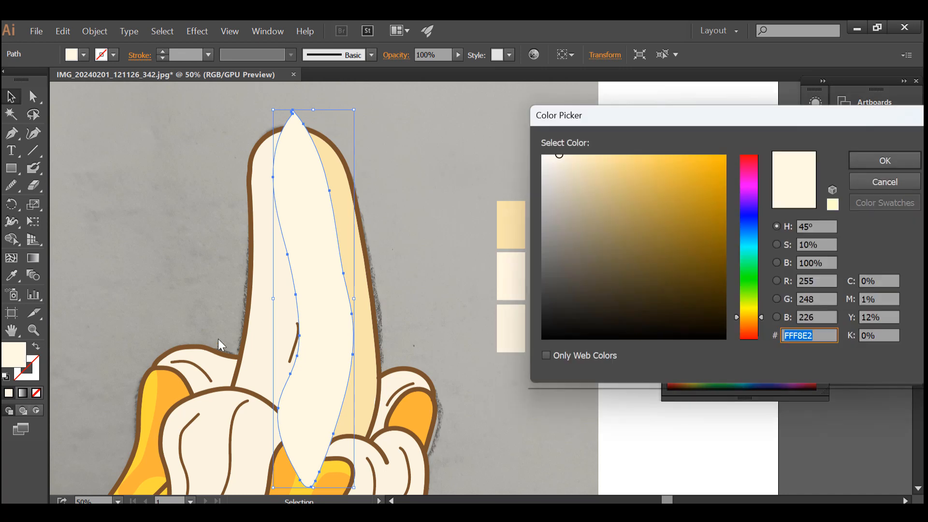
left_click(560, 159)
left_click(884, 161)
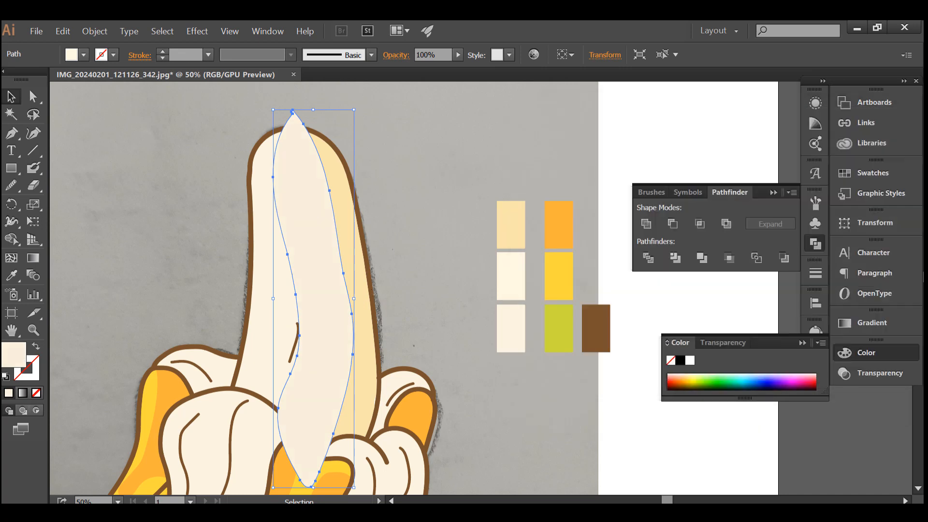
Trim the pinkish cream shape to the beige shade with Shape Builder and deselect it.
left_click(324, 244, "shift")
left_click(10, 240)
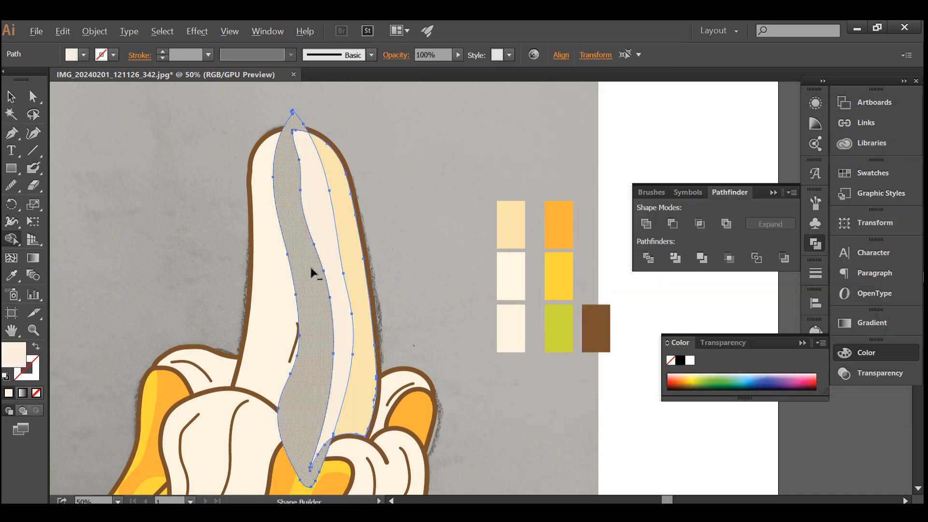
left_click(312, 272, "alt")
left_click(10, 100)
left_click(169, 169)
left_click(314, 227)
left_click(346, 236)
left_click(401, 219)
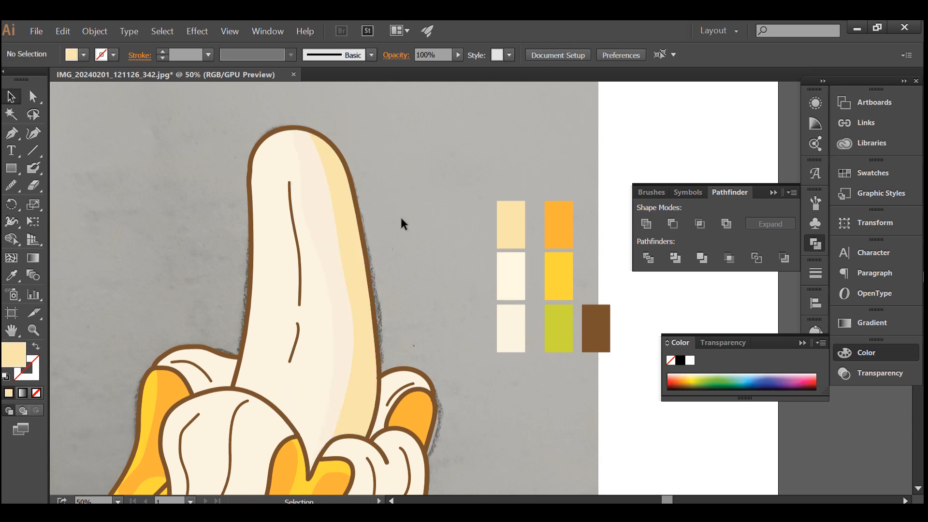
Sample the yellow swatch and paint a closed Blob Brush outline around the edge of the right back peel's orange area.
scroll(316, 198, "down", 1)
scroll(279, 269, "up", 1)
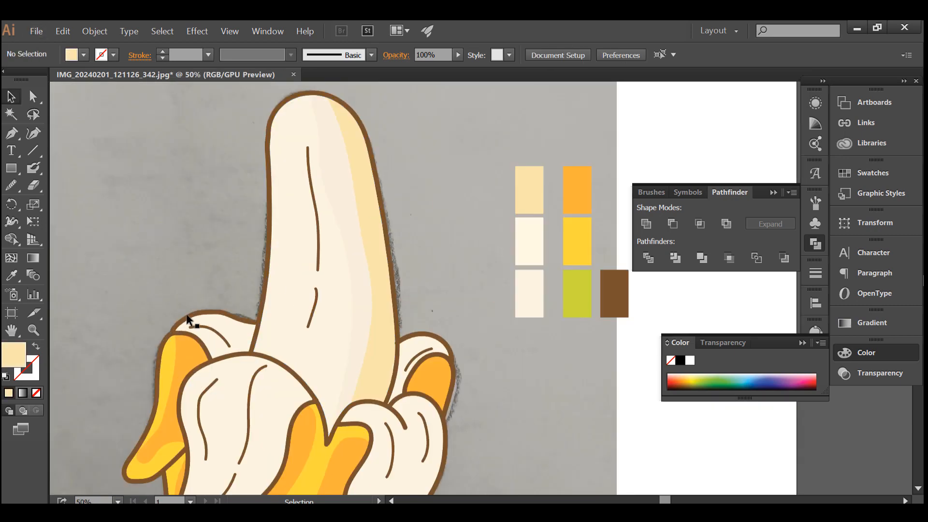
scroll(314, 300, "down", 1)
scroll(391, 348, "up", 1)
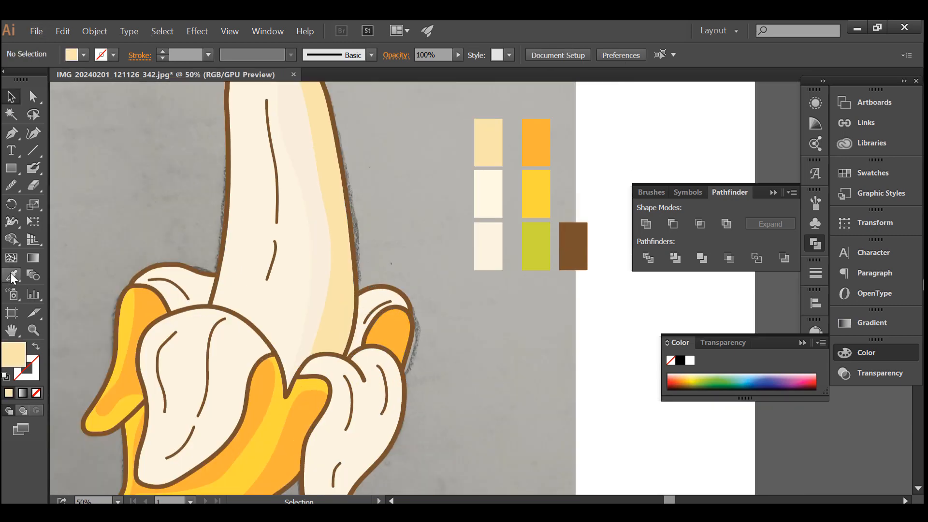
left_click(11, 275)
left_click(535, 202)
left_click(34, 168)
scroll(373, 328, "up", 3)
mouse_move(352, 386)
left_mouse_down()
mouse_move(398, 325)
mouse_move(456, 312)
mouse_move(474, 349)
mouse_move(467, 438)
mouse_move(511, 293)
mouse_move(434, 259)
mouse_move(374, 309)
mouse_move(350, 386)
left_mouse_up()
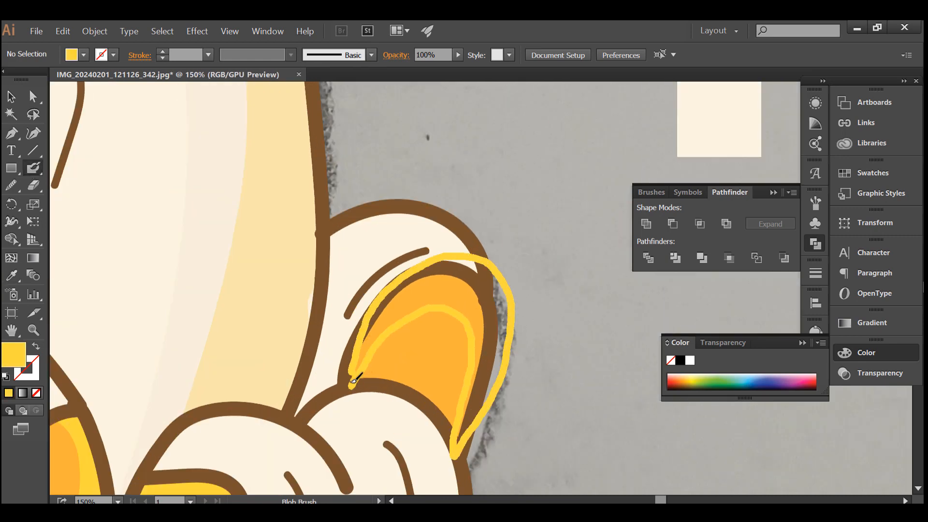
Release the yellow outline's compound path, unite it into a solid highlight and trim it to the orange peel with Shape Builder.
key("v")
left_click(454, 250)
right_click(454, 250)
left_click(512, 342)
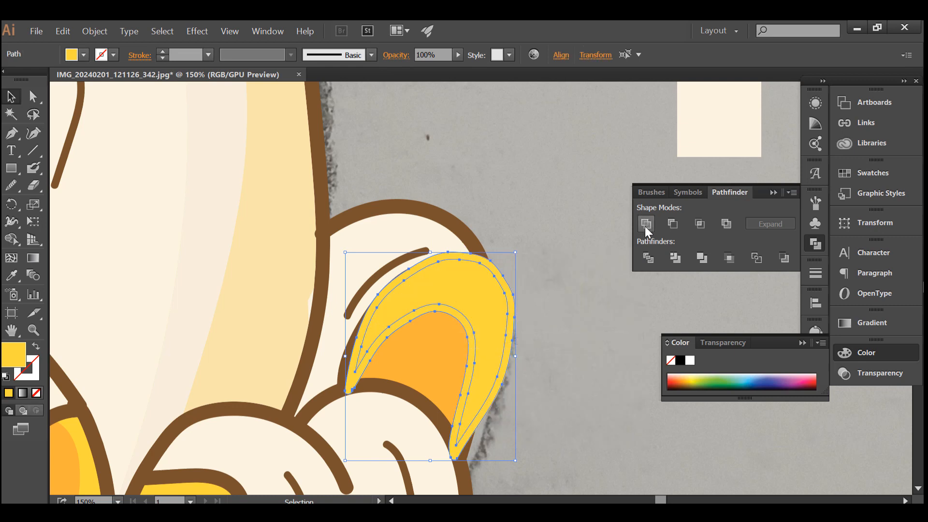
left_click(10, 239)
scroll(465, 265, "down", 2)
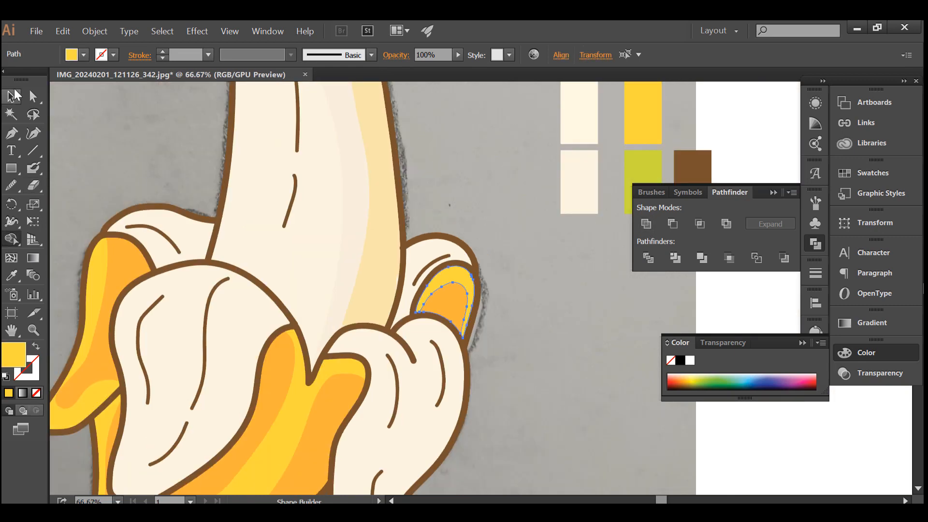
left_click(13, 97)
left_click(154, 150)
scroll(365, 224, "down", 2)
scroll(215, 280, "up", 1)
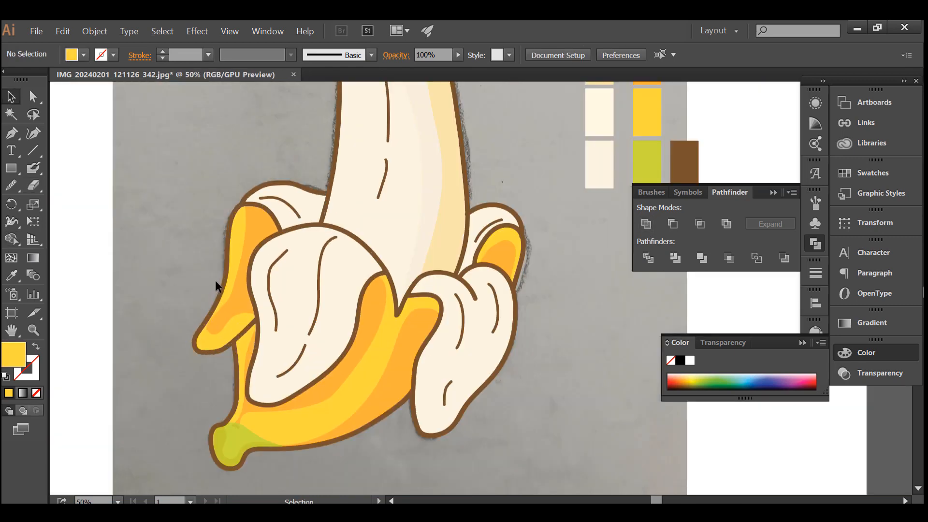
left_click(319, 284)
left_click(662, 54)
scroll(494, 184, "up", 1)
left_click(493, 183)
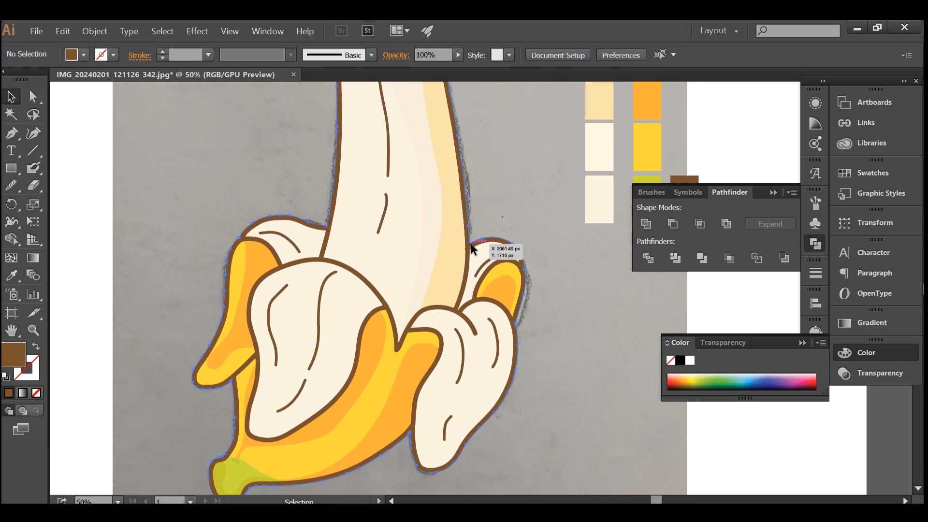
Select the banana's brown main outline and lock it.
left_click(470, 244)
left_click(94, 31)
mouse_move(167, 117)
left_click(346, 116)
Select all brown detail lines by matching fill and bring them to the front of the stacking order.
scroll(361, 147, "down", 1)
scroll(362, 151, "up", 1)
left_click(375, 145)
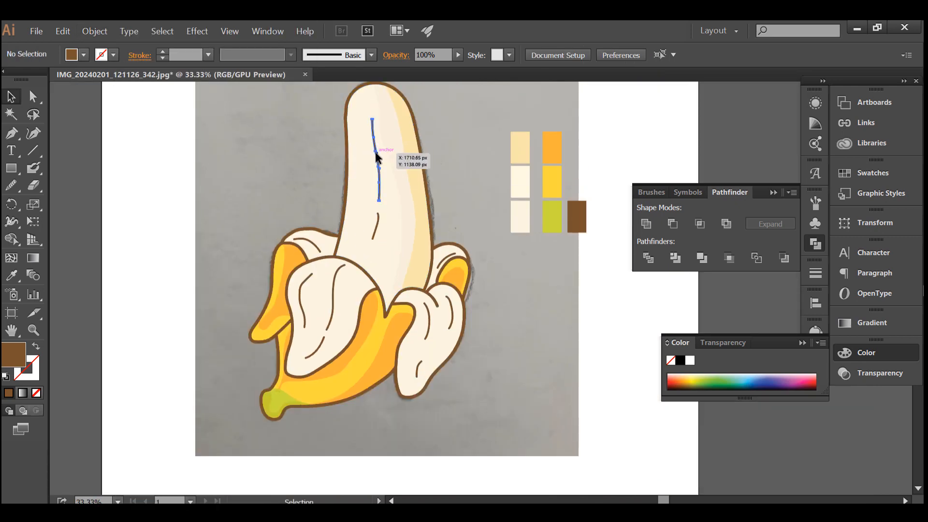
left_click(625, 54)
right_click(360, 238)
mouse_move(444, 441)
left_click(517, 415)
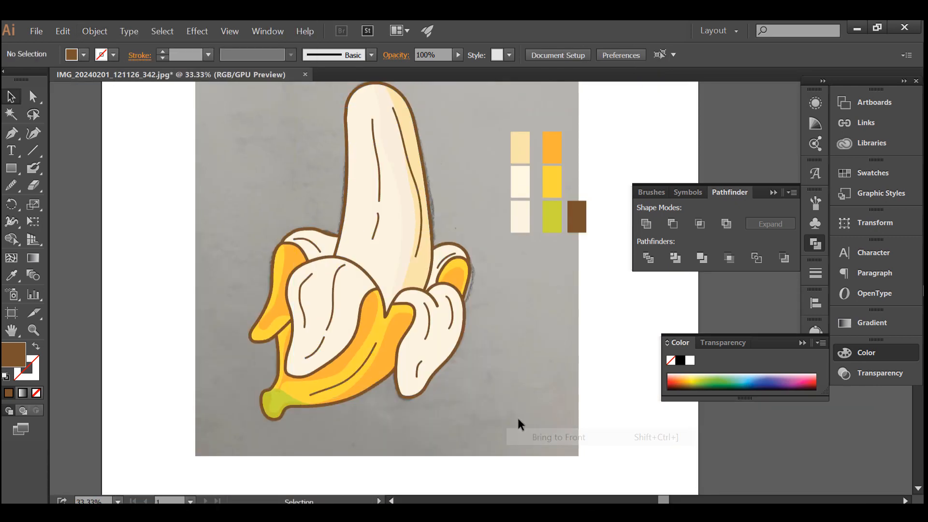
Sample the fruit's pale pinkish shading color and paint a closed Blob Brush outline over the left back peel's upper area.
scroll(499, 374, "up", 2)
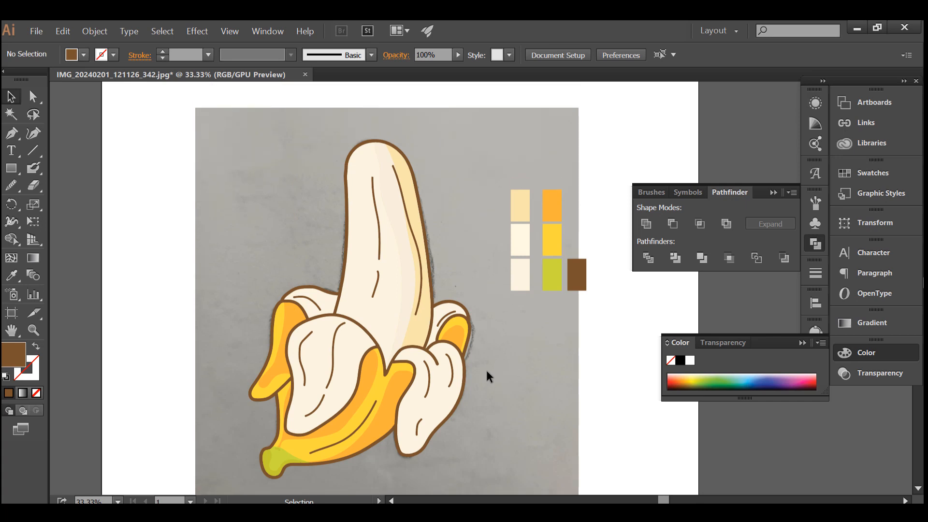
left_click(12, 276)
left_click(407, 267)
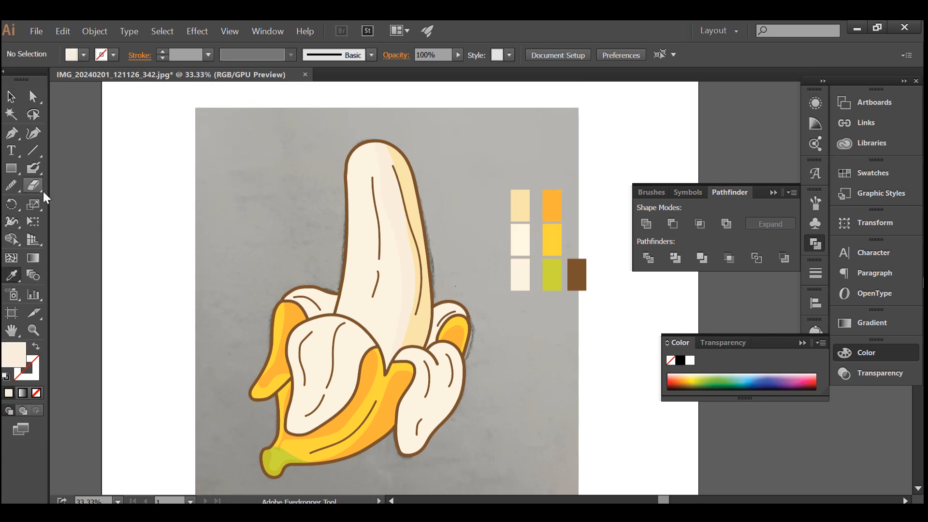
left_click(33, 169)
scroll(315, 300, "up", 4)
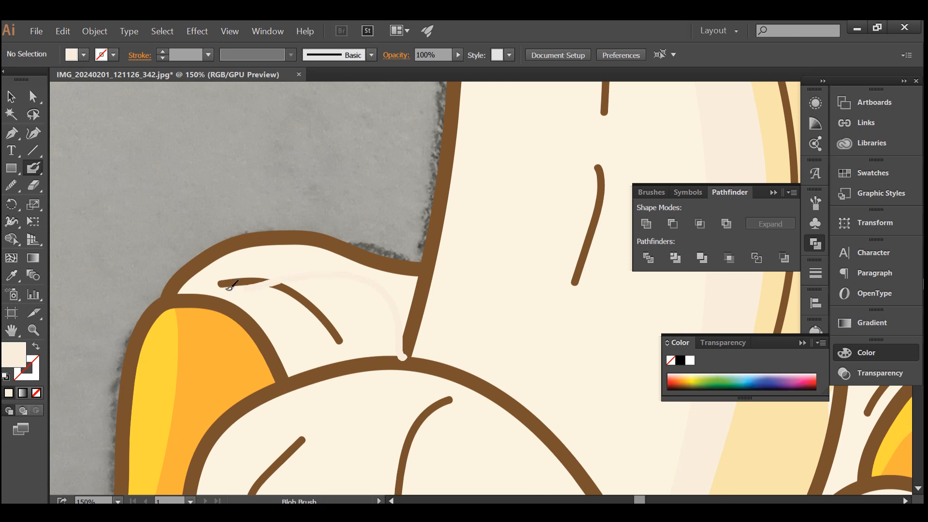
mouse_move(223, 248)
left_mouse_down()
mouse_move(282, 239)
mouse_move(337, 246)
mouse_move(401, 275)
mouse_move(419, 297)
mouse_move(403, 360)
left_mouse_up()
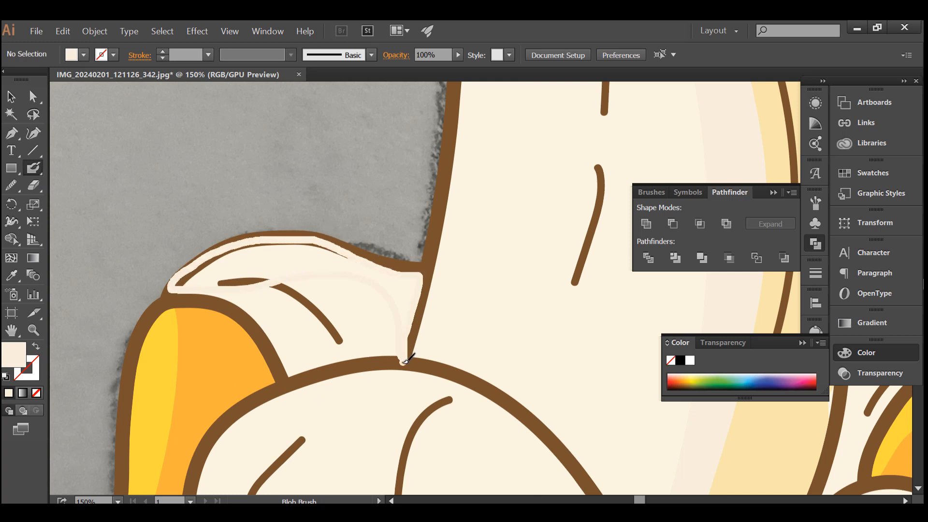
Release the left back peel outline's compound path, unite it into a solid shape and trim it to the peel with Shape Builder.
key("v")
left_click(270, 278)
right_click(273, 279)
key("Escape")
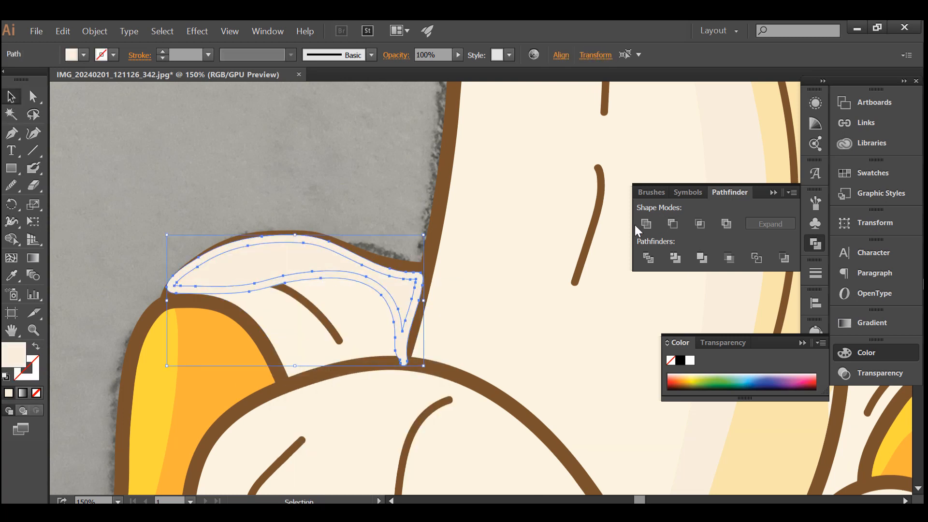
left_click(644, 225)
left_click(366, 309, "shift")
left_click(11, 238)
left_click(215, 251, "alt")
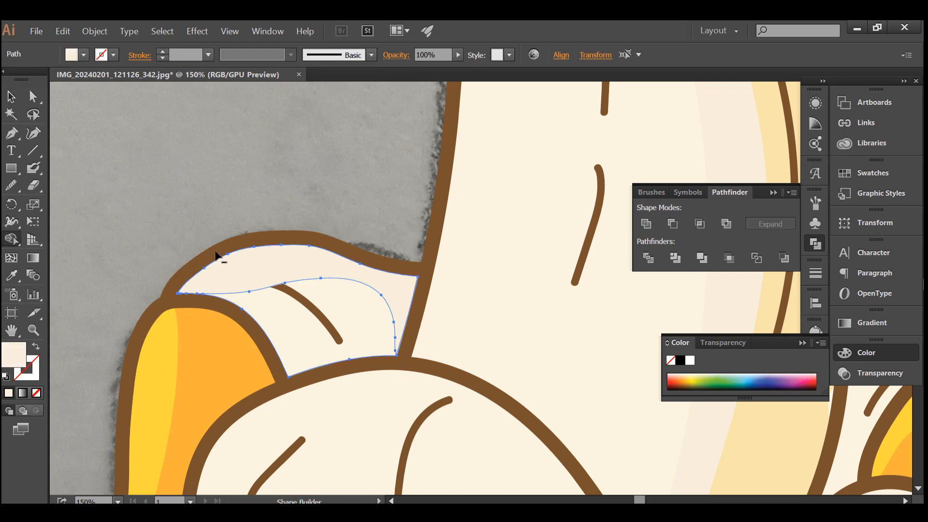
Recolor the left back peel's shading with the light yellow sampled from the fruit's shadow, and deselect it.
scroll(170, 233, "down", 1)
scroll(210, 189, "down", 1)
left_click(11, 274)
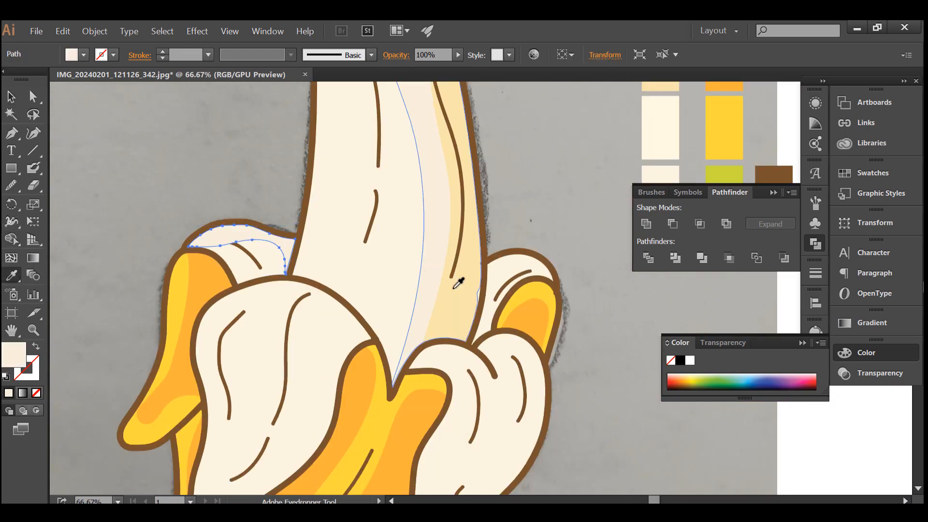
left_click(456, 273)
left_click(11, 97)
key("ctrl+shift+a")
key("ctrl+minus")
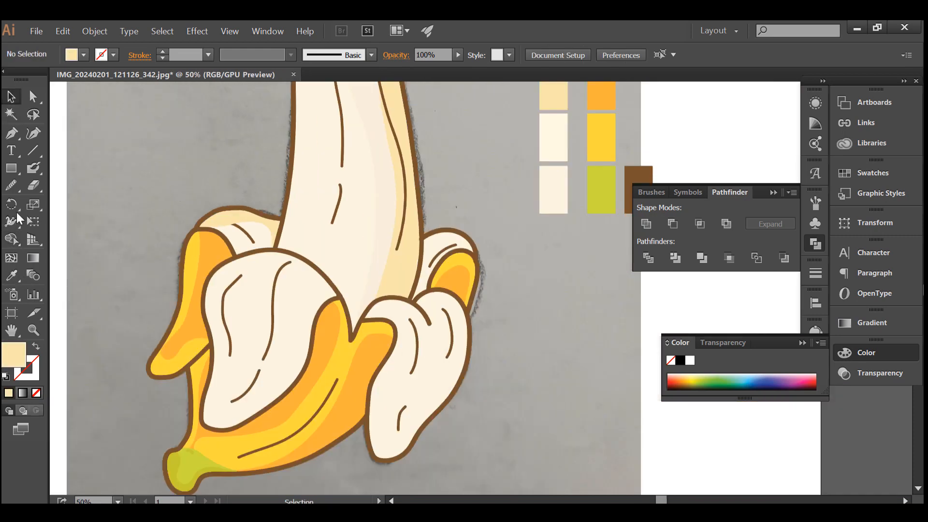
Paint closed light yellow Blob Brush outlines over the large front peel's inner side and the right front peel's left edge.
left_click(33, 167)
scroll(328, 313, "up", 1)
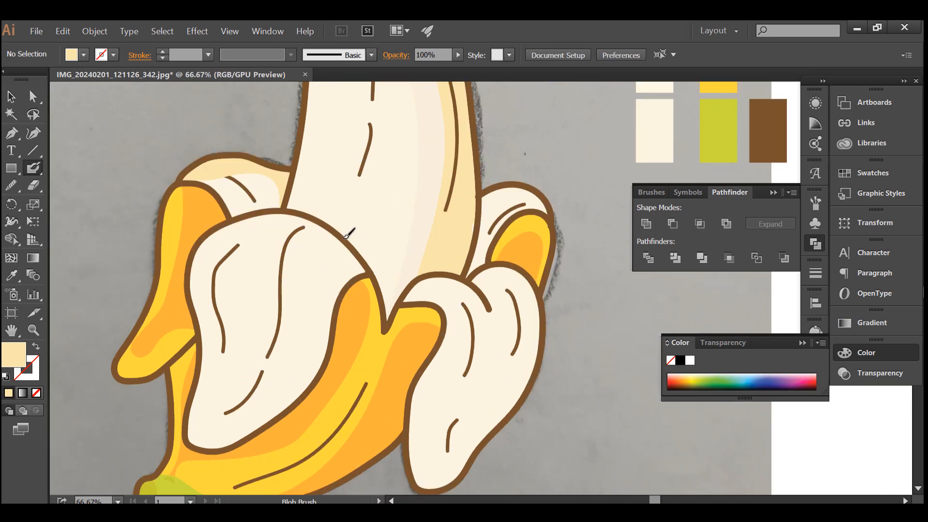
mouse_move(344, 237)
left_mouse_down()
mouse_move(266, 285)
mouse_move(251, 379)
left_mouse_up()
mouse_move(239, 455)
left_mouse_down()
mouse_move(323, 413)
mouse_move(356, 331)
left_mouse_up()
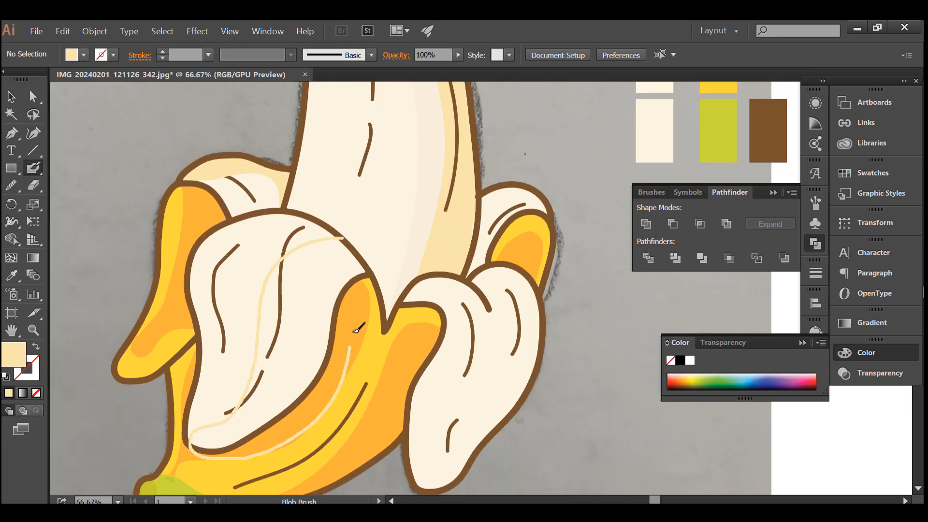
key("shift+x")
scroll(444, 276, "down", 3)
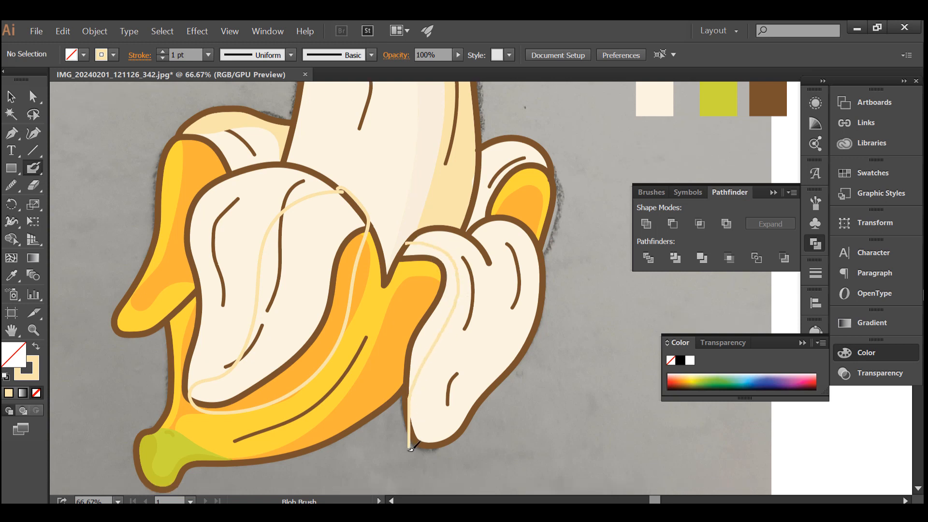
mouse_move(410, 448)
left_mouse_down()
mouse_move(393, 341)
mouse_move(414, 246)
left_mouse_up()
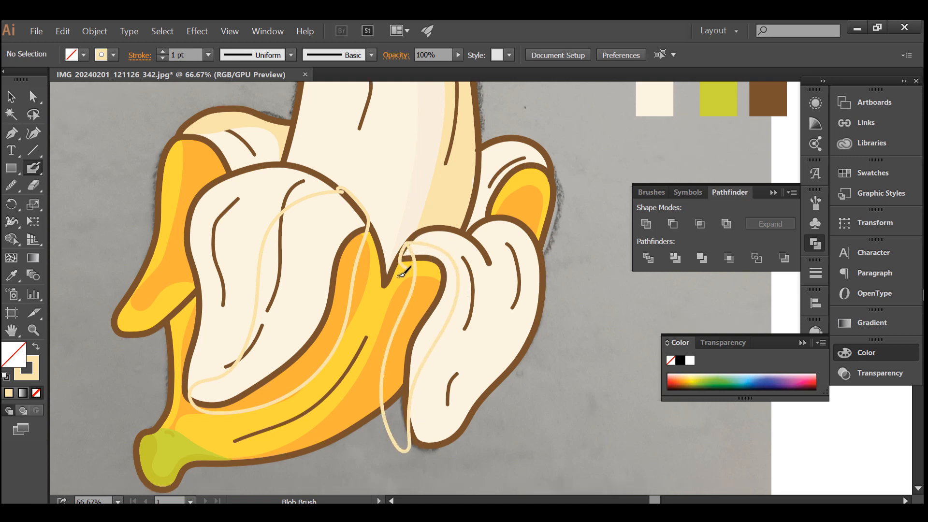
Release the large front peel outline's compound path, unite it into a solid shadow and trim it to the cream peel with Shape Builder.
key("v")
left_click(326, 187)
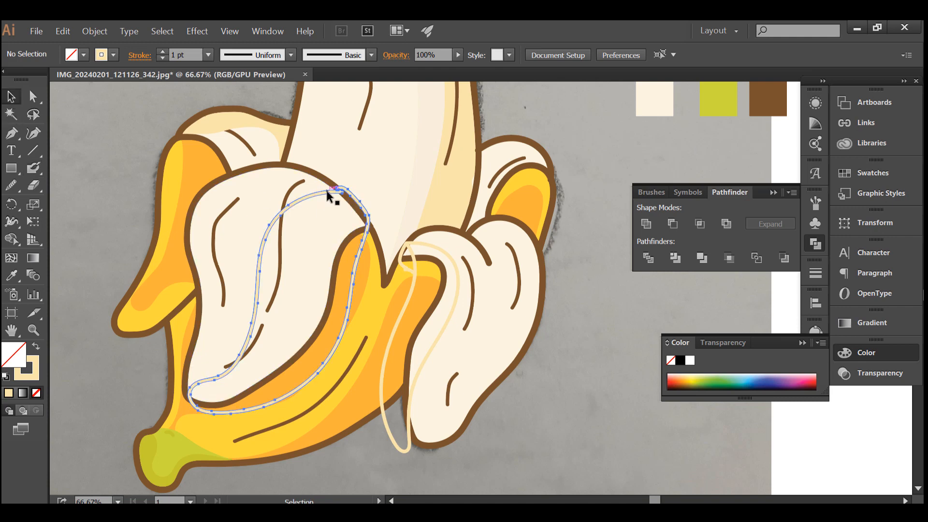
right_click(326, 188)
left_click(377, 277)
left_click(645, 224)
left_click(239, 236, "shift")
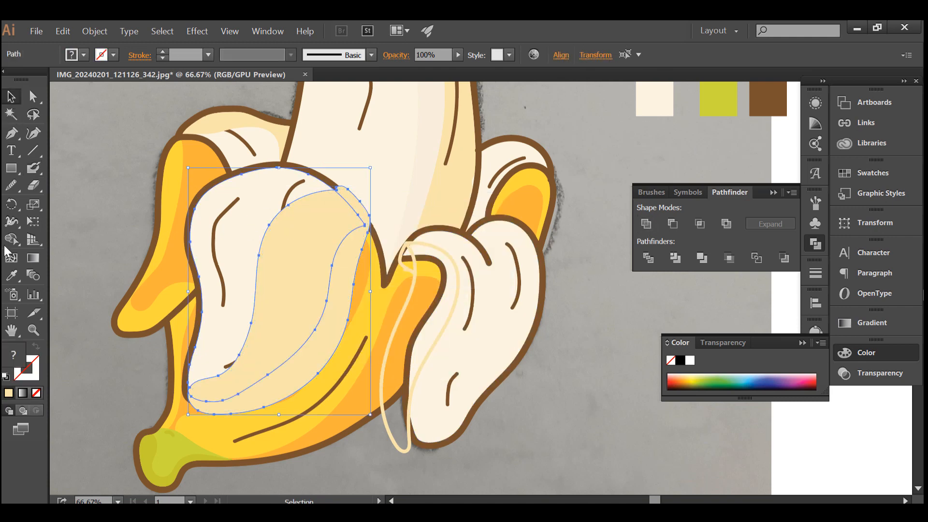
left_click(11, 243)
left_click(291, 377, "alt")
Release the right front peel outline's compound path, unite it into a solid shadow and trim it to that peel with Shape Builder.
left_click(11, 97)
left_click(453, 304)
right_click(454, 303)
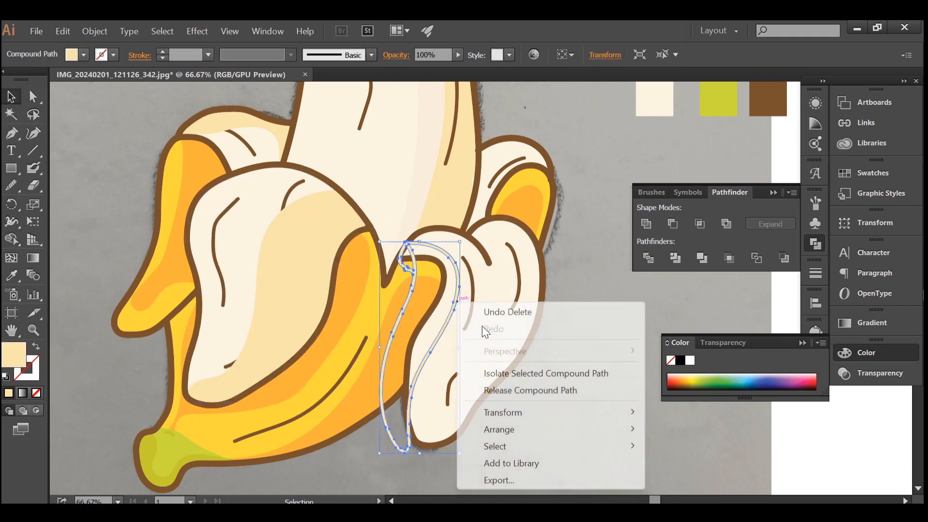
left_click(512, 390)
left_click(596, 271)
left_click(431, 274)
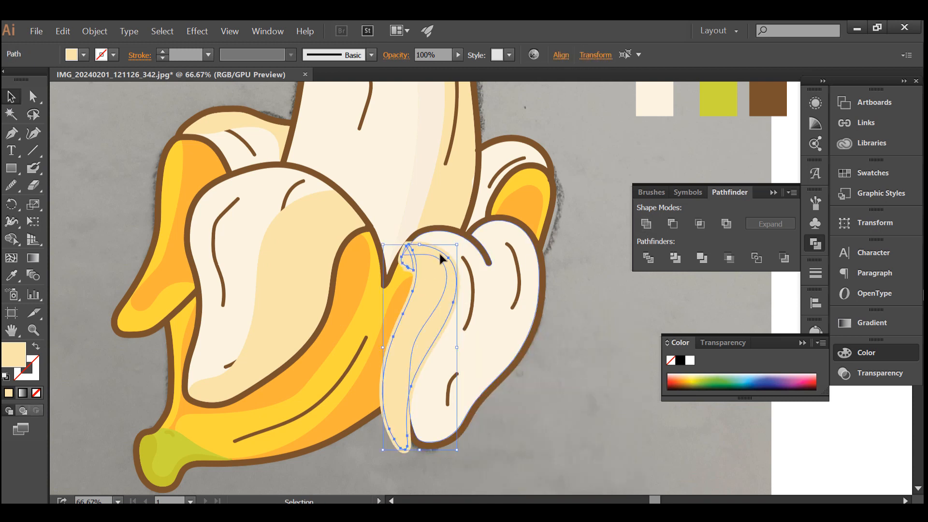
left_click(648, 226)
left_click(496, 295, "shift")
left_click(11, 241)
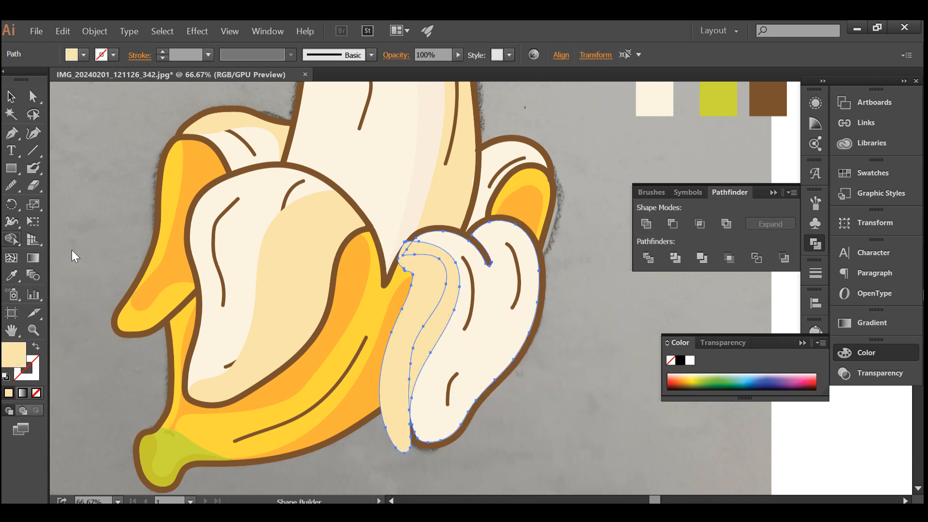
left_click(407, 302, "alt")
left_click(11, 97)
left_click(64, 146)
scroll(365, 268, "down", 1)
scroll(365, 268, "up", 1)
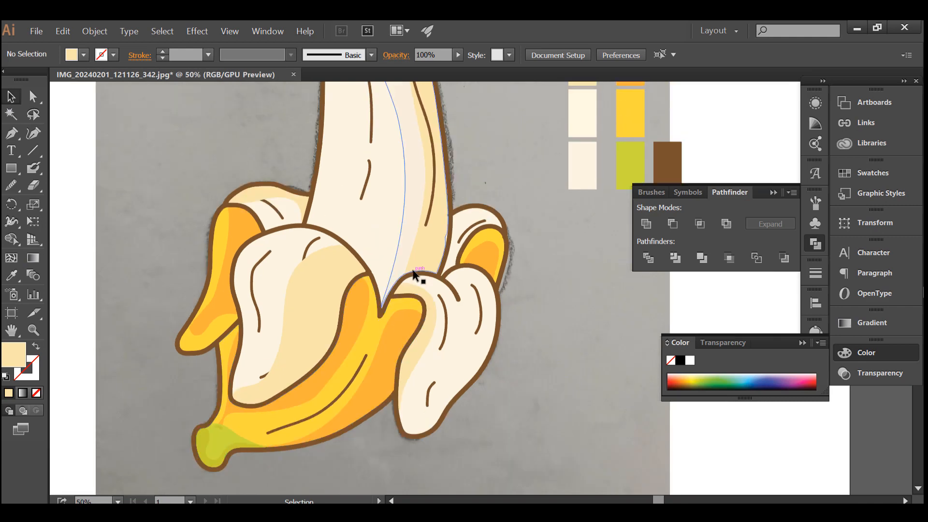
Sample the pale pinkish shade and paint closed Blob Brush outlines on the large front peel's fold and the right front peel's outer side.
left_click(11, 274)
scroll(401, 222, "up", 1)
left_click(405, 217)
key("shift+b")
scroll(351, 312, "up", 1)
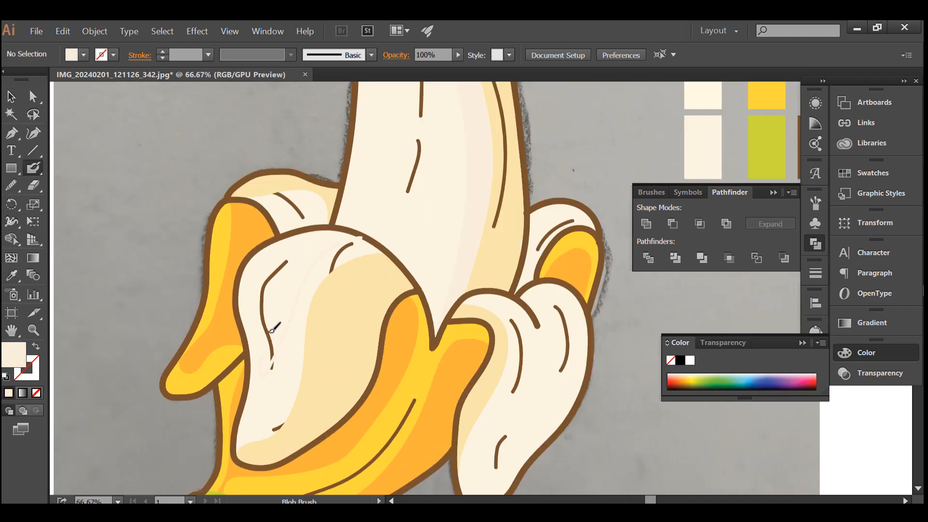
scroll(367, 234, "down", 3)
key("shift+x")
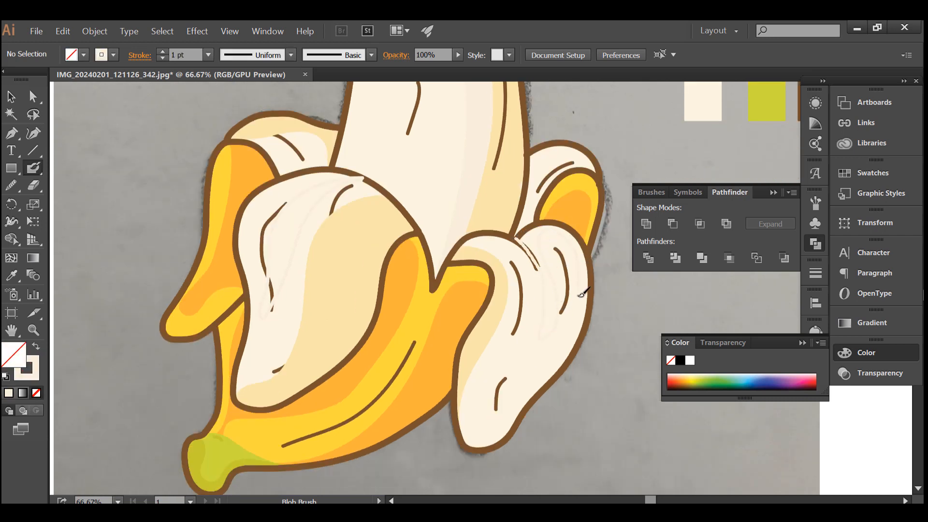
mouse_move(490, 453)
left_mouse_down()
mouse_move(570, 401)
mouse_move(622, 299)
mouse_move(584, 219)
mouse_move(514, 216)
mouse_move(513, 236)
left_mouse_up()
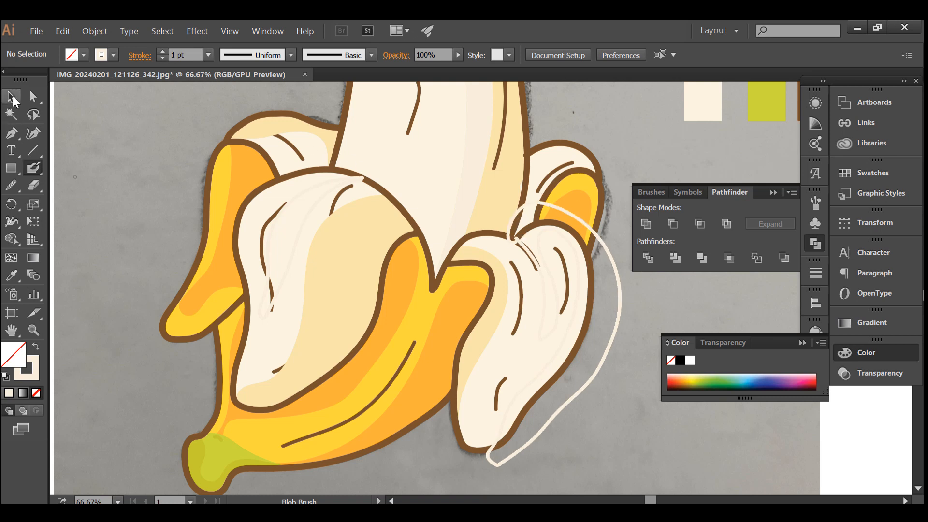
Release the pale outlines' compound paths and trim the outer shading to the right front peel with Shape Builder.
left_click(12, 97)
left_click(349, 181)
left_click(569, 210, "shift")
right_click(614, 298)
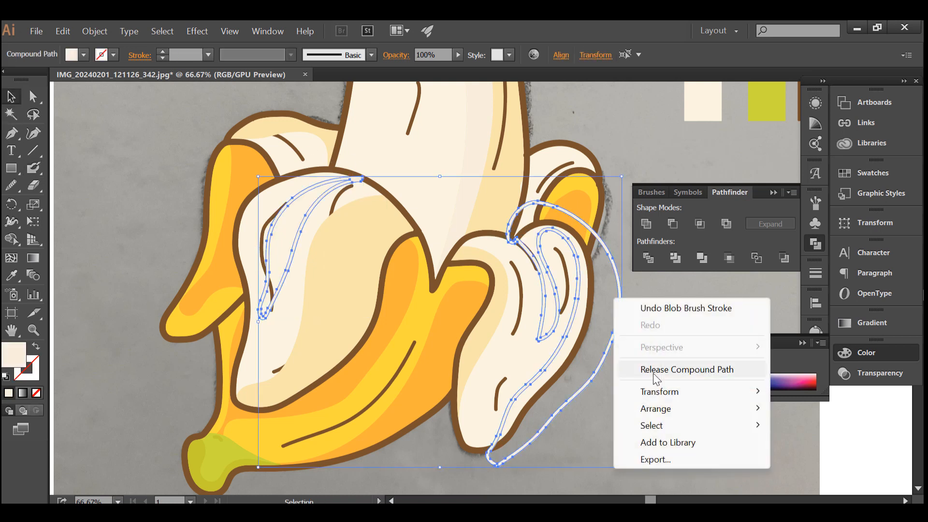
left_click(655, 372)
key("shift+m")
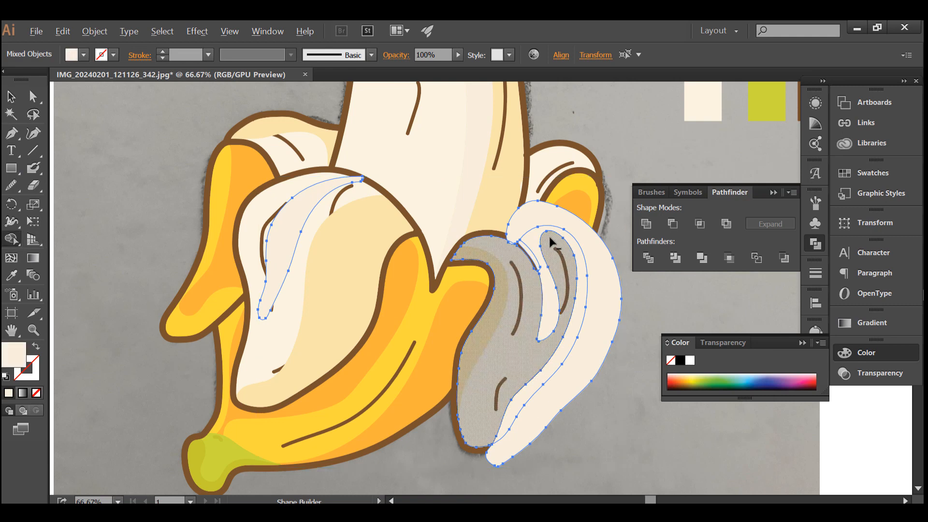
left_click(561, 218, "alt")
left_click(12, 98)
key("ctrl+shift+a")
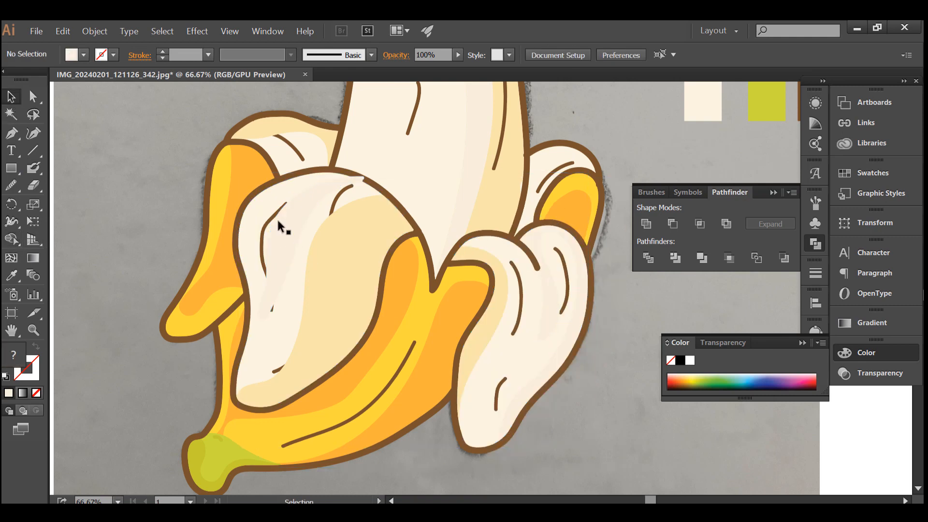
Trim the pale fold shading to the large front peel's edge with Shape Builder and deselect it.
left_click(286, 230)
left_click(308, 243, "shift")
left_click(12, 240)
left_click(361, 179, "alt")
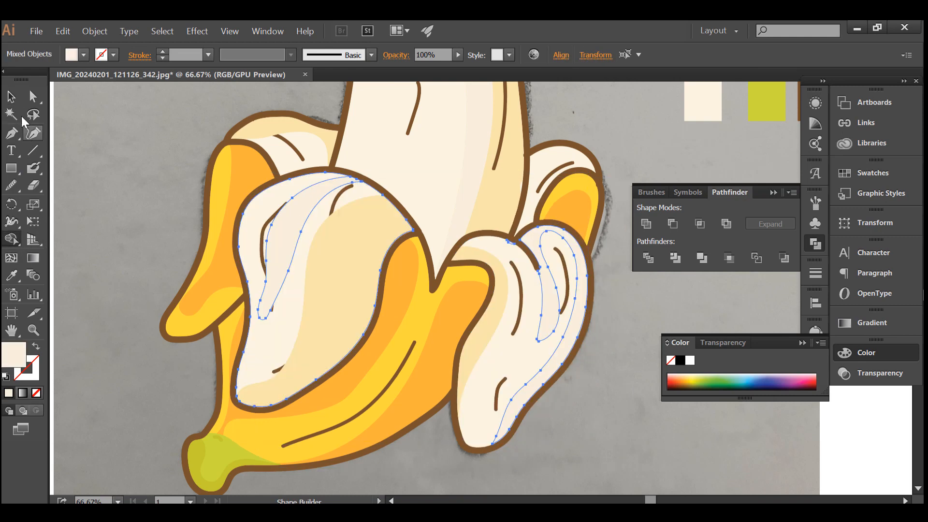
left_click(12, 98)
left_click(176, 187)
Select every brown detail line by matching fill and bring them all to the front.
scroll(176, 187, "down", 1)
left_click(256, 173)
left_click(663, 55)
right_click(530, 247)
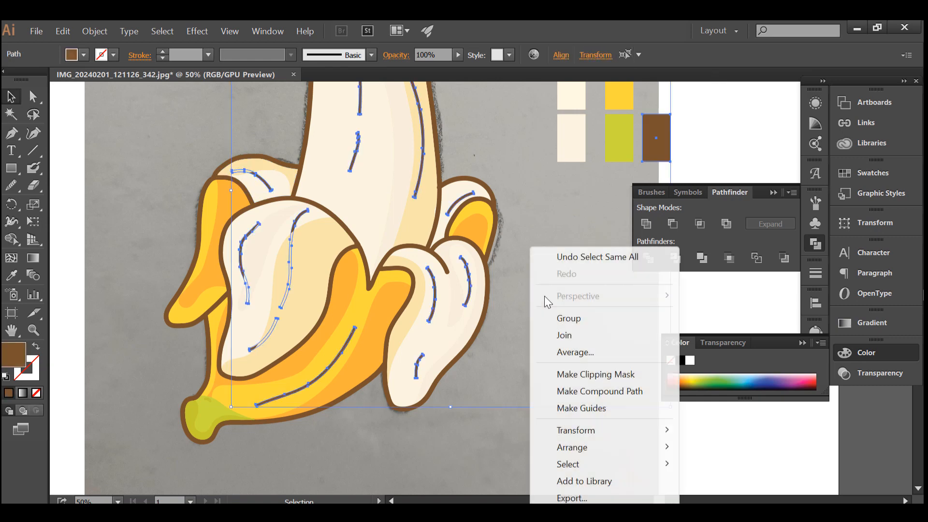
mouse_move(628, 447)
left_click(706, 448)
left_click(522, 391)
scroll(370, 357, "down", 1)
scroll(370, 355, "up", 2)
Sample the fruit's pale pinkish shade and paint a closed Blob Brush outline along the fruit's left edge.
left_click(12, 275)
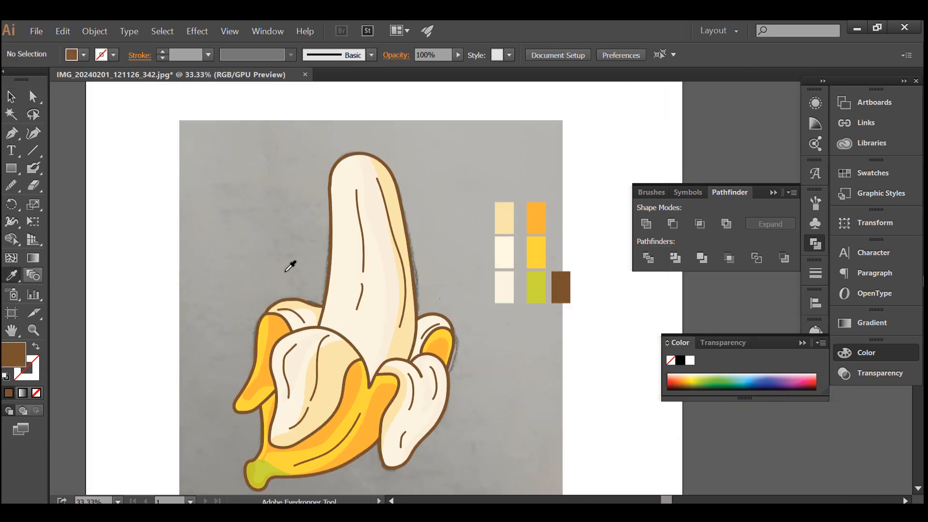
left_click(386, 265)
left_click(34, 170)
scroll(333, 281, "up", 2)
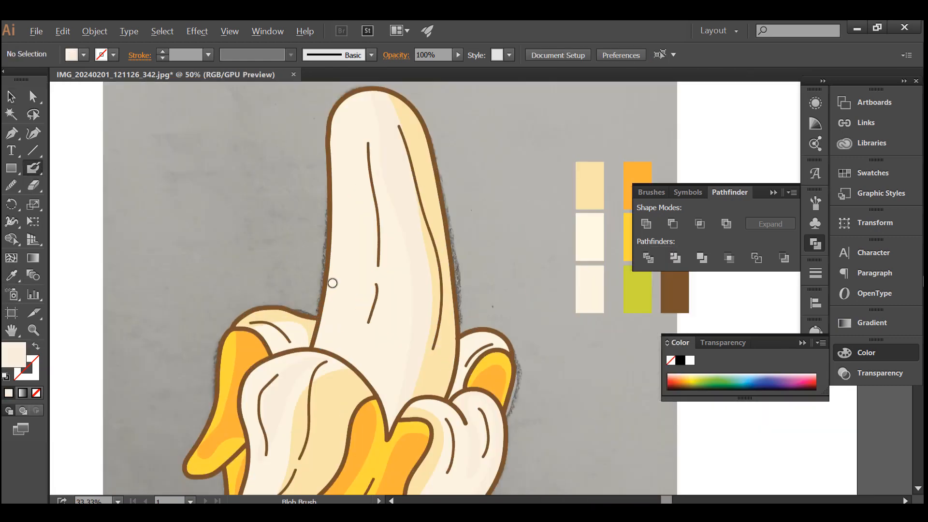
scroll(358, 381, "up", 3)
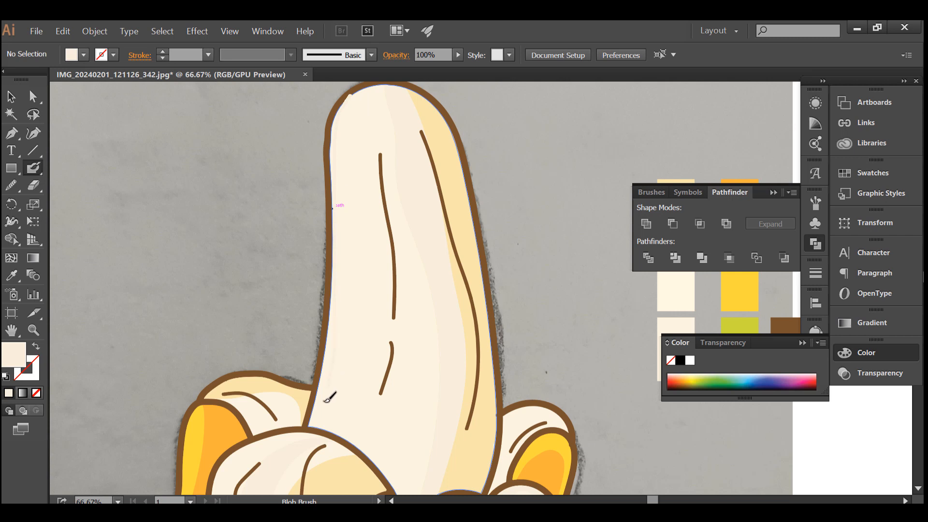
mouse_move(303, 237)
left_mouse_down()
mouse_move(308, 108)
mouse_move(349, 75)
mouse_move(342, 99)
left_mouse_up()
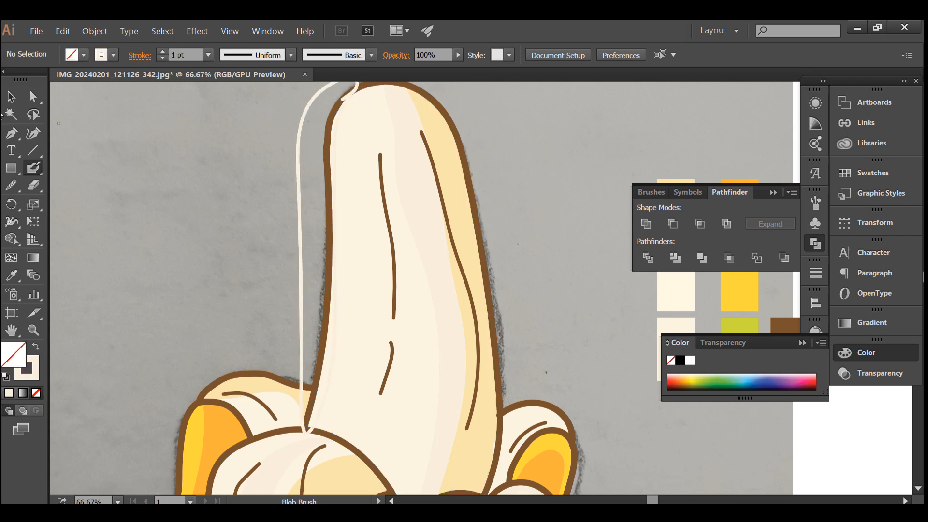
Release the fruit outline's compound path and trim the pale shading to the fruit's left edge with Shape Builder.
key("v")
left_click_drag(274, 111, 305, 135)
right_click(304, 135)
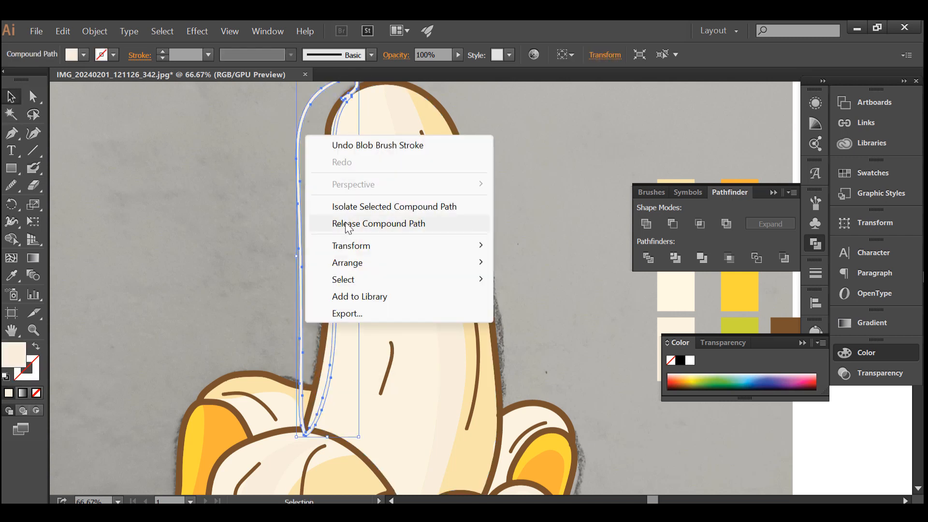
left_click(367, 224)
left_click(15, 237)
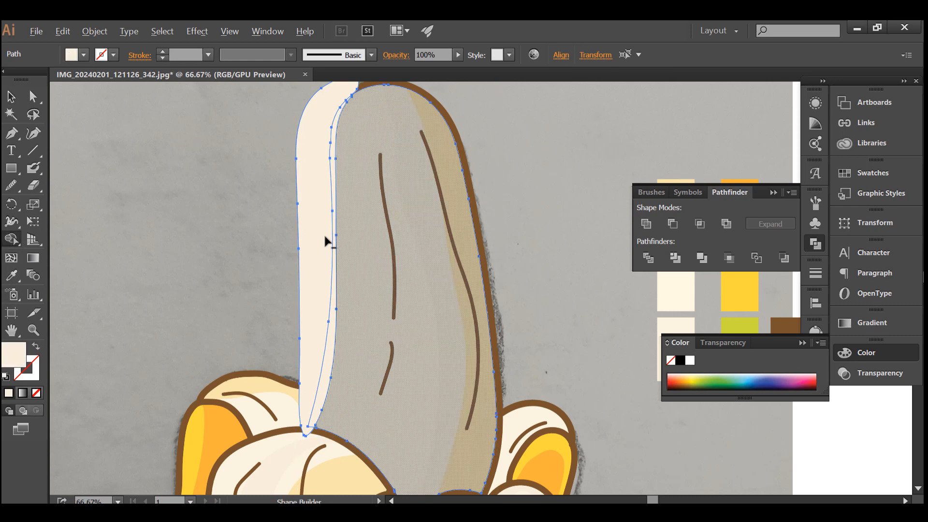
left_click(324, 235, "alt")
left_click(16, 98)
left_click(271, 184)
Bring the fruit's long brown detail lines to the front of the stacking order.
scroll(271, 185, "down", 1)
right_click(356, 207)
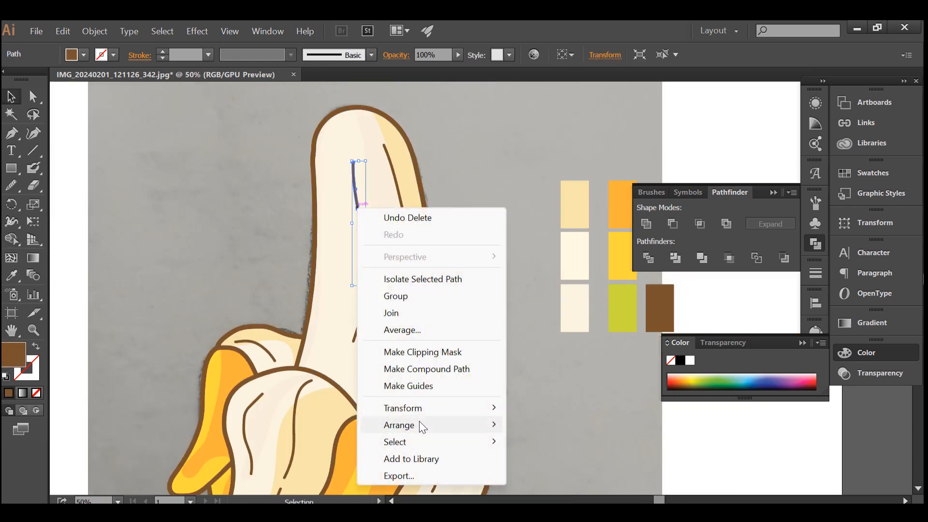
mouse_move(419, 425)
left_click(556, 425)
left_click(562, 392)
scroll(411, 226, "down", 1)
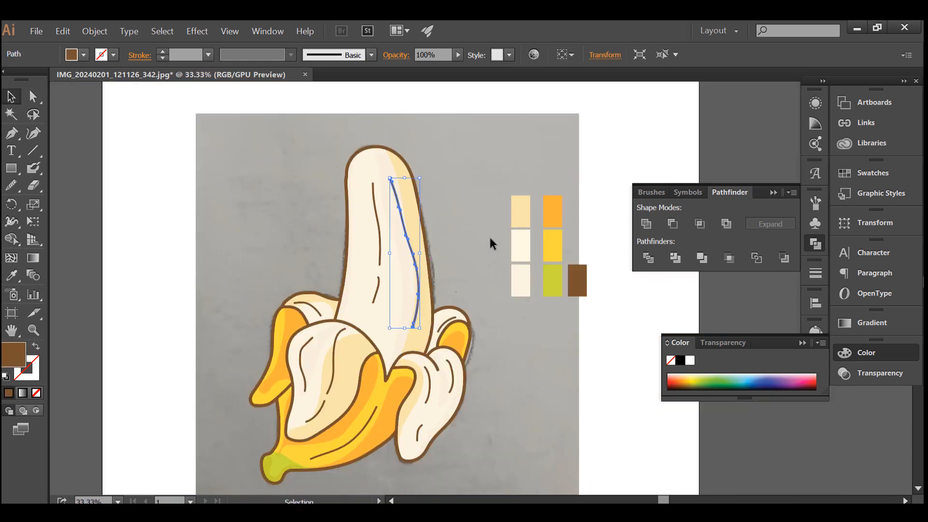
scroll(473, 332, "down", 1)
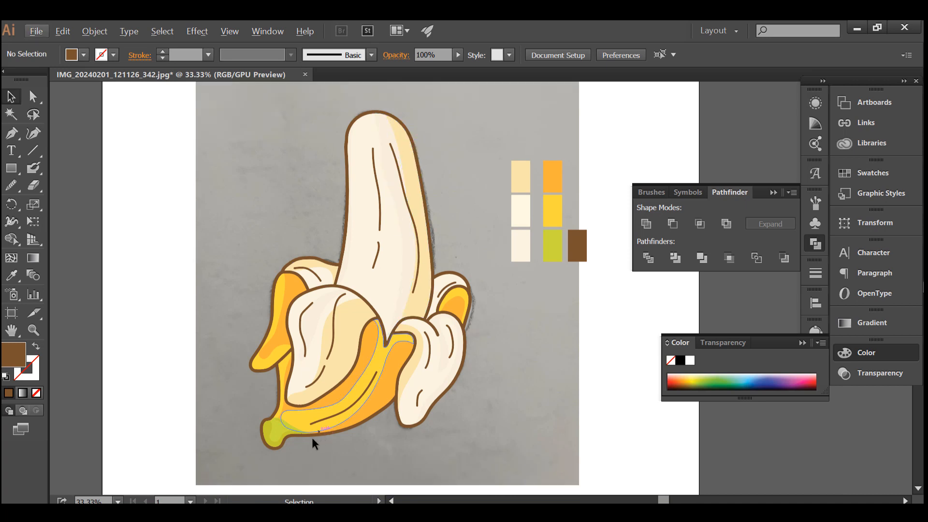
Smooth the leftmost brown detail line on the large front peel flap with the Smooth tool.
scroll(321, 350, "down", 1)
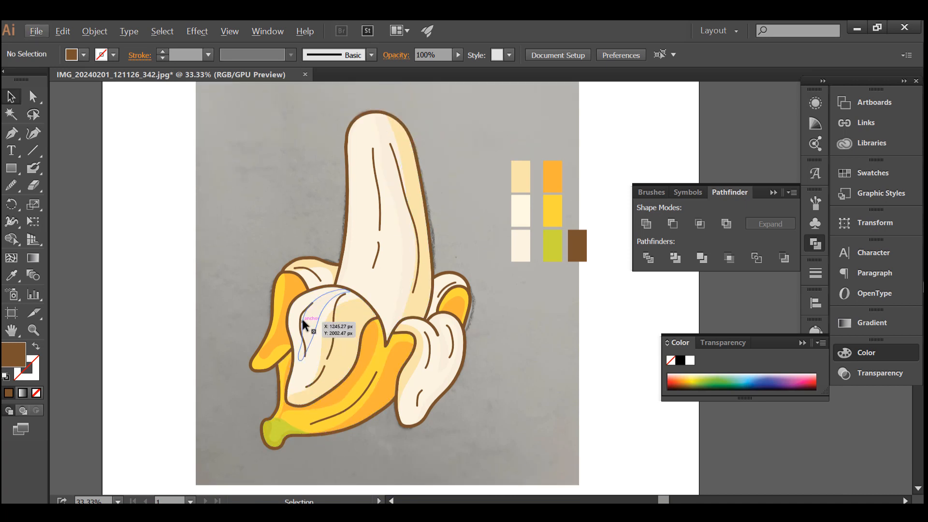
scroll(302, 325, "up", 2)
left_click(302, 325)
scroll(302, 338, "up", 2)
left_click(12, 186)
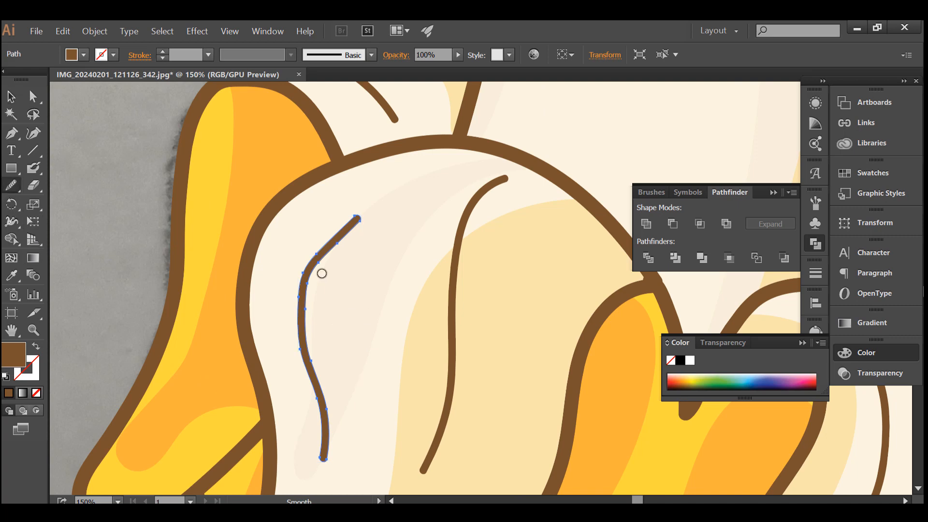
left_click_drag(311, 361, 301, 309)
scroll(292, 276, "down", 2)
left_click(11, 98)
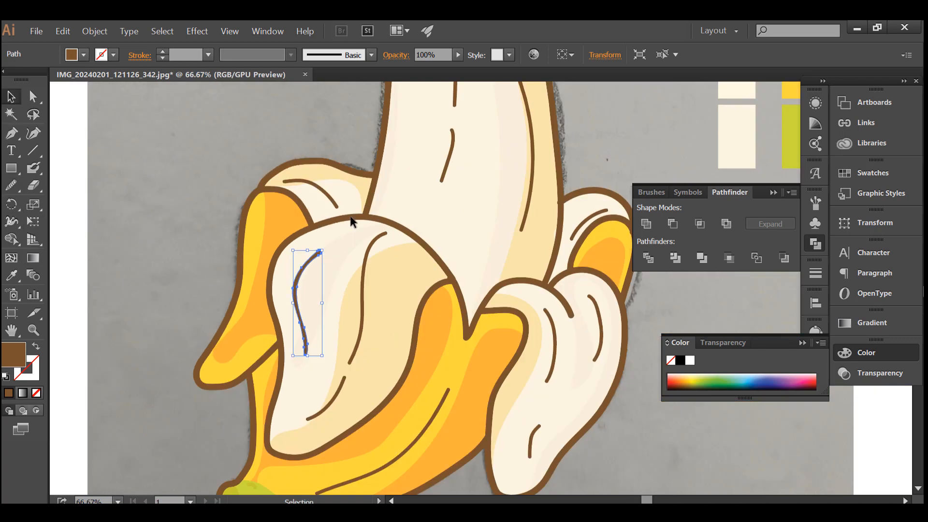
Smooth the long middle detail line on the large front peel flap along its full length.
scroll(358, 294, "up", 1)
left_click(362, 313)
left_click(12, 187)
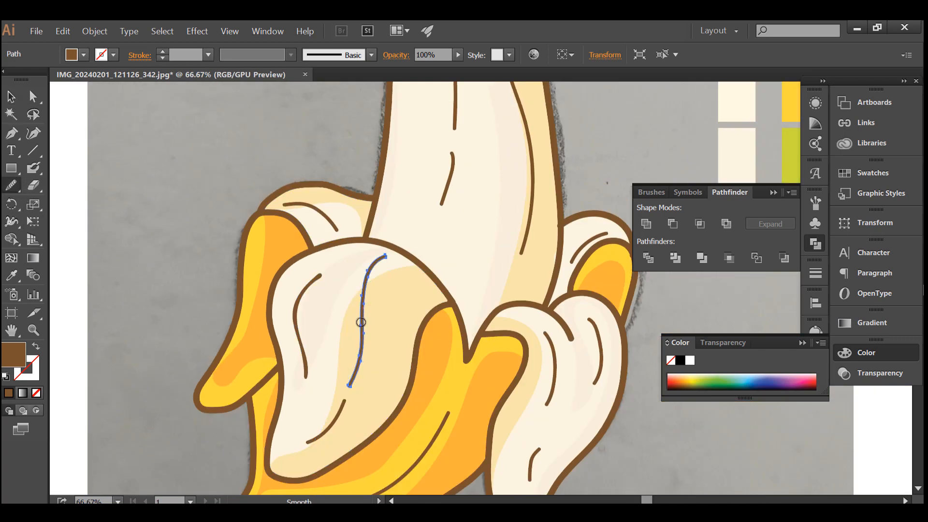
left_click_drag(361, 322, 370, 288)
key("ctrl+z")
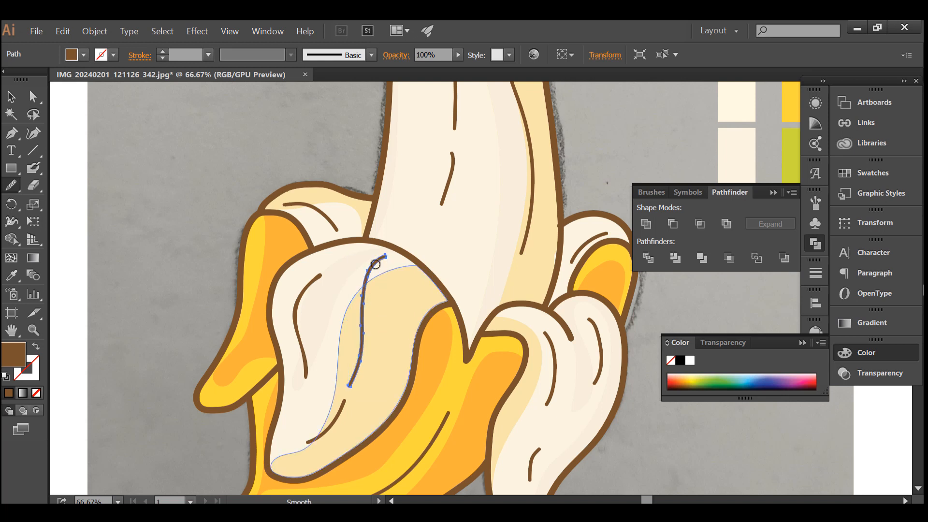
mouse_move(384, 261)
left_mouse_down()
mouse_move(354, 295)
mouse_move(342, 393)
left_mouse_up()
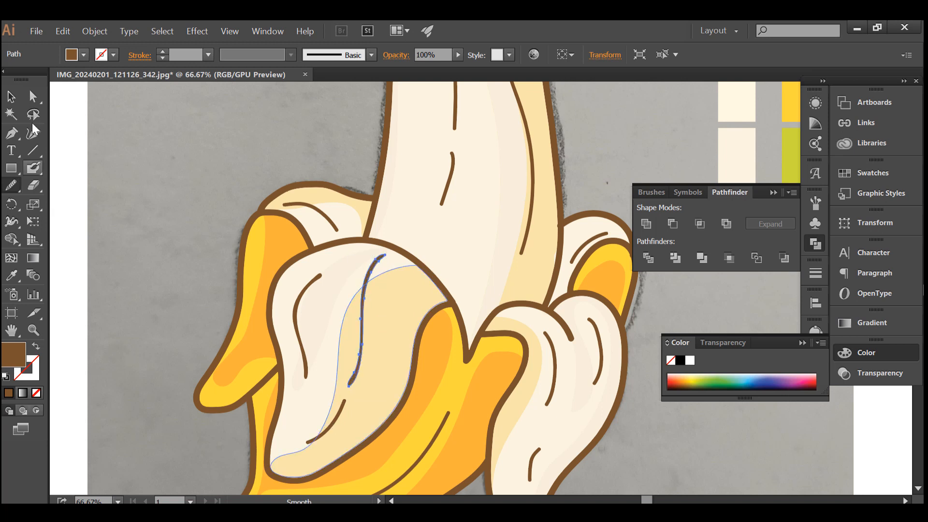
left_click(12, 97)
Smooth the brown detail lines on the right front peel flap, including its short lower line.
scroll(483, 368, "down", 3)
left_click(596, 314, "ctrl")
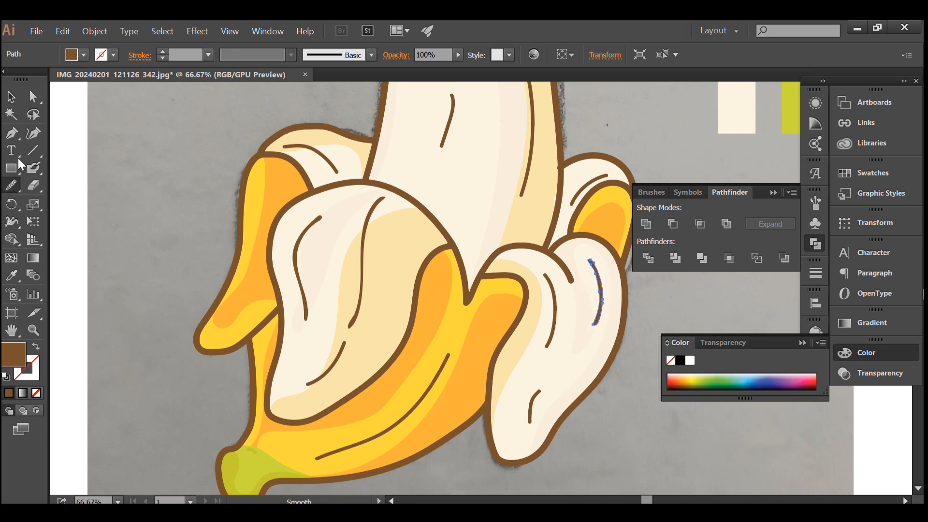
left_click(11, 97)
left_click(553, 326)
left_click(530, 414)
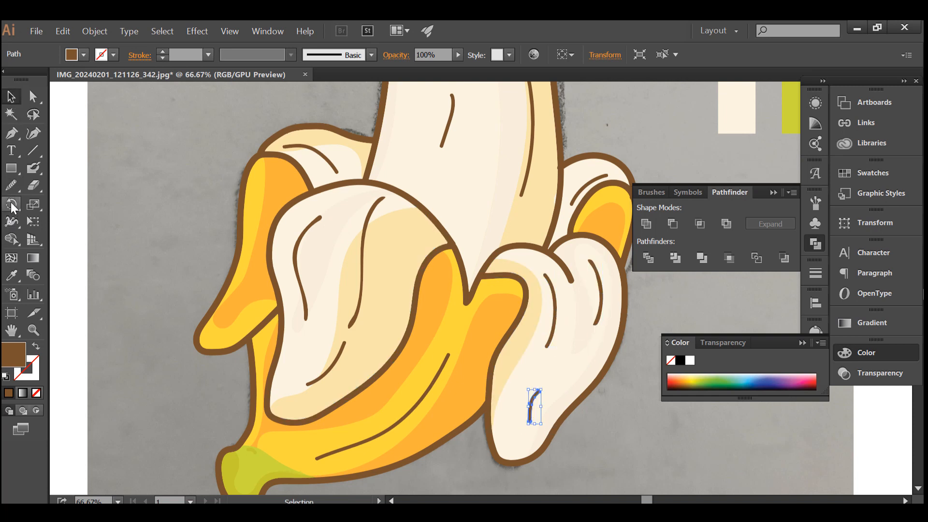
left_click(12, 185)
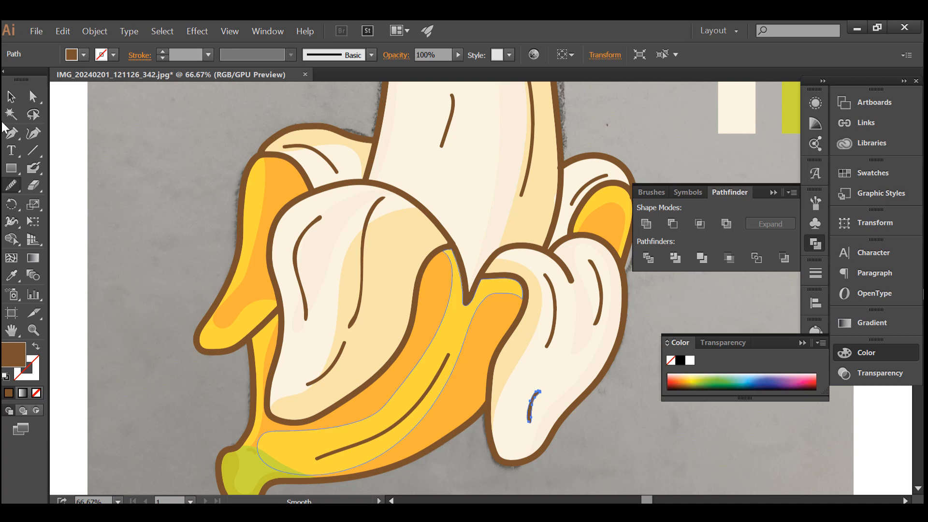
Smooth the long brown detail line running along the yellow lower peel.
key("v")
left_click(419, 400)
left_click(11, 185)
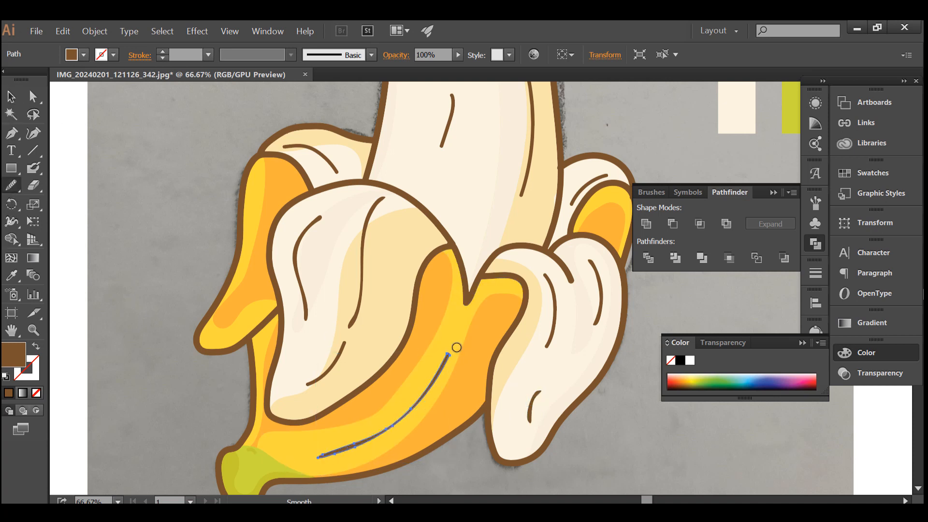
left_click_drag(456, 348, 329, 454)
scroll(177, 416, "down", 1)
scroll(177, 416, "up", 2)
left_click(12, 99)
Smooth the long right-hand detail line on the fruit and undo the last smoothing strokes.
scroll(417, 199, "up", 2)
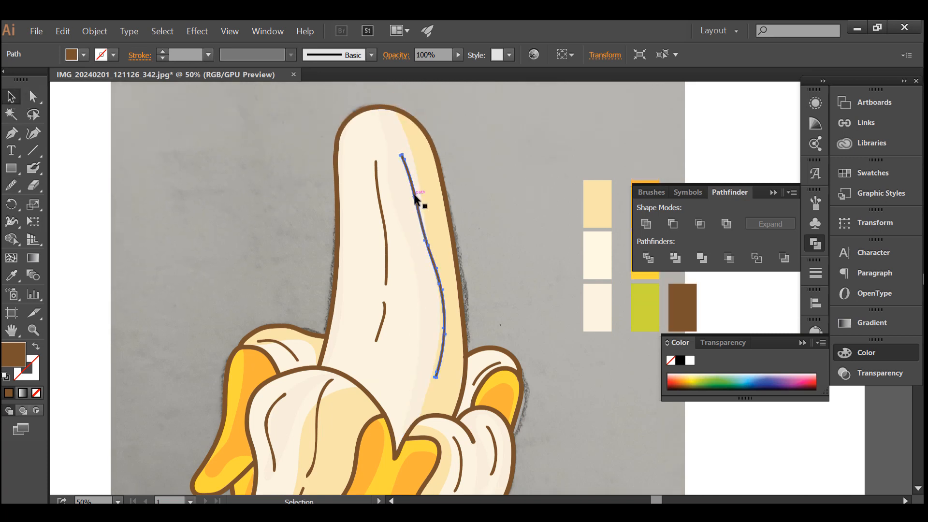
left_click(417, 199)
left_click(13, 187)
mouse_move(404, 158)
left_mouse_down()
mouse_move(453, 301)
mouse_move(450, 319)
left_mouse_up()
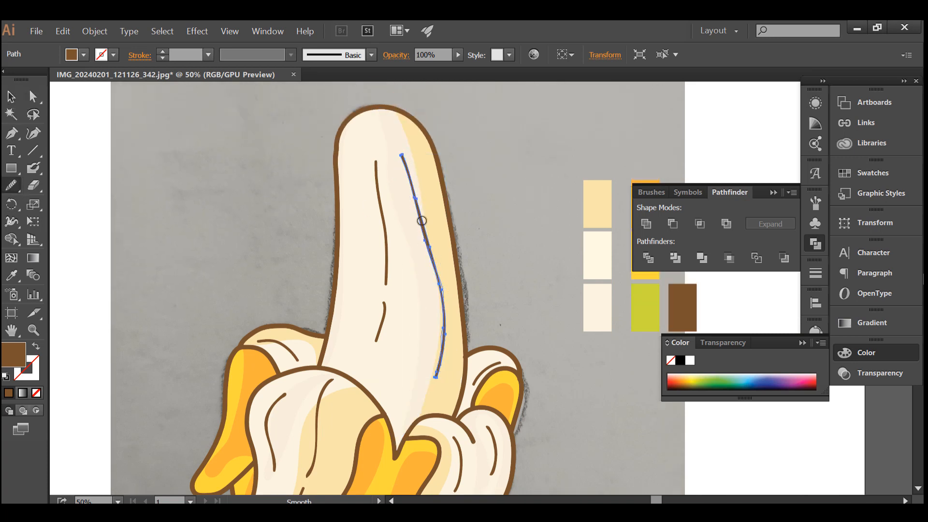
left_click_drag(422, 220, 429, 236)
left_click_drag(438, 276, 443, 306)
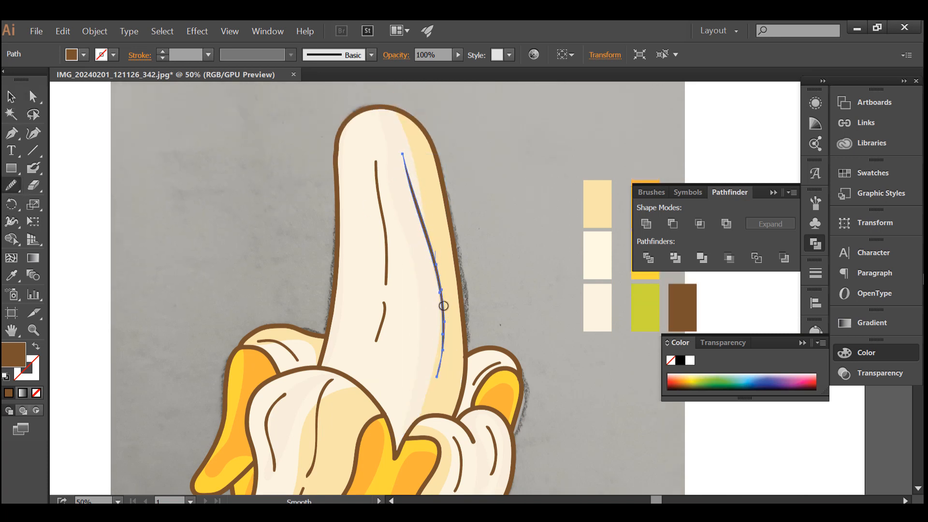
left_click(405, 158)
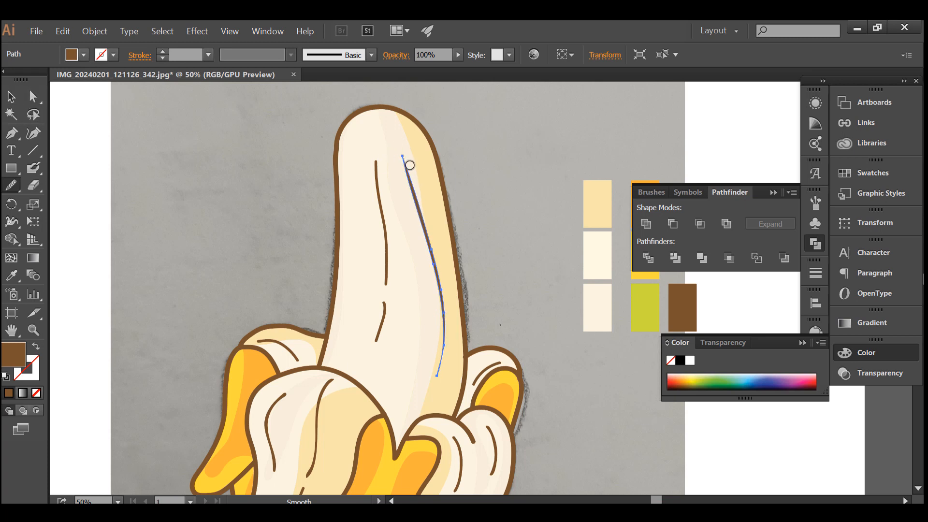
left_click(405, 166)
key("ctrl+z")
key("ctrl+z")
key("ctrl+z")
key("ctrl+z")
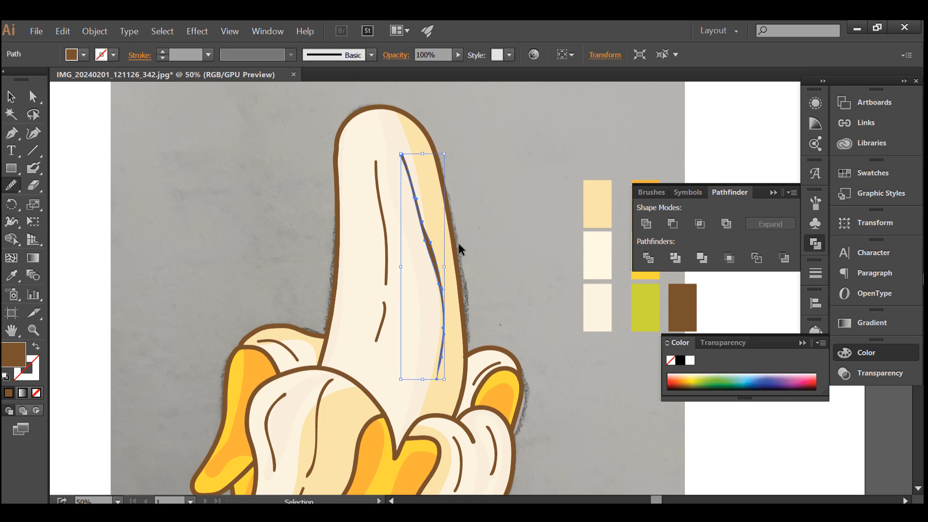
Smooth the upper left detail line on the fruit.
left_click(386, 265, "ctrl")
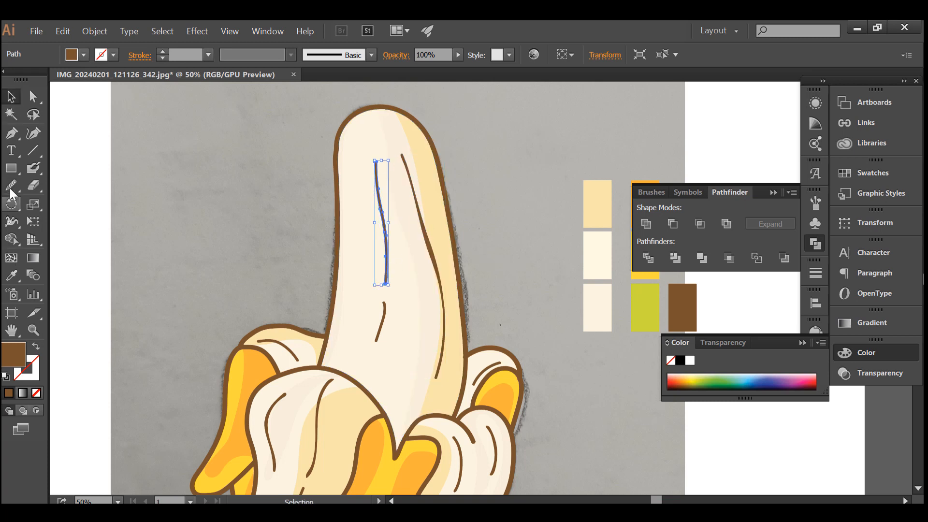
left_click_drag(381, 210, 388, 241)
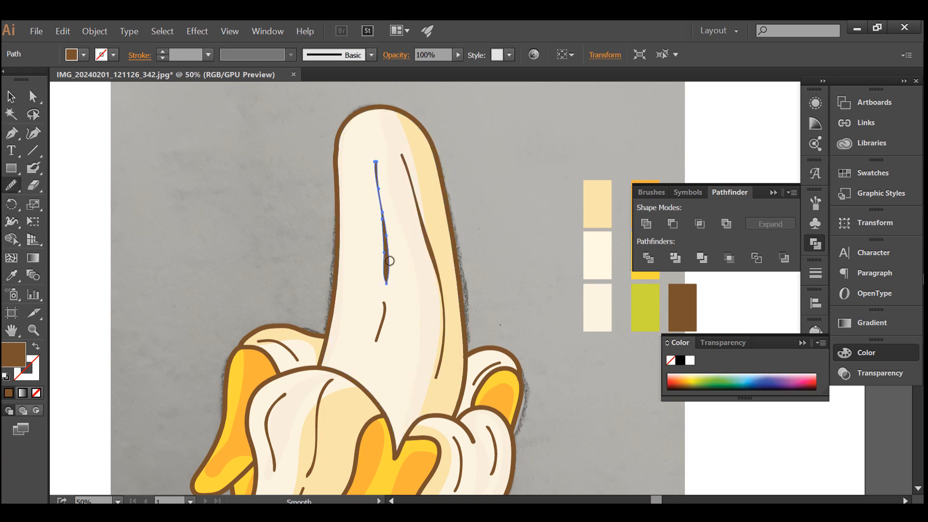
left_click(11, 96)
Try to smooth the fruit's short lower detail line at the current zoom level.
left_click(381, 321)
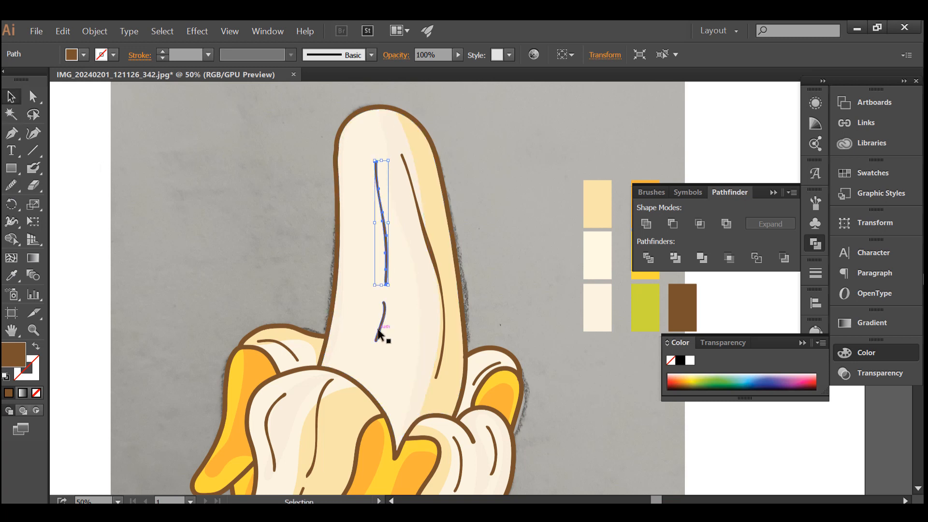
left_click(12, 185)
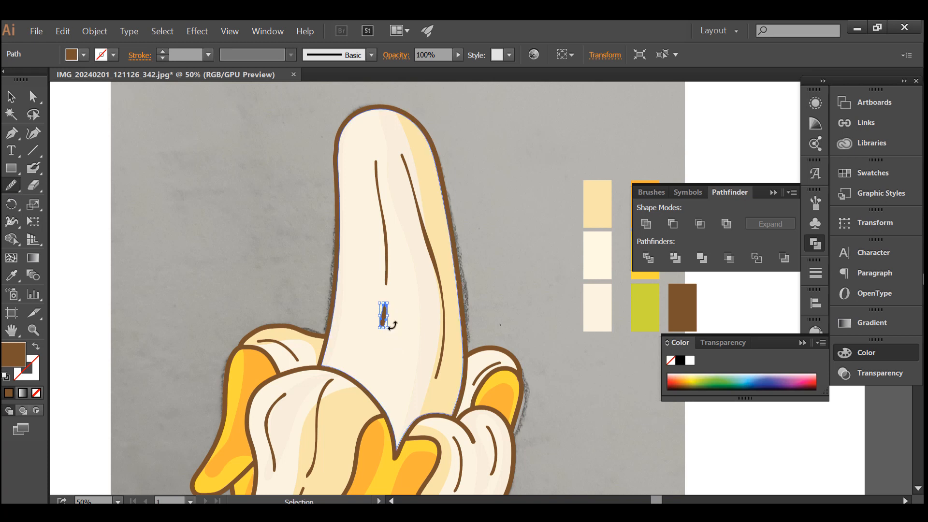
left_click_drag(387, 319, 361, 355)
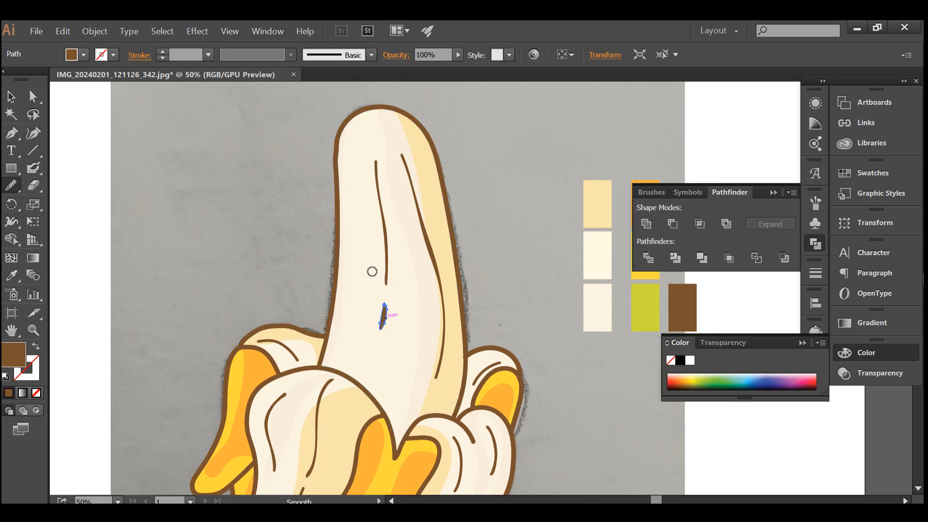
left_click(11, 97)
left_click(251, 182)
scroll(251, 182, "down", 2)
key("ctrl+z")
key("ctrl+z")
key("ctrl+z")
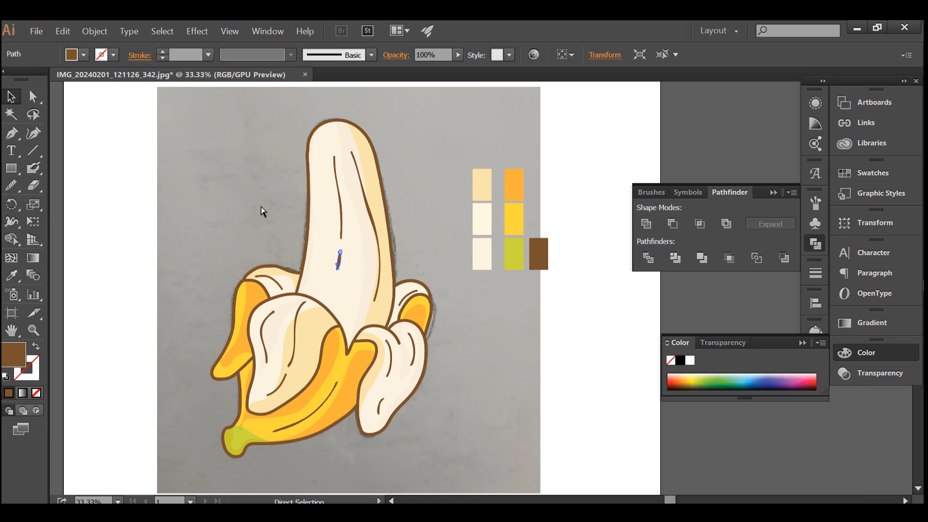
Smooth both sides and the rounded ends of the fruit's short lower detail line in close-up.
left_click(268, 208)
scroll(342, 256, "up", 3)
left_click(331, 250)
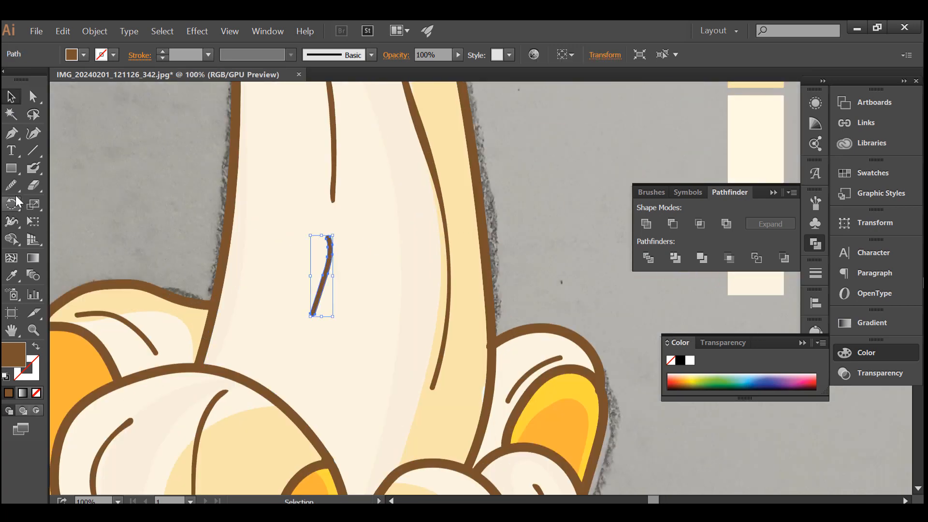
left_click(13, 186)
scroll(314, 257, "up", 3)
mouse_move(400, 232)
left_mouse_down()
mouse_move(395, 326)
mouse_move(348, 447)
left_mouse_up()
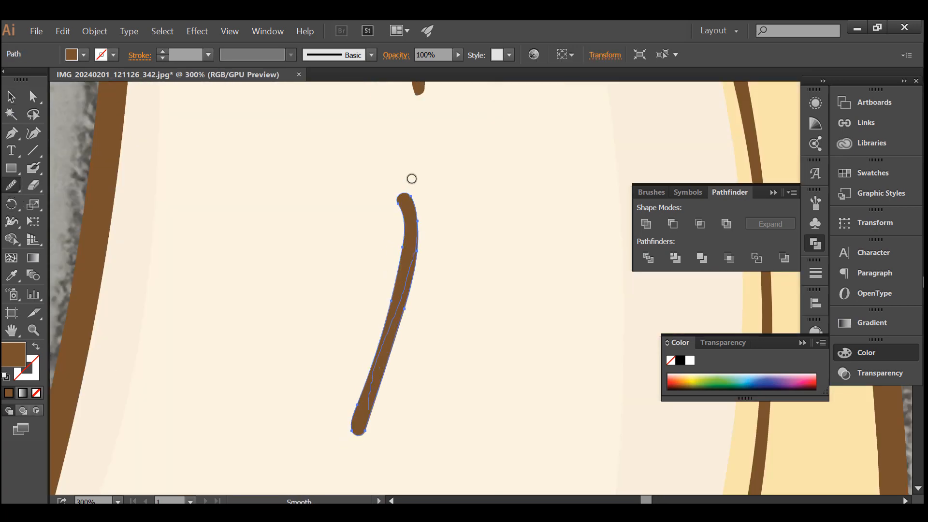
mouse_move(412, 191)
left_mouse_down()
mouse_move(366, 422)
mouse_move(408, 276)
mouse_move(396, 185)
left_mouse_up()
mouse_move(396, 186)
left_mouse_down()
mouse_move(409, 290)
mouse_move(359, 428)
left_mouse_up()
mouse_move(360, 429)
left_mouse_down()
mouse_move(403, 290)
mouse_move(405, 200)
left_mouse_up()
scroll(376, 248, "down", 5)
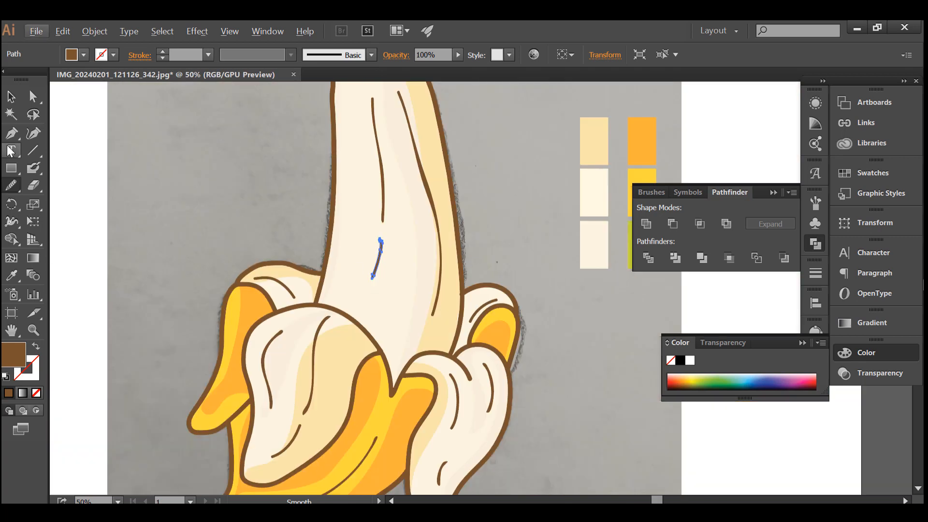
Unlock all objects and delete only the background sketch photo behind the banana.
left_click(11, 96)
scroll(214, 165, "down", 1)
left_click(95, 31)
left_click(166, 131)
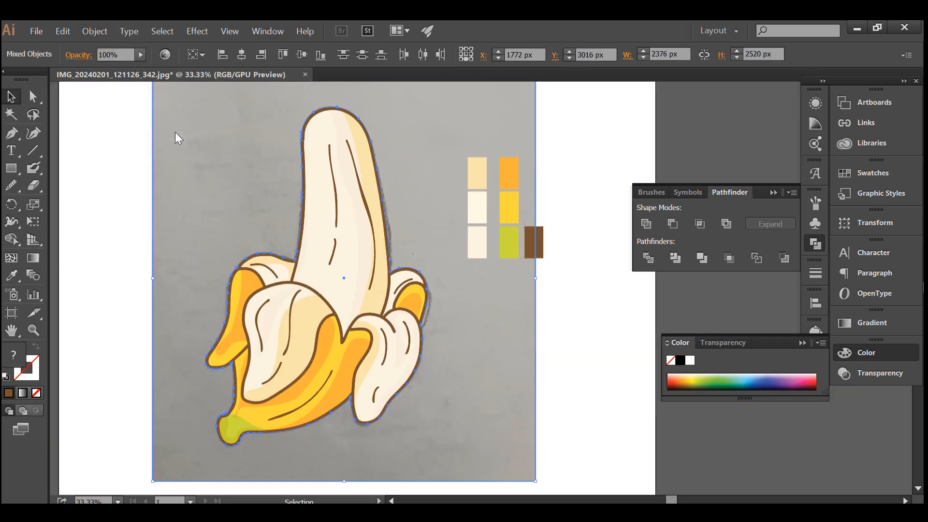
key("Delete")
key("ctrl+z")
left_click(111, 128)
left_click(205, 181)
key("Delete")
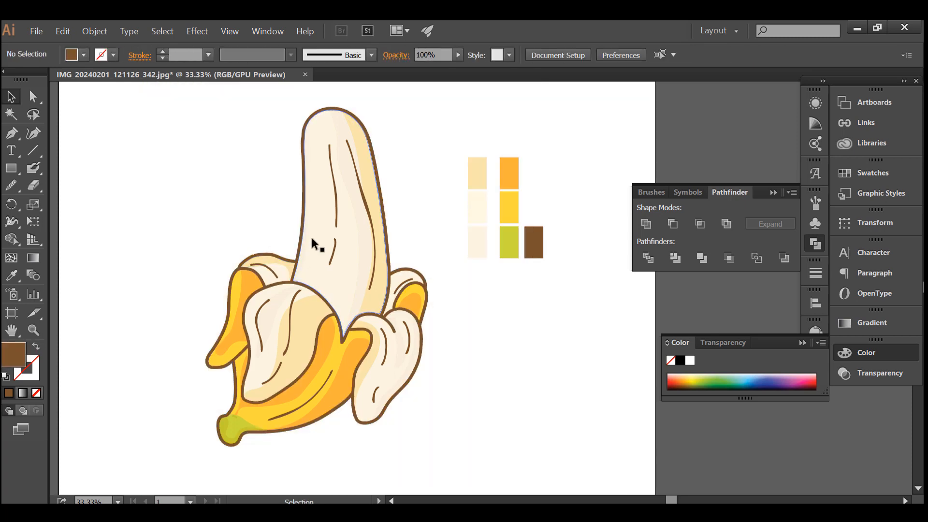
Paint brown detail lines on the green stem with the Blob Brush, following its lower right curve.
scroll(312, 244, "down", 1)
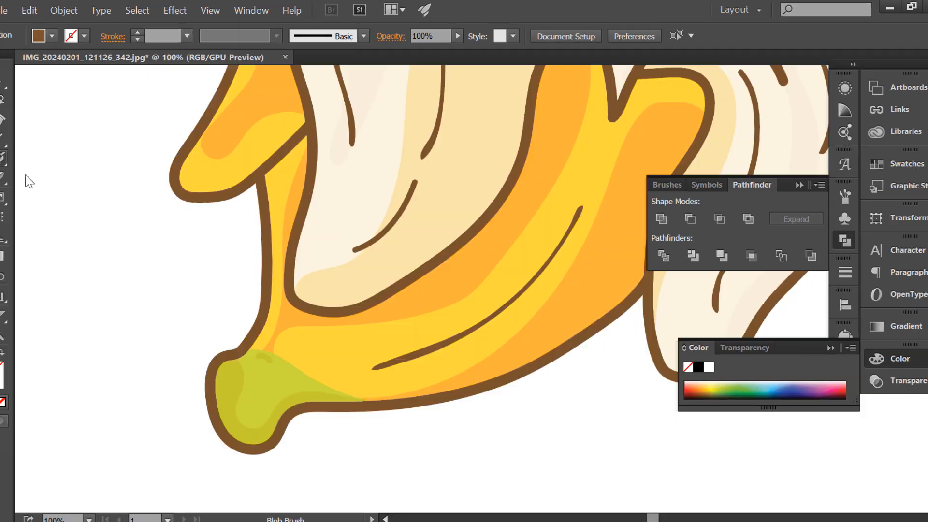
scroll(268, 379, "up", 1)
mouse_move(337, 385)
left_mouse_down()
mouse_move(309, 394)
mouse_move(243, 448)
left_mouse_up()
scroll(240, 404, "down", 2)
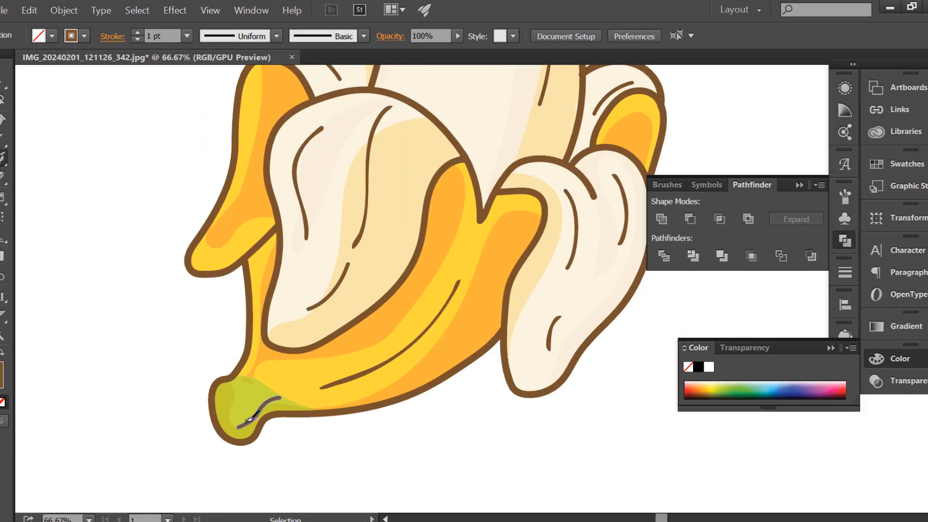
scroll(249, 420, "up", 4)
mouse_move(364, 339)
left_mouse_down()
mouse_move(316, 356)
mouse_move(276, 407)
mouse_move(220, 433)
left_mouse_up()
scroll(224, 434, "down", 3)
Paint short brown lines along the front flap's lower right edge and across the top of the small right peel's yellow tip.
scroll(396, 316, "up", 2)
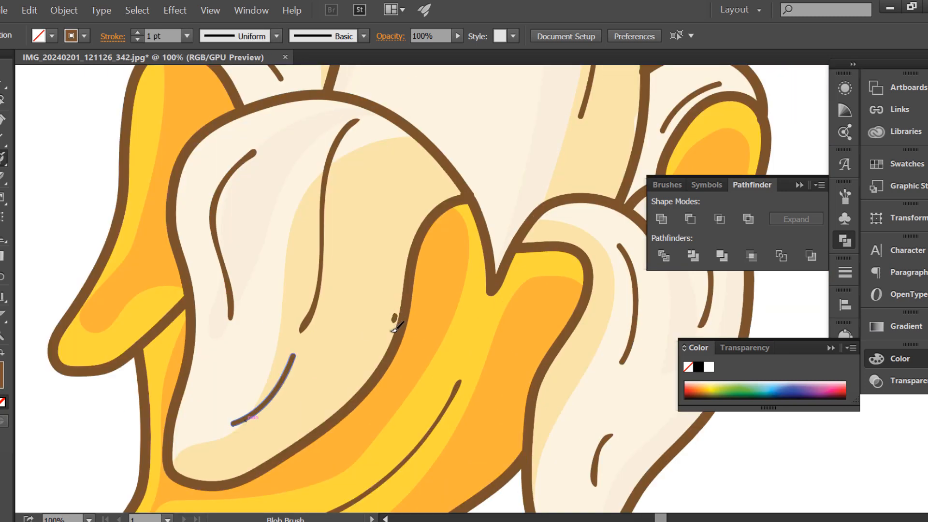
left_click_drag(351, 381, 344, 390)
scroll(309, 345, "down", 1)
scroll(531, 289, "up", 2)
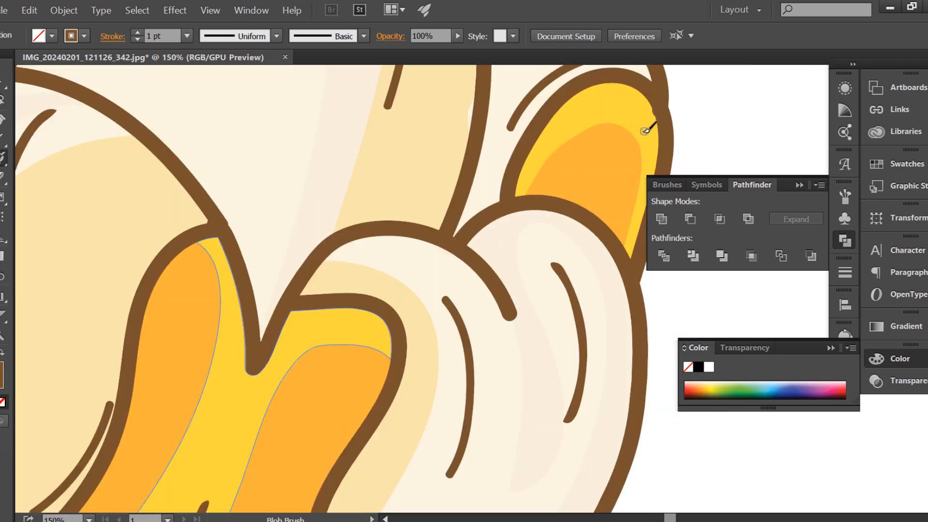
scroll(645, 130, "up", 2)
mouse_move(637, 77)
left_mouse_down()
mouse_move(561, 79)
mouse_move(516, 102)
left_mouse_up()
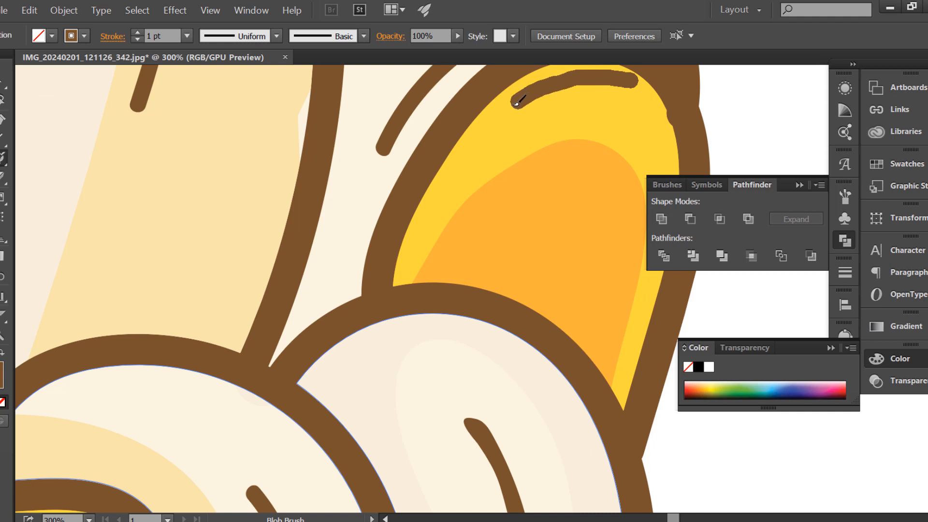
scroll(459, 166, "down", 5)
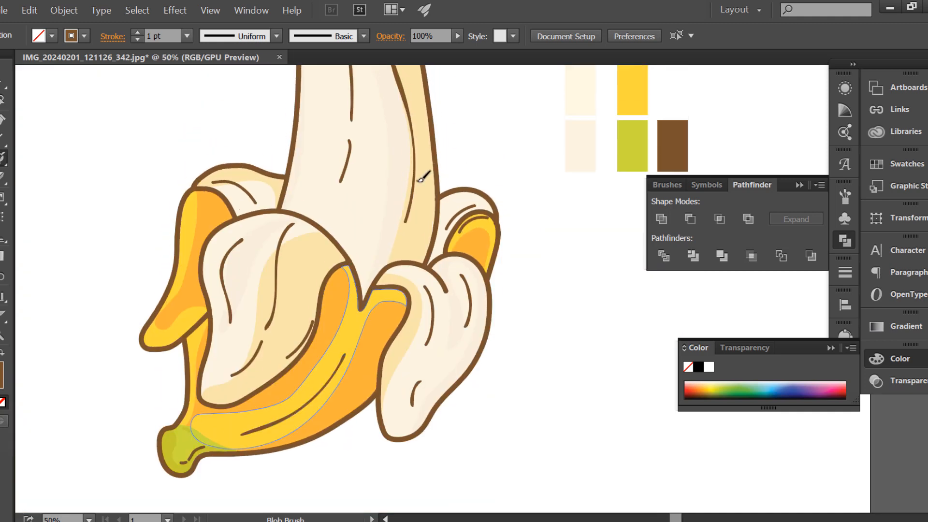
Paint a curved brown detail line down the orange area of the left peel flap, beside the front flap's outline.
scroll(409, 193, "up", 2)
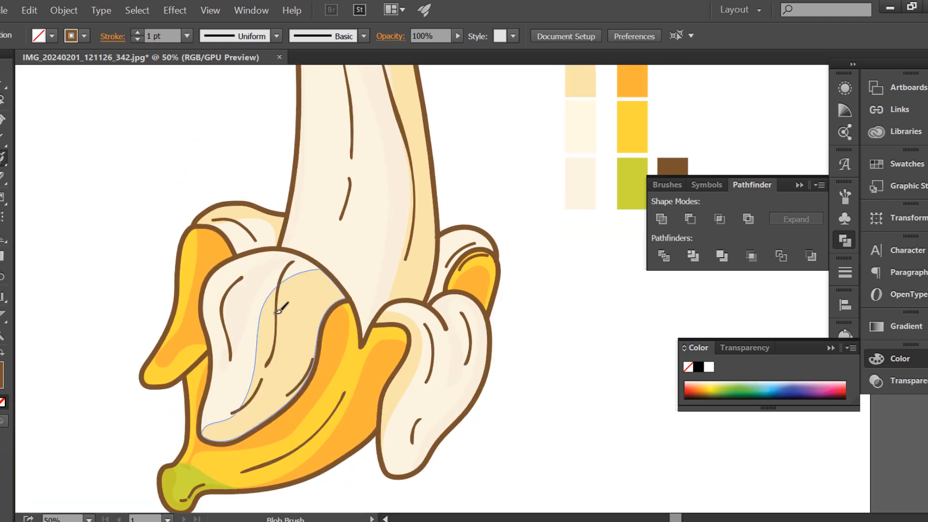
scroll(164, 261, "up", 2)
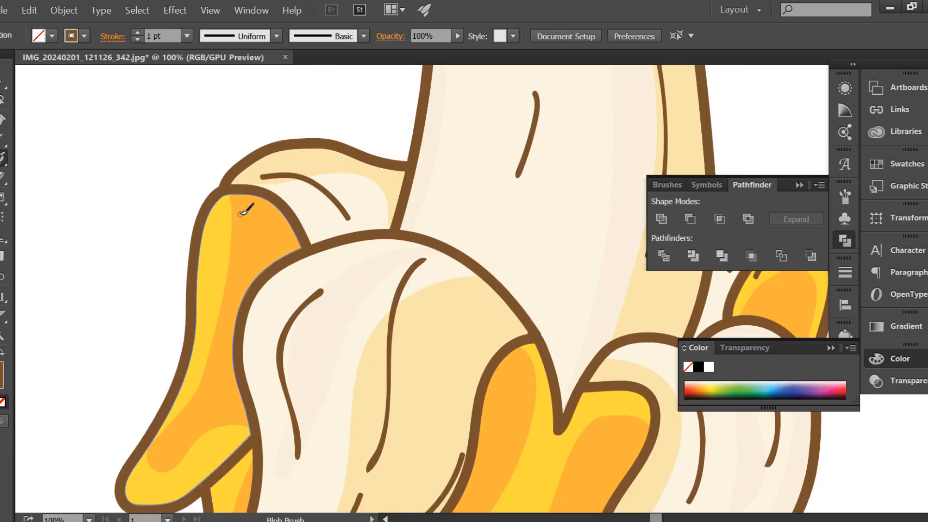
key("alt")
mouse_move(248, 274)
left_mouse_down()
mouse_move(238, 323)
mouse_move(243, 286)
mouse_move(231, 319)
mouse_move(230, 371)
left_mouse_up()
key("ctrl+z")
scroll(229, 379, "down", 2)
scroll(229, 390, "up", 2)
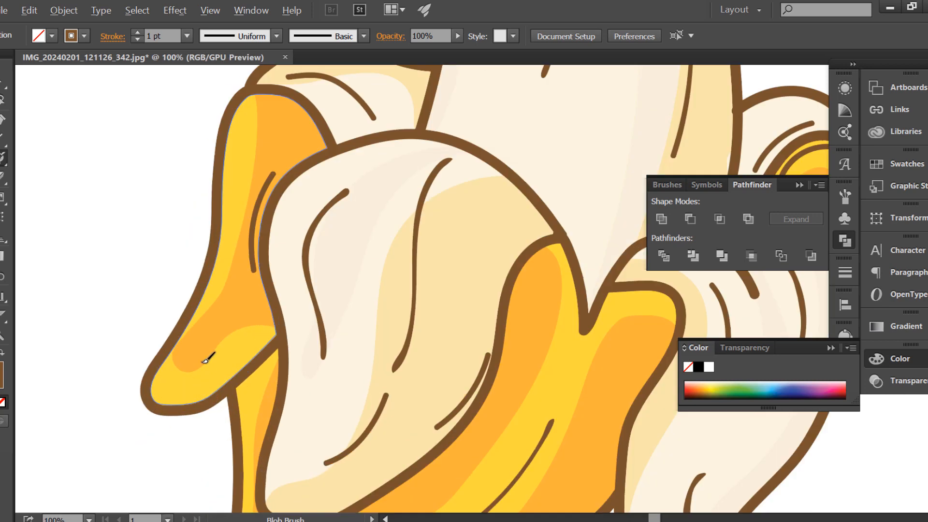
Paint a brown detail line along the lower left edge of the left peel flap, near its tip.
left_click_drag(199, 313, 184, 355)
scroll(167, 372, "down", 3)
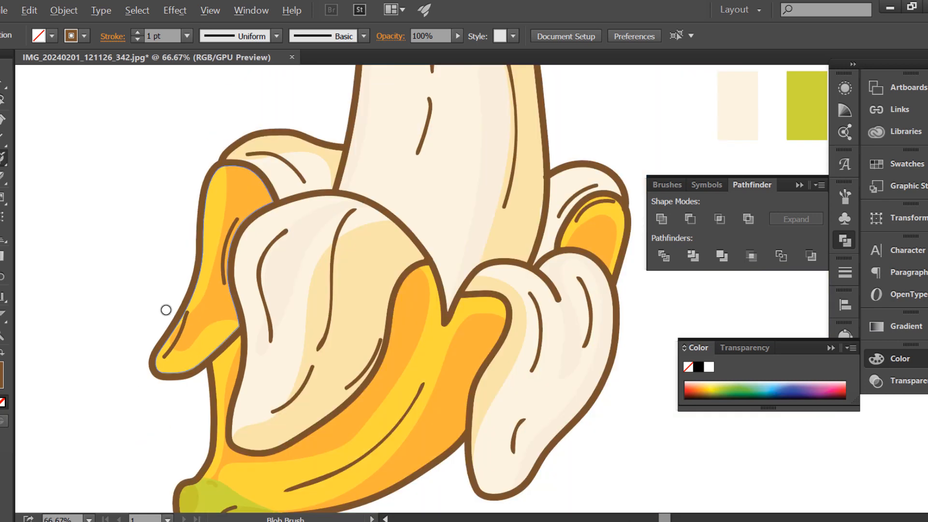
scroll(265, 178, "up", 2)
scroll(57, 109, "up", 1)
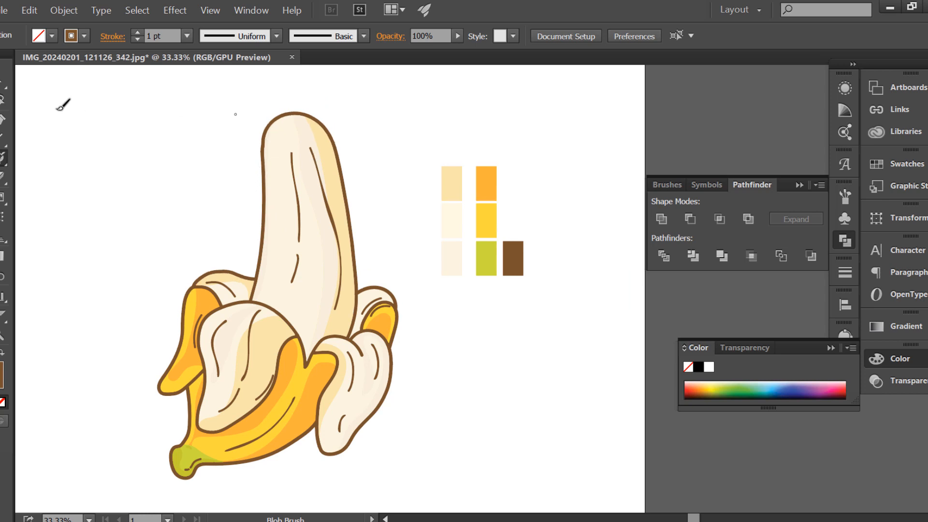
Select all the color swatch rectangles beside the banana and move them off the artboard, past its right edge.
scroll(322, 141, "down", 1)
left_click_drag(386, 130, 629, 325)
left_click(465, 266)
scroll(465, 266, "down", 1)
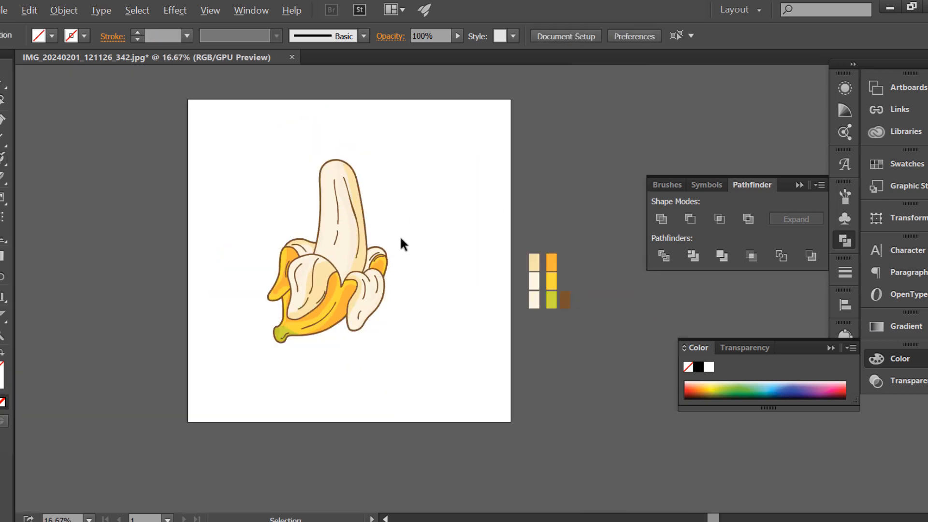
Draw a rectangle covering the entire artboard and send it to the back, behind the banana.
scroll(345, 222, "up", 2)
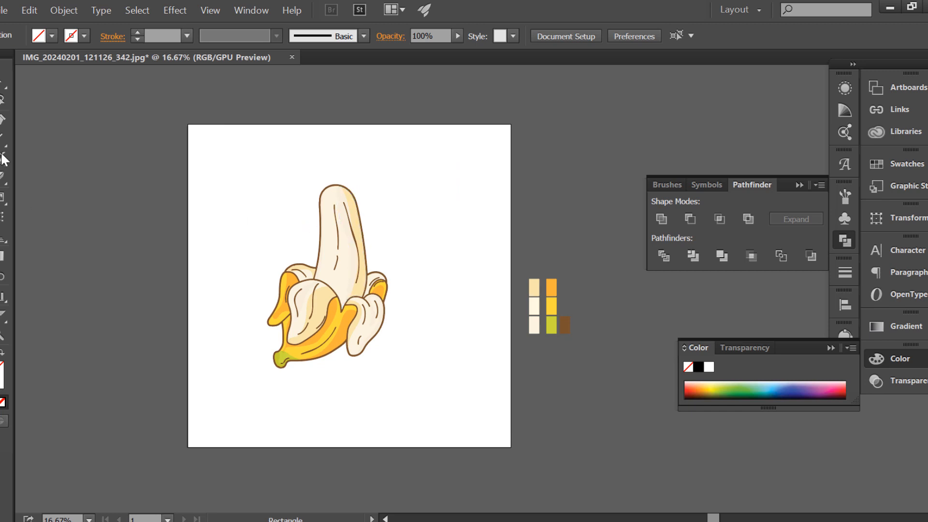
mouse_move(188, 124)
left_mouse_down()
mouse_move(505, 422)
mouse_move(510, 447)
left_mouse_up()
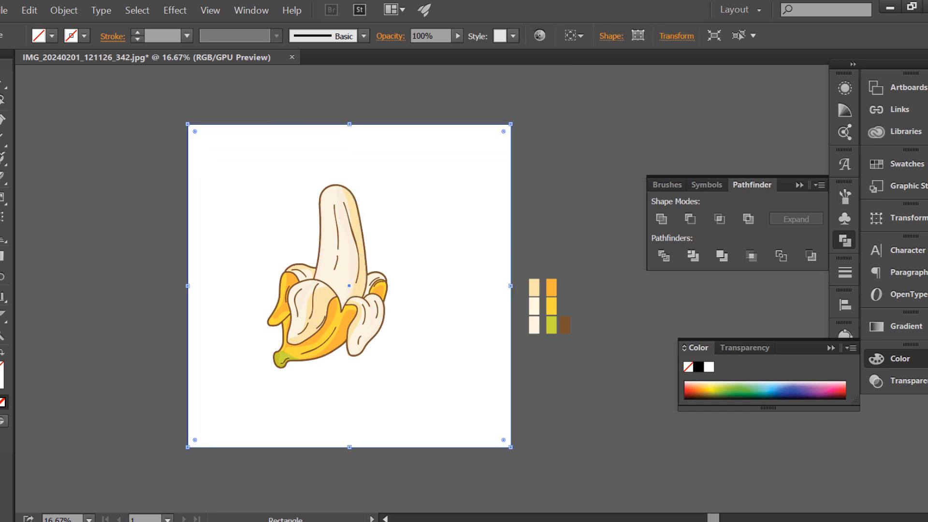
right_click(168, 192)
mouse_move(217, 439)
left_click(357, 497)
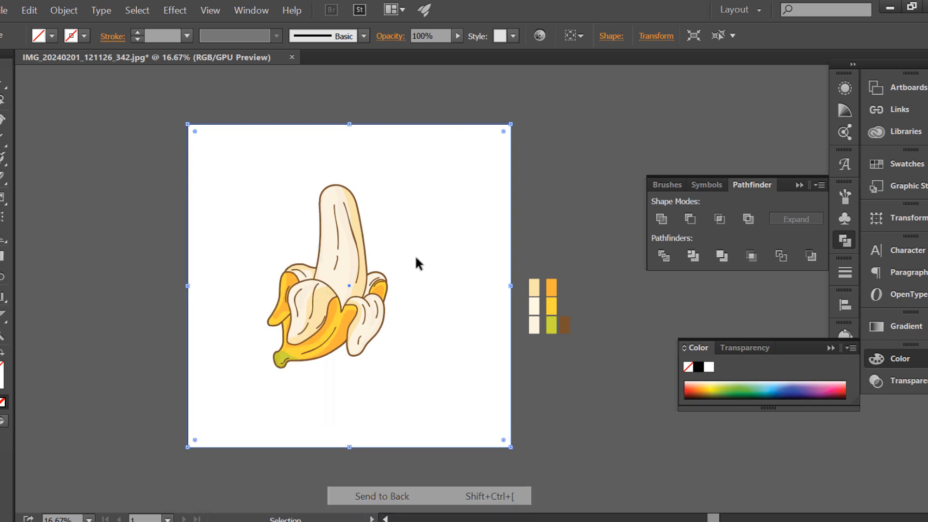
Fill the background rectangle with the light cream-yellow sampled from the shaded right side of the banana flesh.
scroll(411, 249, "up", 1)
key("i")
left_click(331, 189)
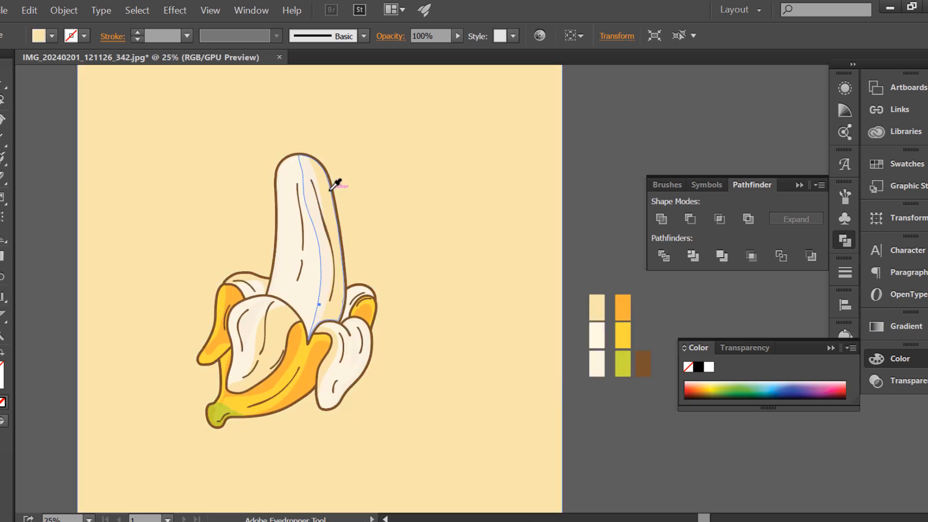
scroll(330, 190, "down", 1)
scroll(330, 190, "up", 1)
scroll(350, 202, "up", 1)
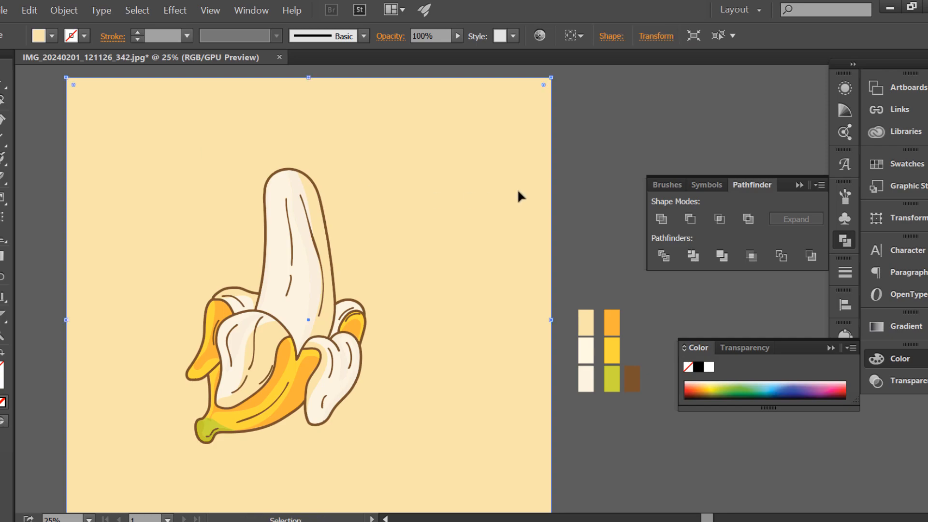
Deselect the background rectangle and pick the brown swatch beside the artboard.
key("ctrl+shift+a")
left_click(631, 378)
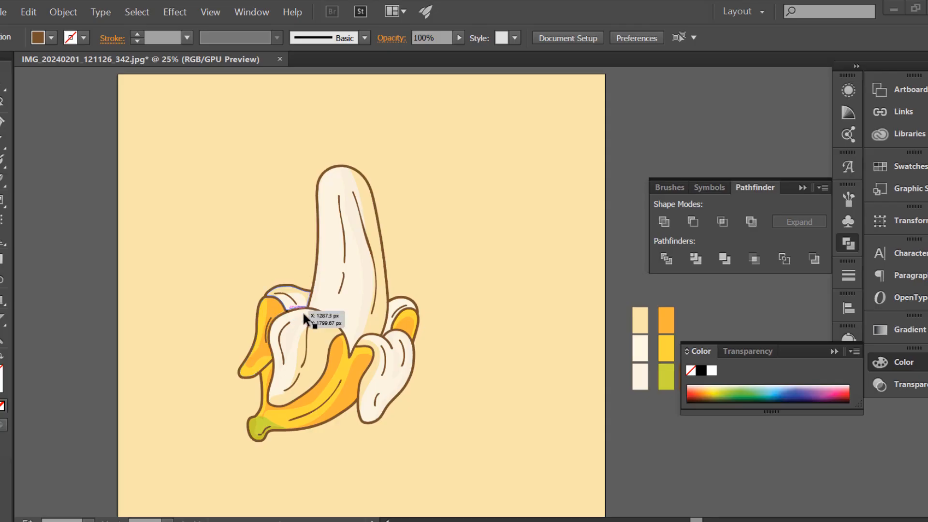